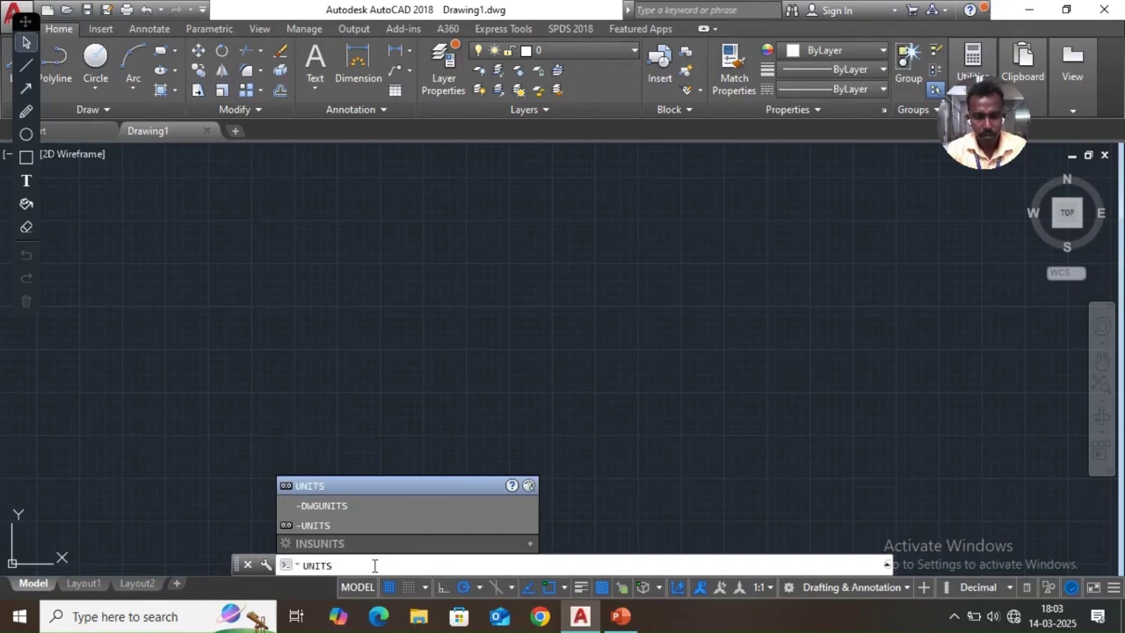
Set the drawing units' length precision to 0 decimal places
{"action": "key", "text": "Return"}
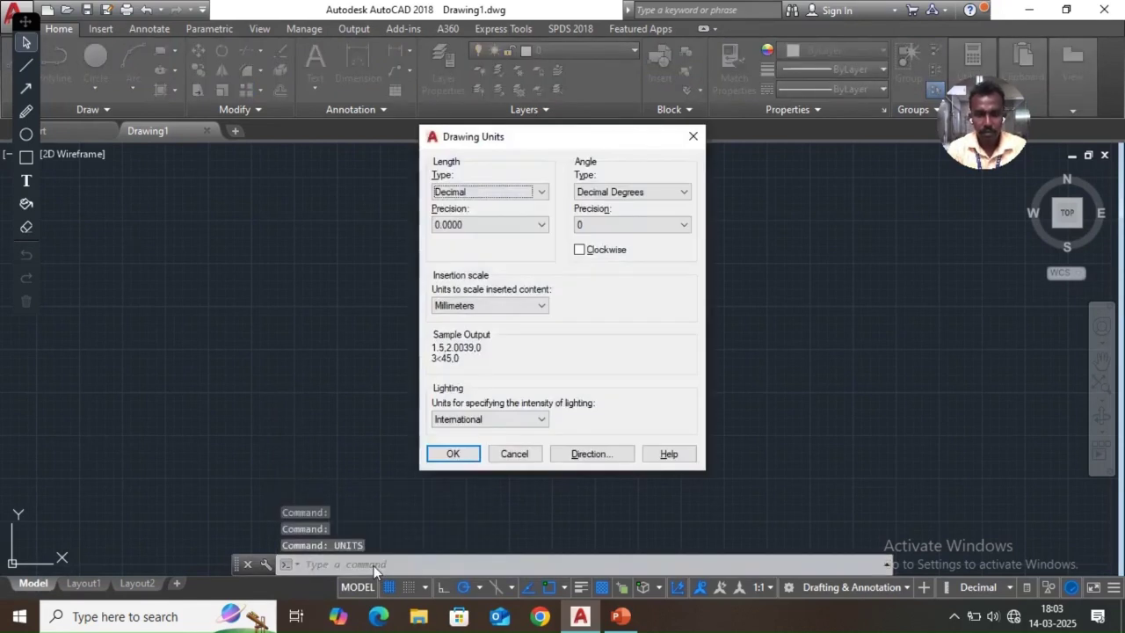
{"action": "left_click", "coordinate": [511, 225]}
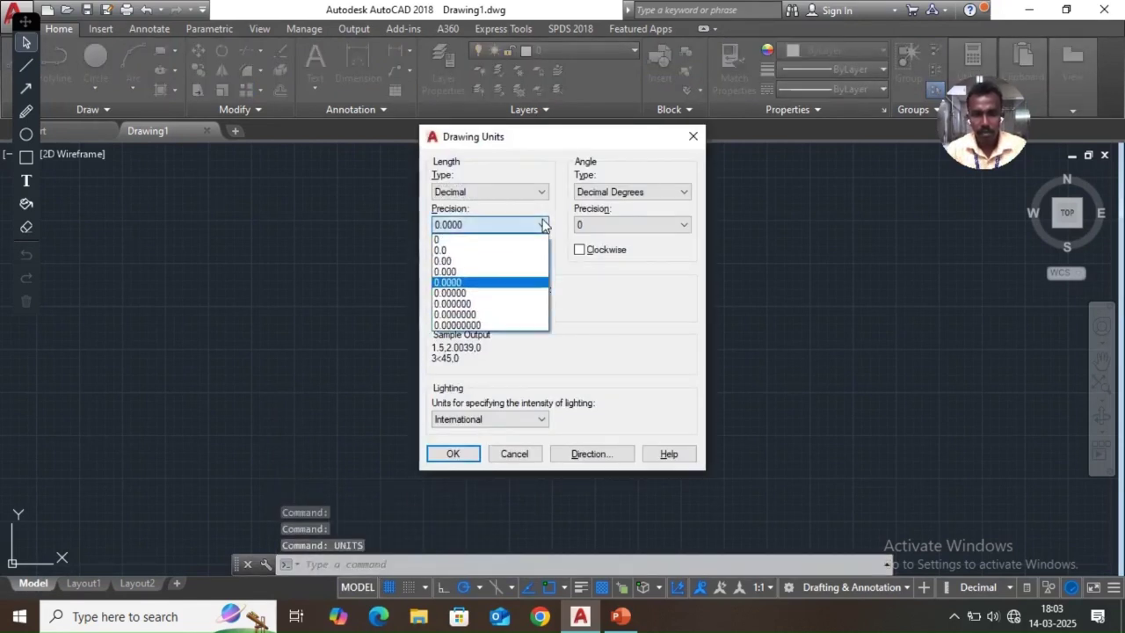
{"action": "left_click", "coordinate": [510, 236]}
{"action": "left_click", "coordinate": [454, 454]}
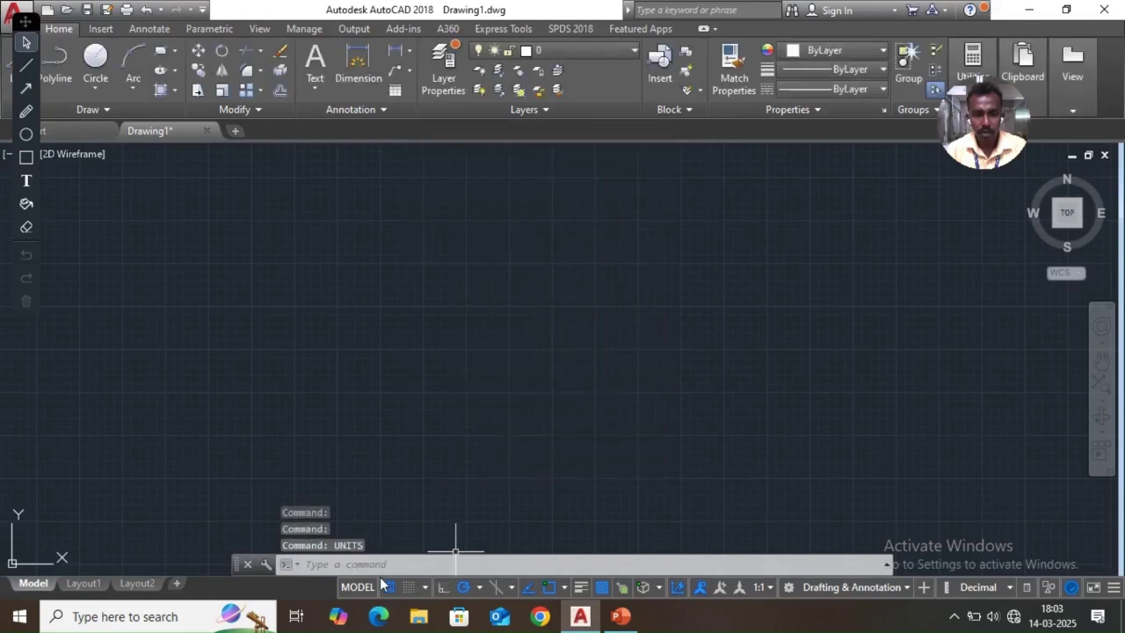
Set the model space limits from 0,0 to 297,210 and fit the view to them with Zoom All
{"action": "left_click", "coordinate": [419, 567]}
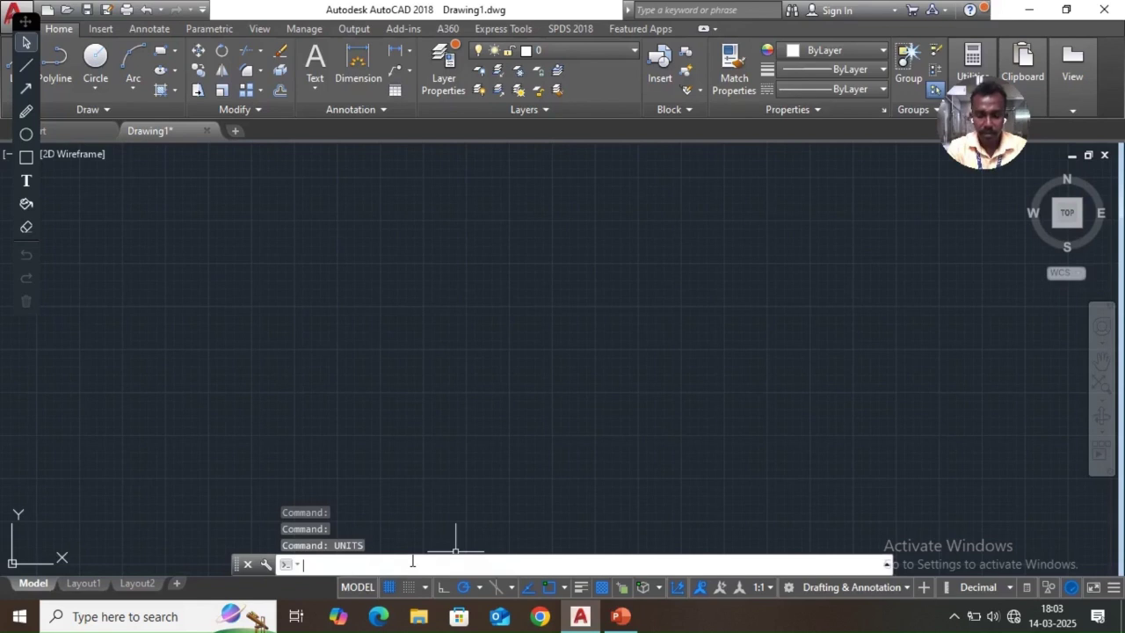
{"action": "type", "text": "Limi"}
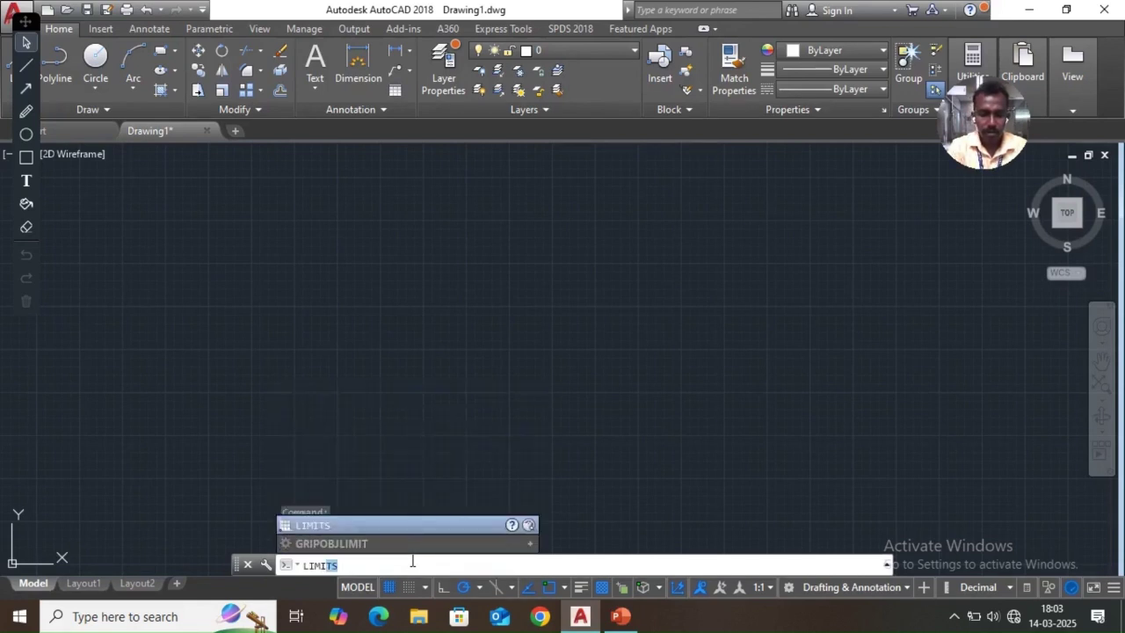
{"action": "type", "text": "TS"}
{"action": "key", "text": "Return"}
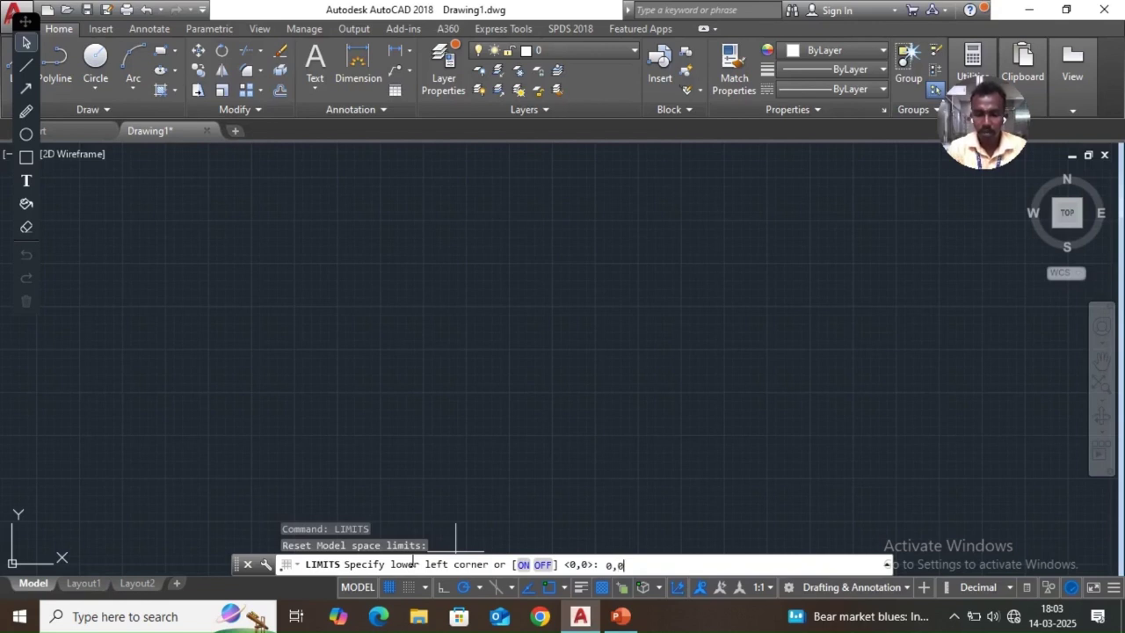
{"action": "type", "text": "0,0"}
{"action": "key", "text": "Return"}
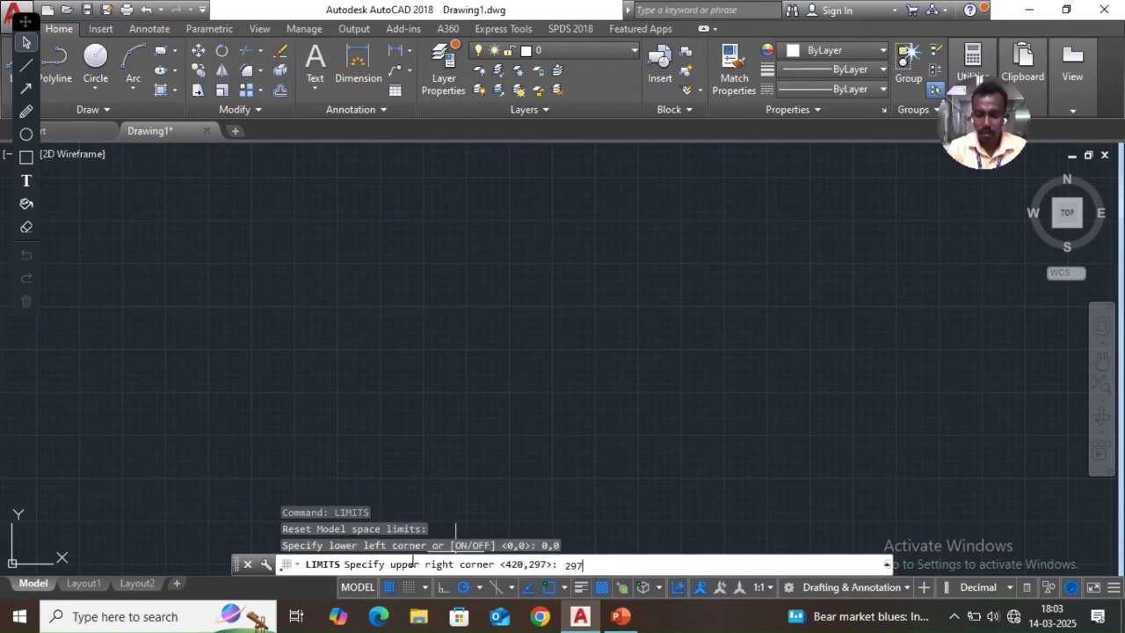
{"action": "key", "text": "Return"}
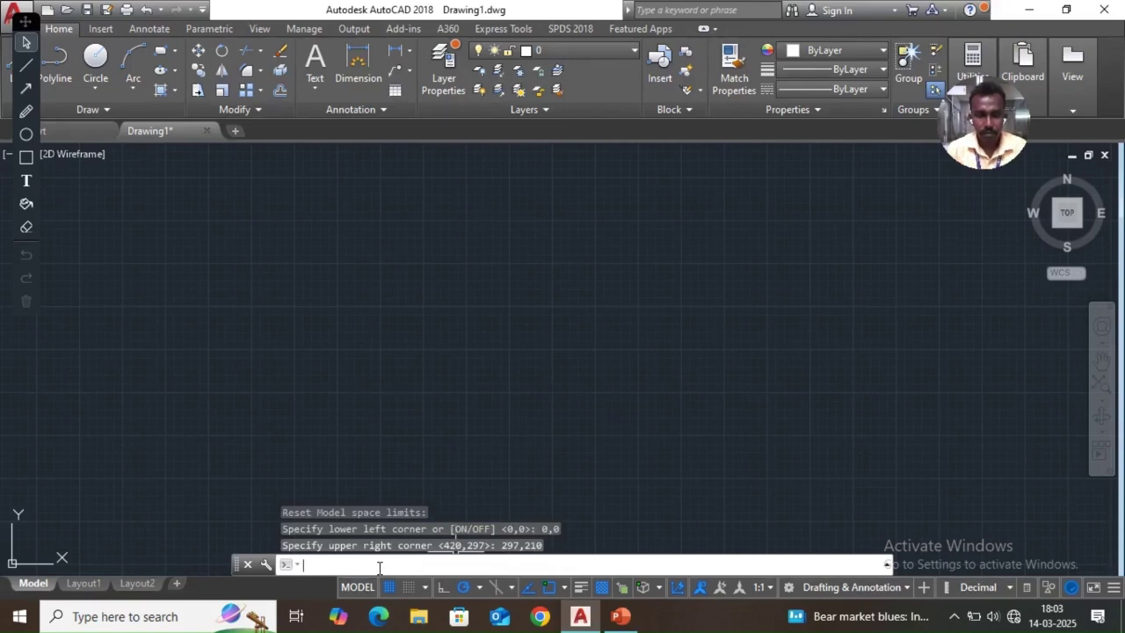
{"action": "type", "text": "z"}
{"action": "key", "text": "Return"}
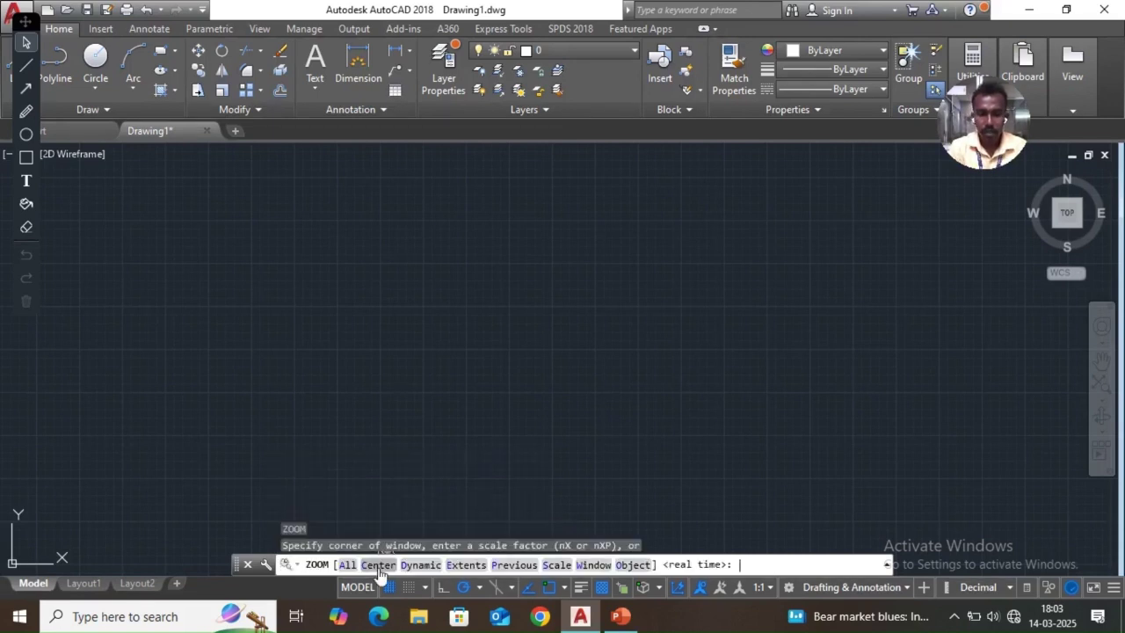
{"action": "key", "text": "Return"}
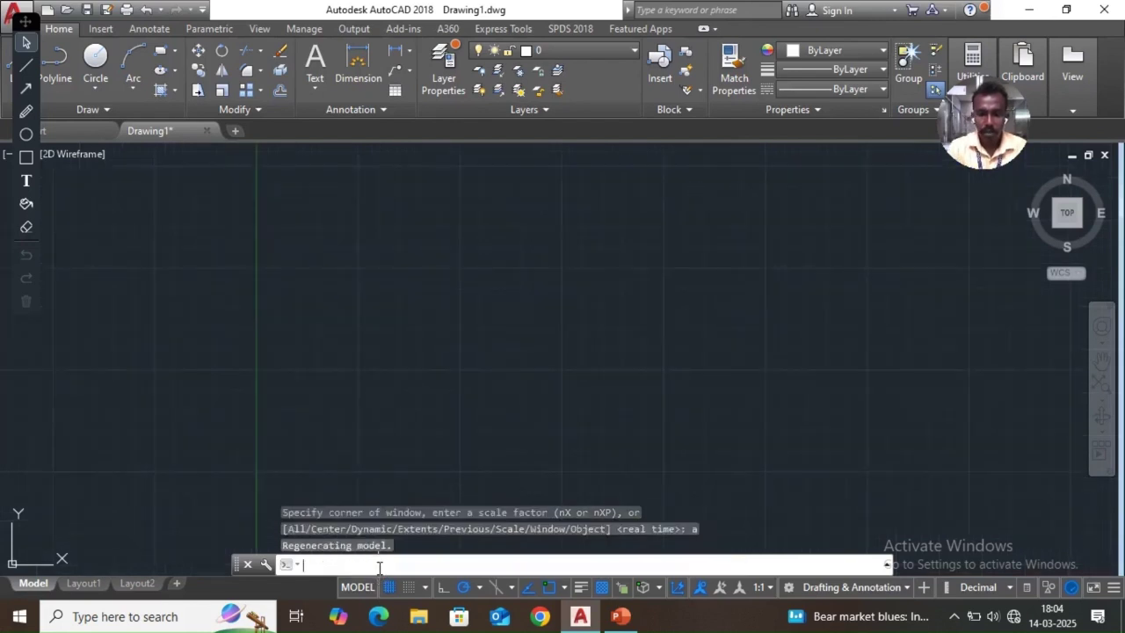
Draw a 297 by 210 rectangle with its first corner at 0,0 as the sheet border
{"action": "left_click", "coordinate": [160, 54]}
{"action": "type", "text": "0,0"}
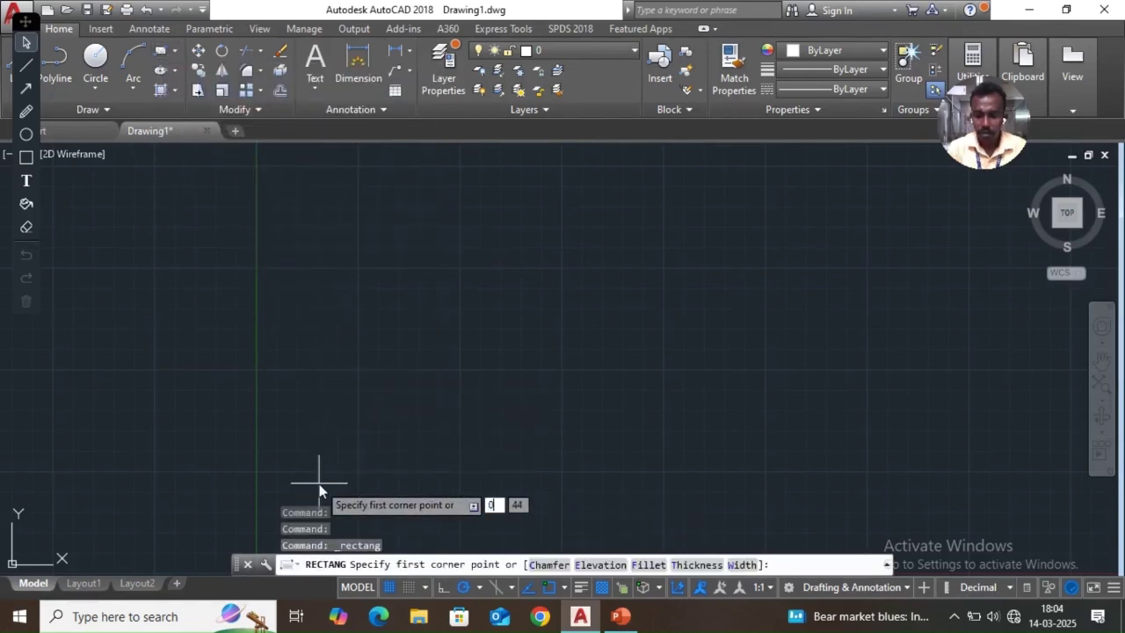
{"action": "key", "text": "Return"}
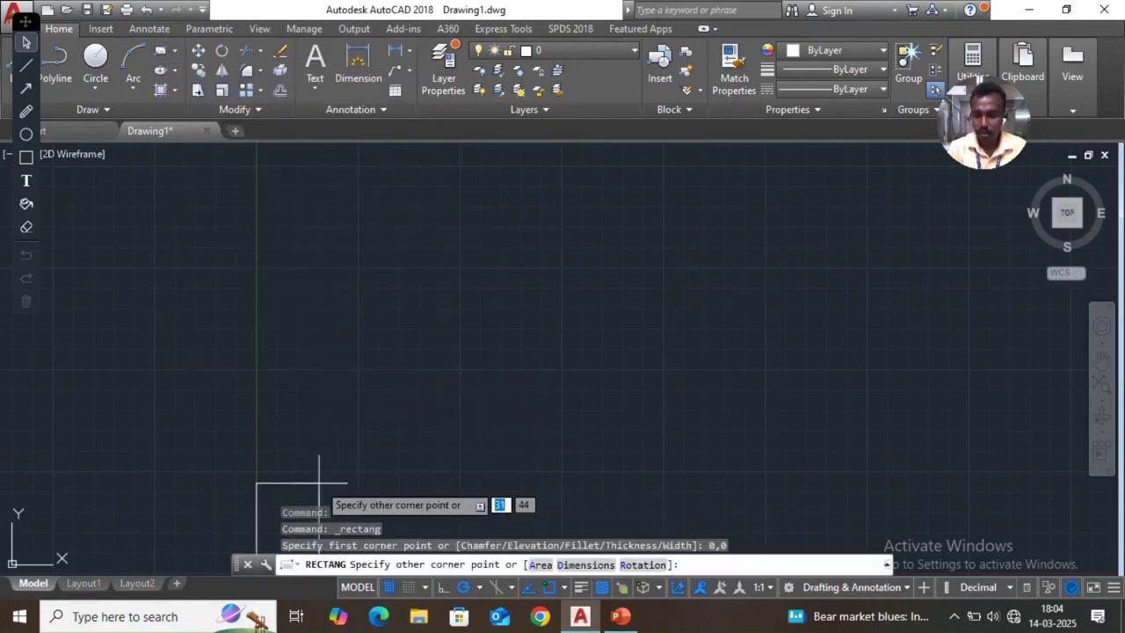
{"action": "type", "text": "297,2"}
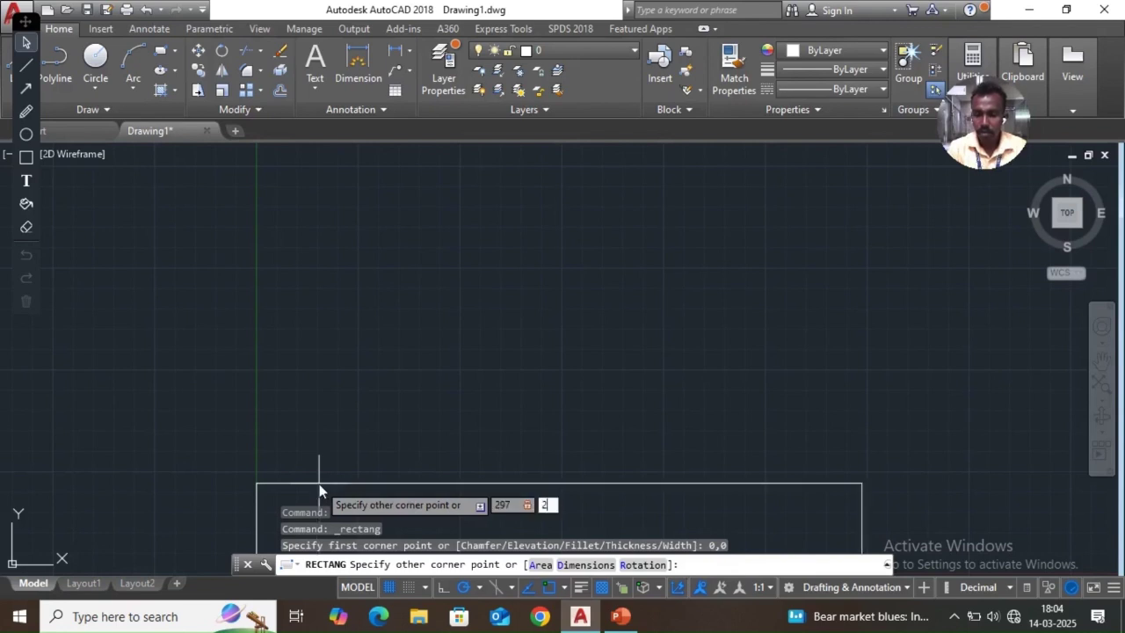
{"action": "type", "text": "10"}
{"action": "key", "text": "Return"}
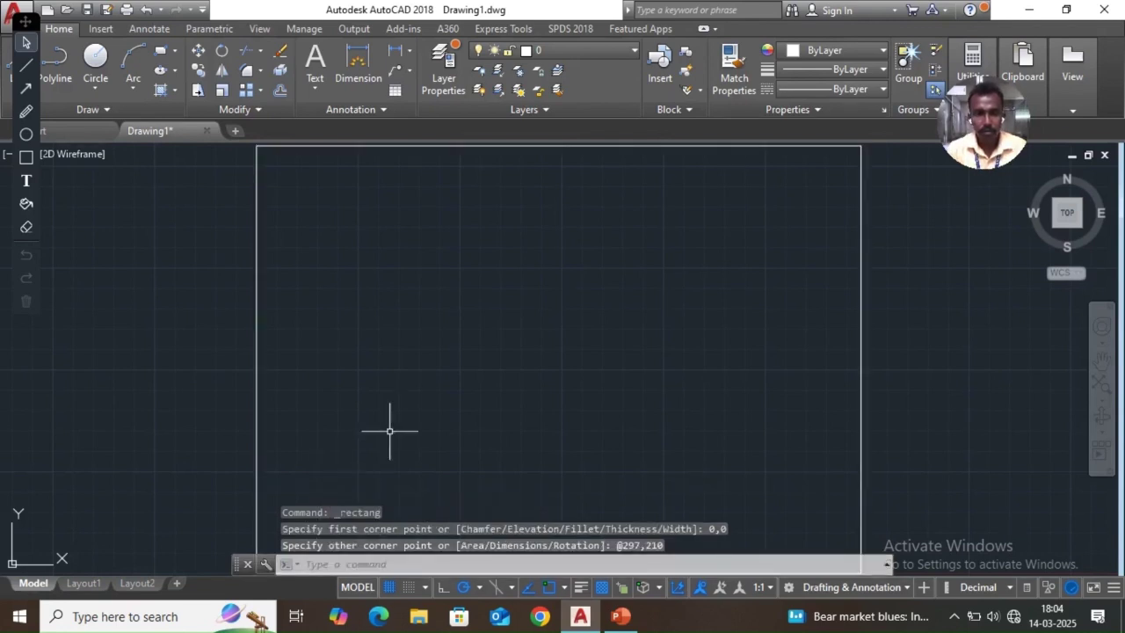
Modify the ISO-25 dimension style to use a text height of 5
{"action": "left_click", "coordinate": [156, 29]}
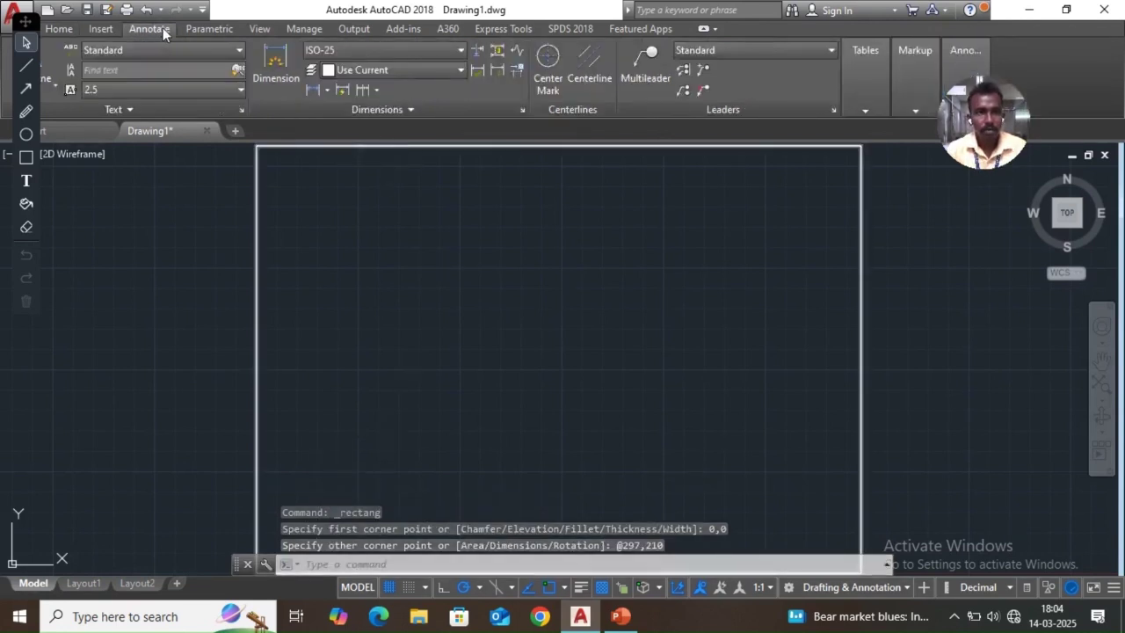
{"action": "left_click", "coordinate": [522, 110]}
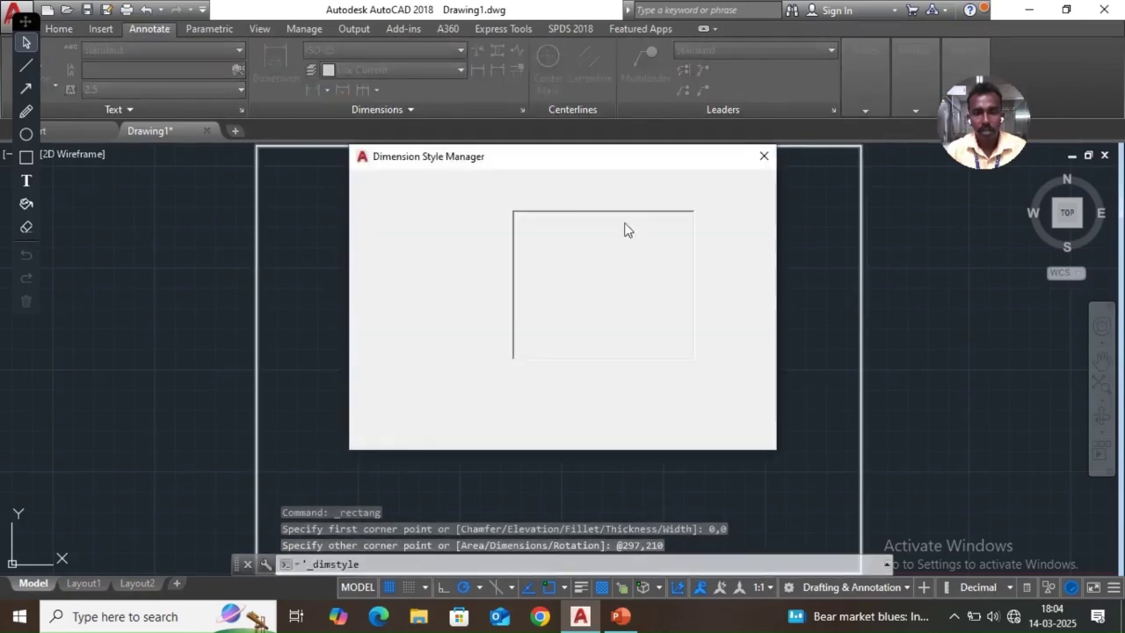
{"action": "left_click", "coordinate": [723, 273]}
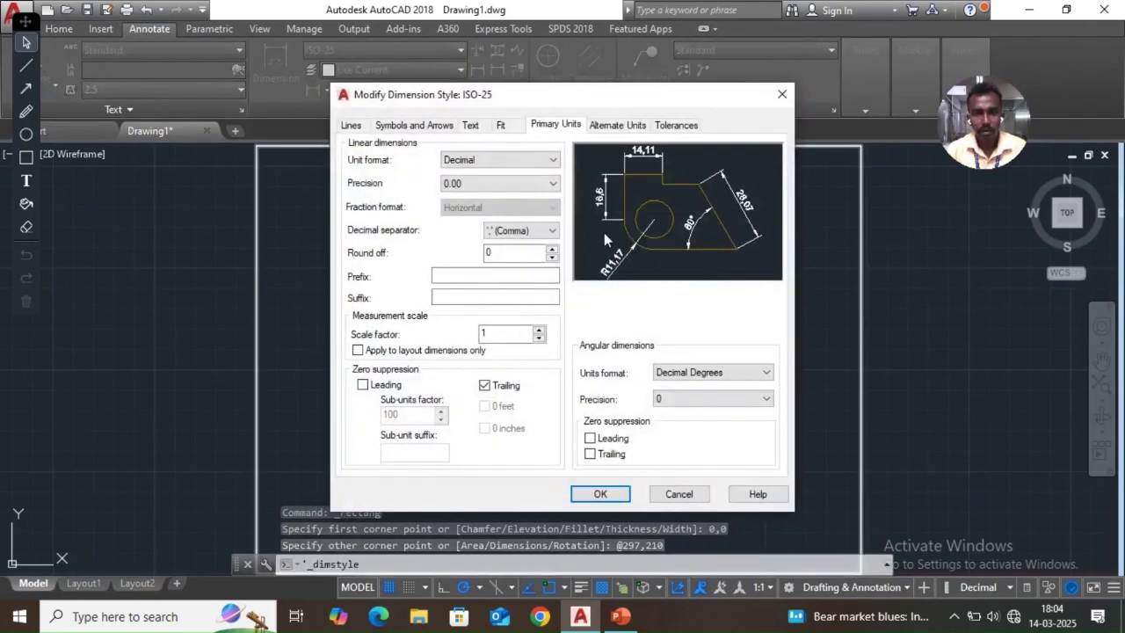
{"action": "left_click", "coordinate": [414, 125]}
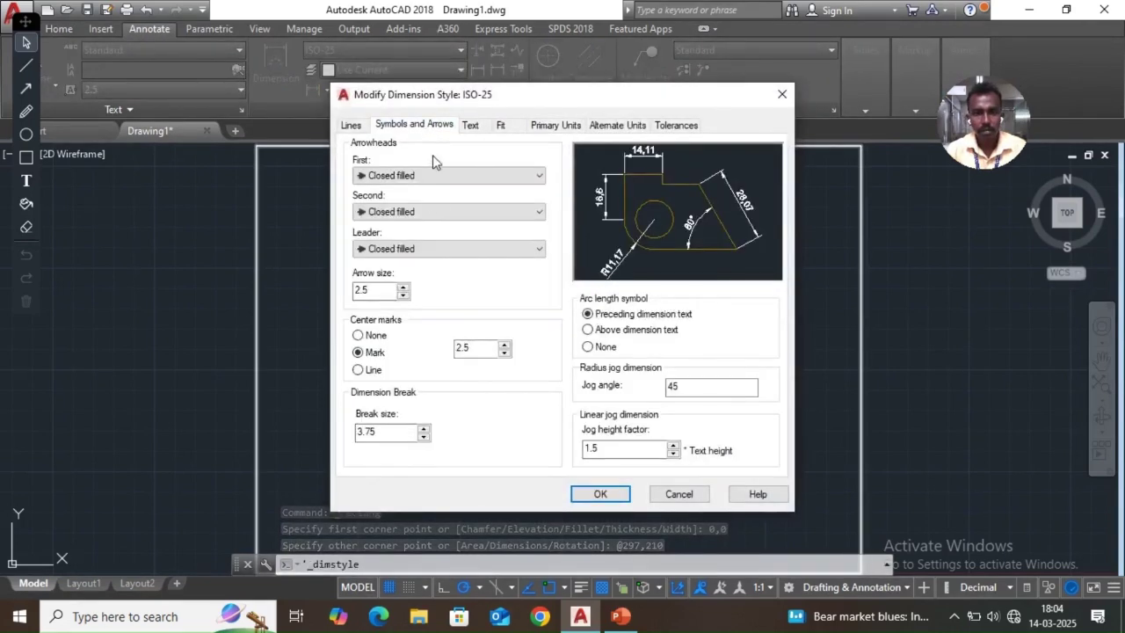
{"action": "left_click", "coordinate": [470, 128]}
{"action": "double_click", "coordinate": [502, 243]}
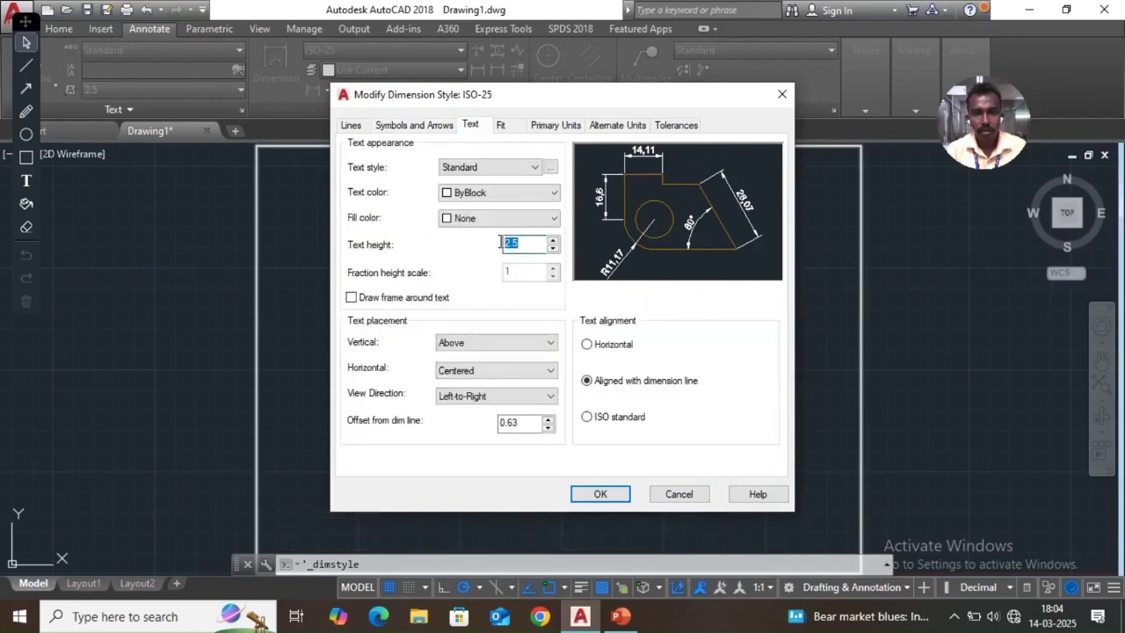
{"action": "type", "text": "5"}
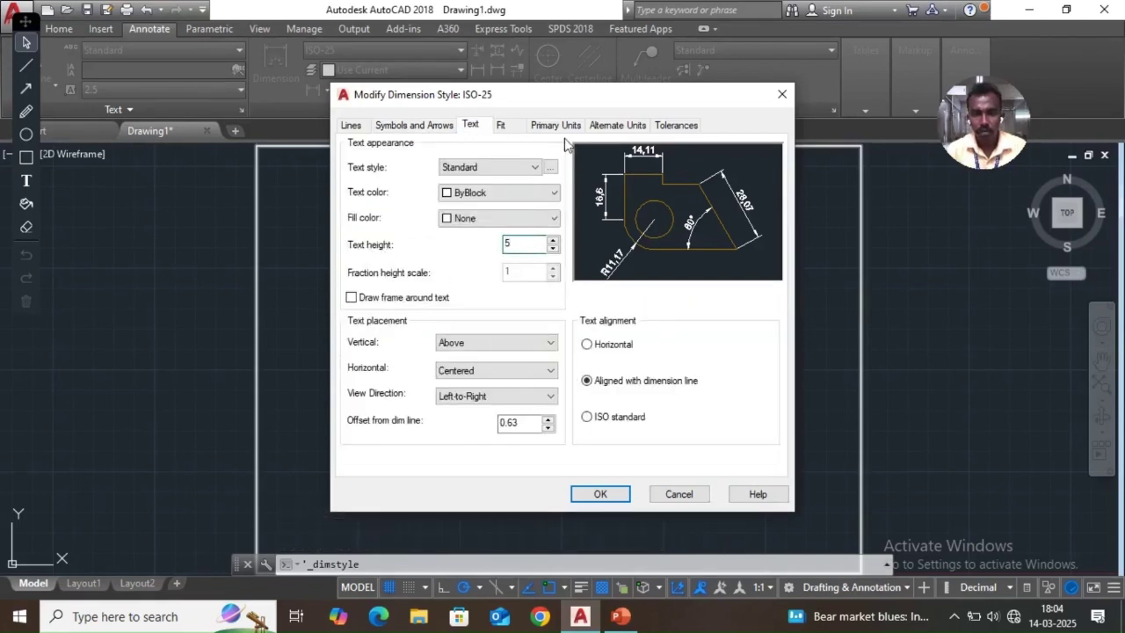
Set the ISO-25 style's primary-unit linear precision to 0 and accept the dimension style changes
{"action": "left_click", "coordinate": [556, 126]}
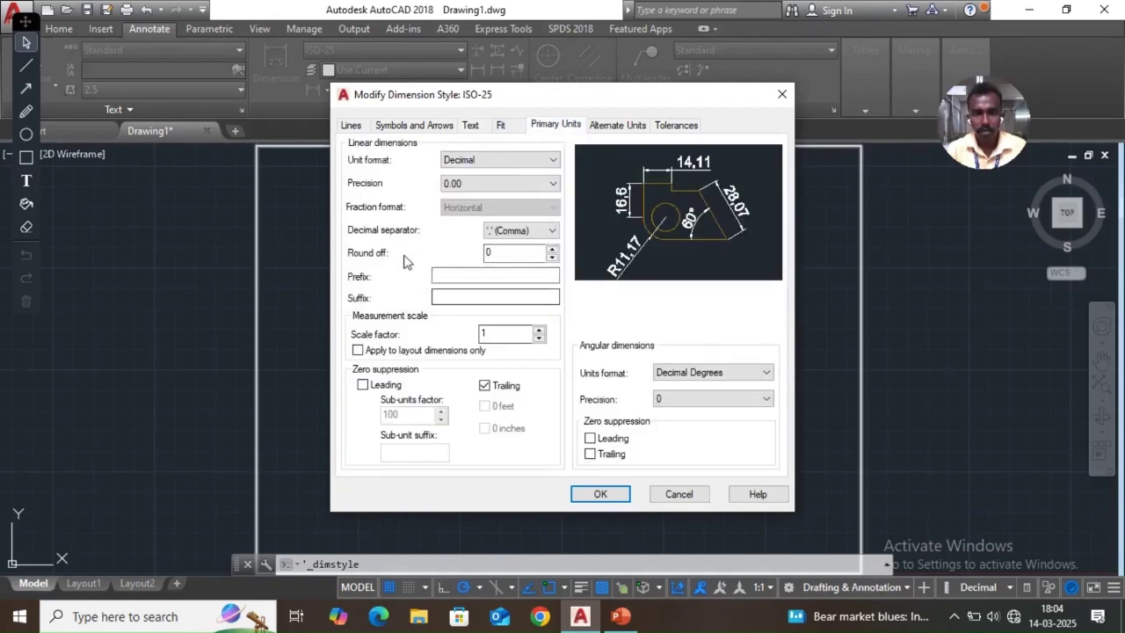
{"action": "left_click", "coordinate": [548, 184]}
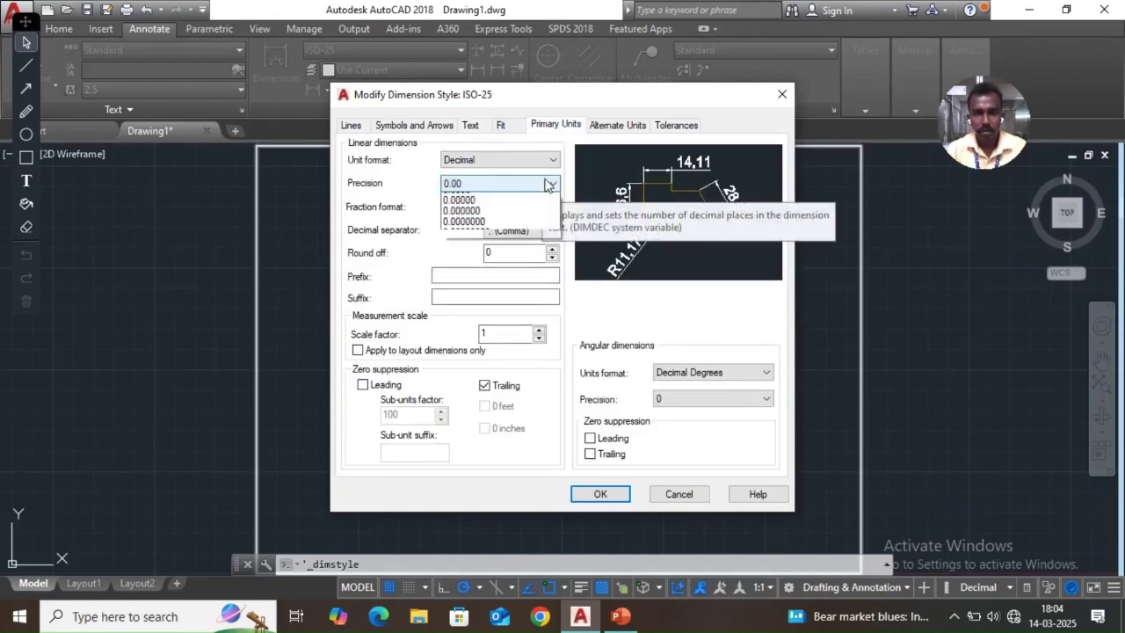
{"action": "left_click", "coordinate": [495, 197]}
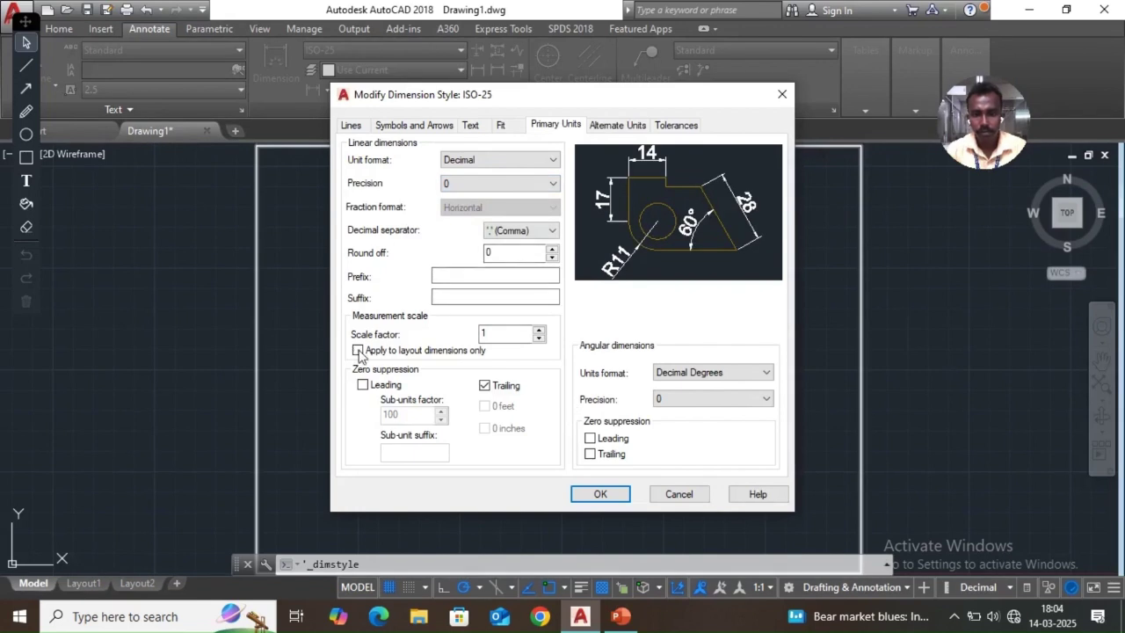
{"action": "left_click", "coordinate": [600, 494]}
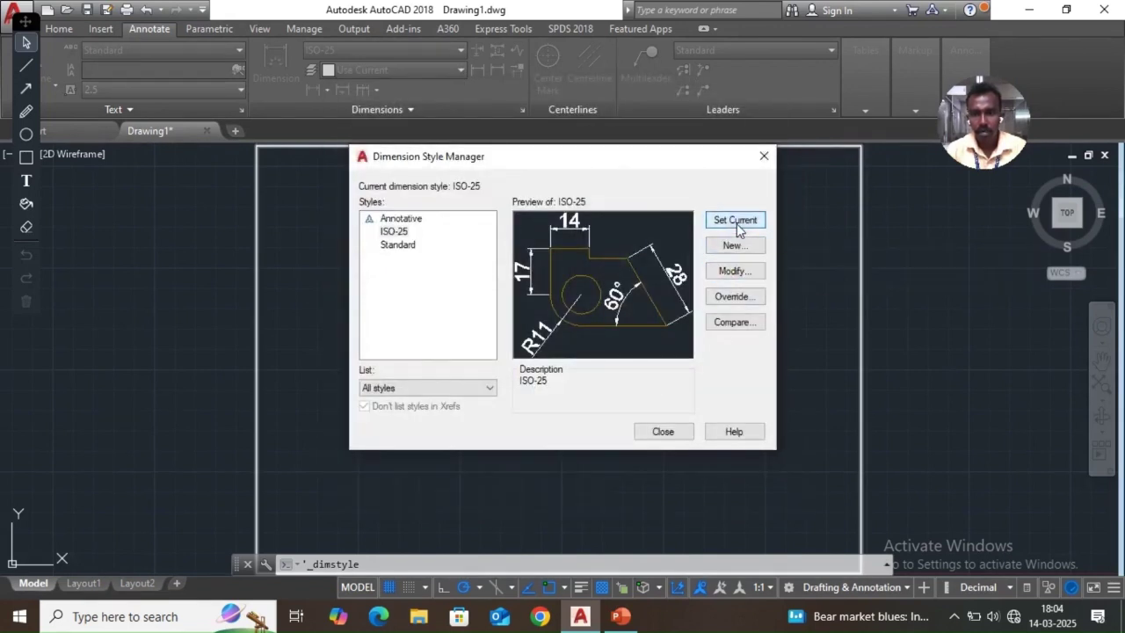
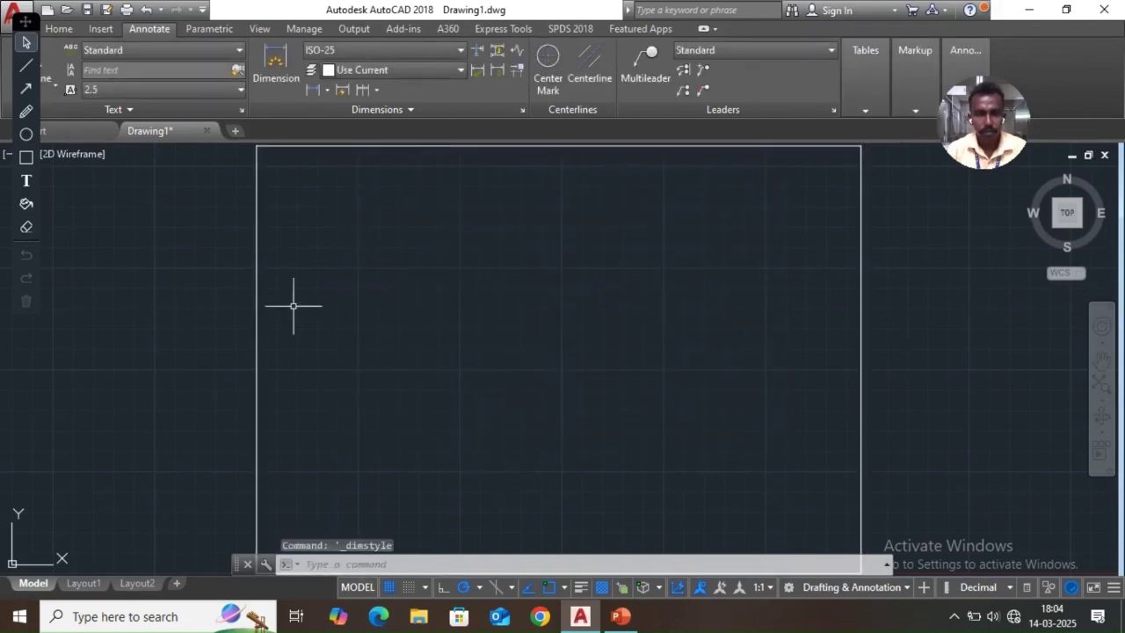
Turn on Ortho mode and draw a horizontal line across the inside of the border at about mid-height
{"action": "left_click", "coordinate": [59, 29]}
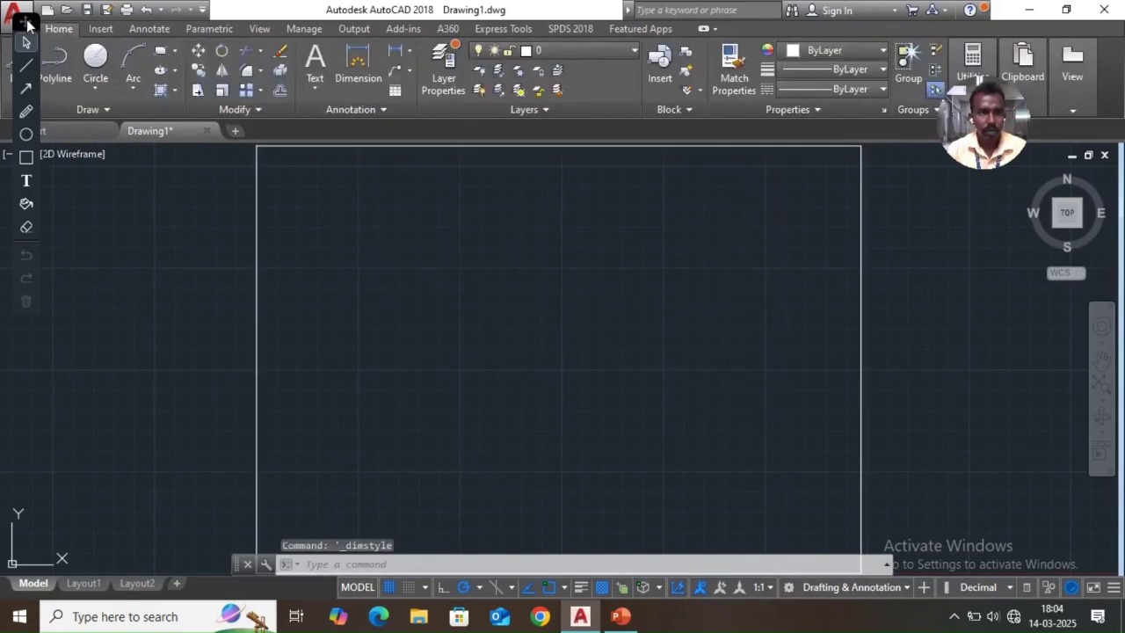
{"action": "left_click_drag", "start_coordinate": [26, 25], "coordinate": [29, 296]}
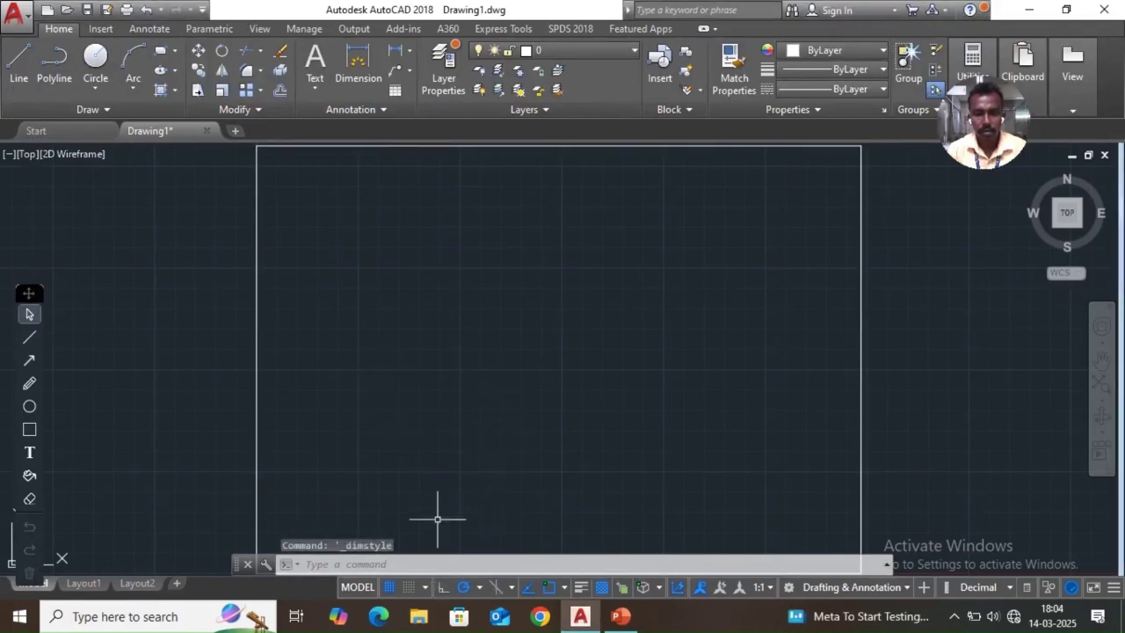
{"action": "left_click", "coordinate": [440, 594]}
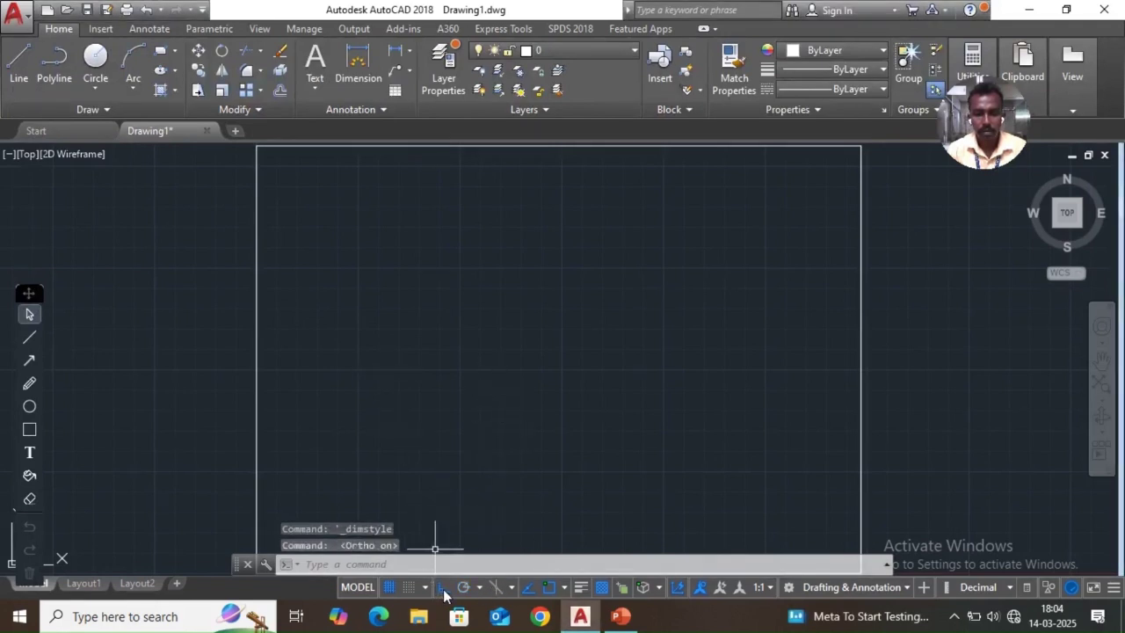
{"action": "left_click", "coordinate": [13, 61]}
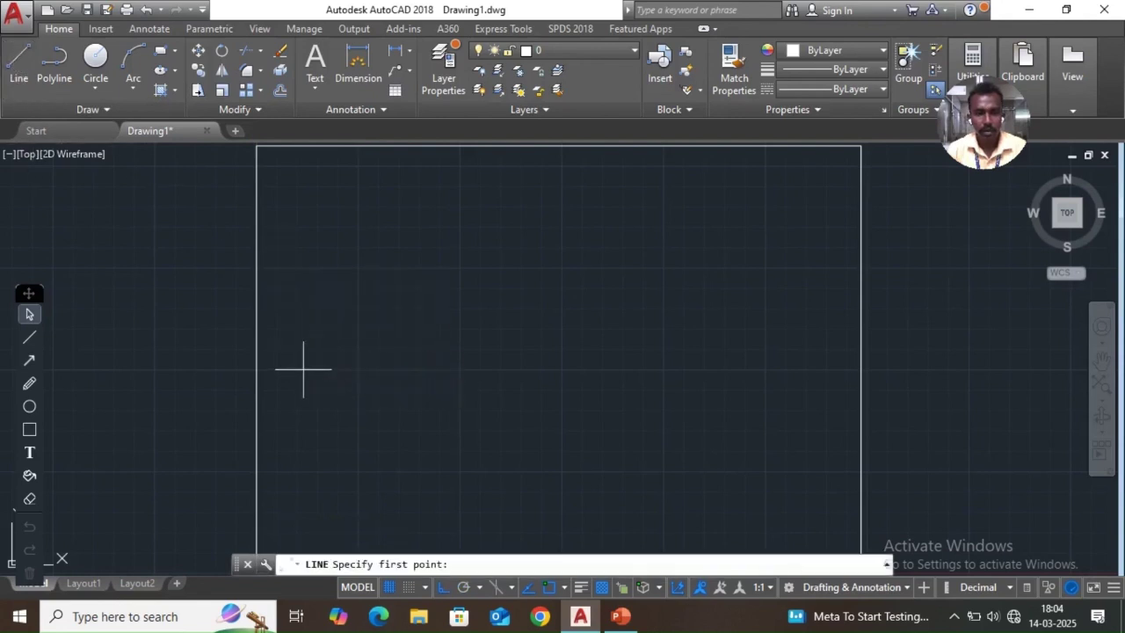
{"action": "left_click", "coordinate": [303, 369]}
{"action": "left_click", "coordinate": [780, 384]}
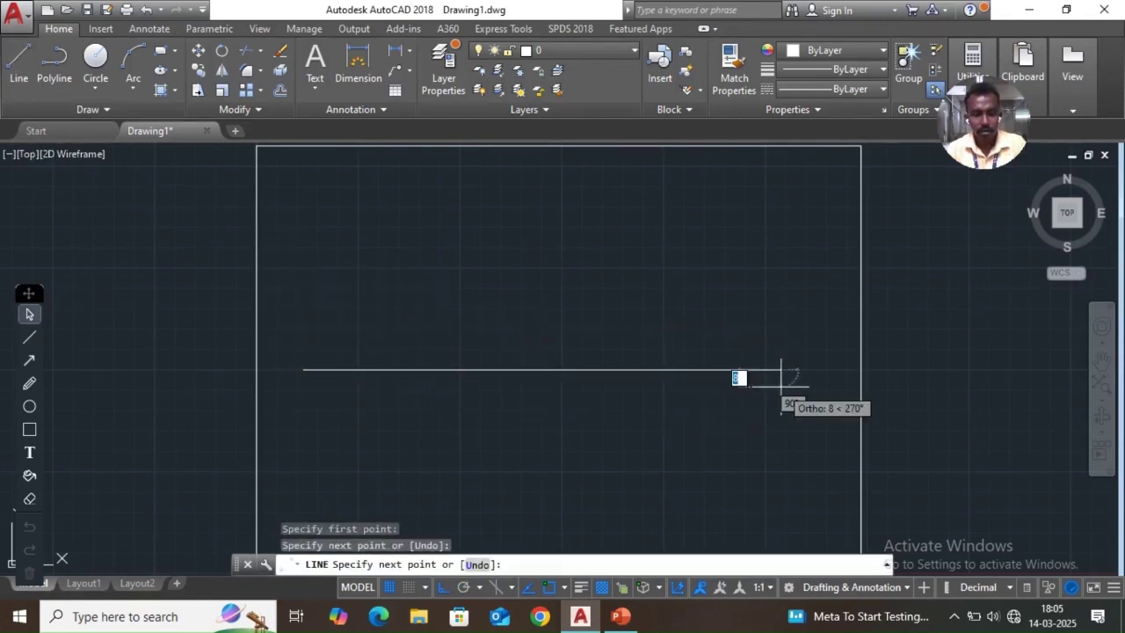
{"action": "key", "text": "Escape"}
Draw a 6-sided polygon by its edge below the horizontal line, running the 25-long edge vertically down from about 41,75
{"action": "left_click", "coordinate": [174, 51]}
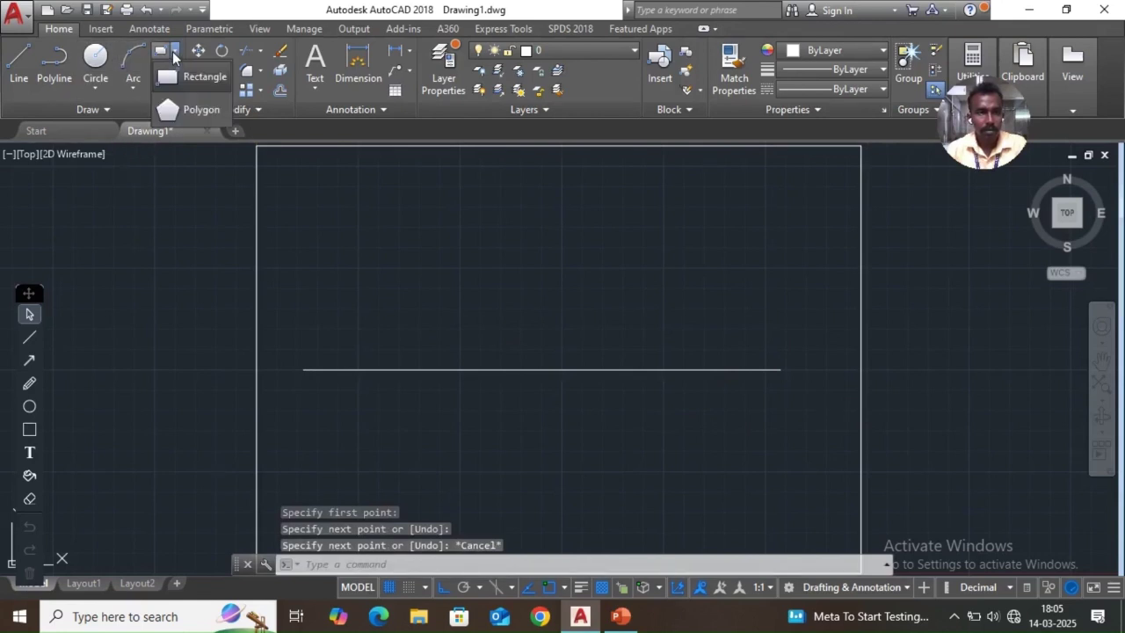
{"action": "left_click", "coordinate": [172, 112]}
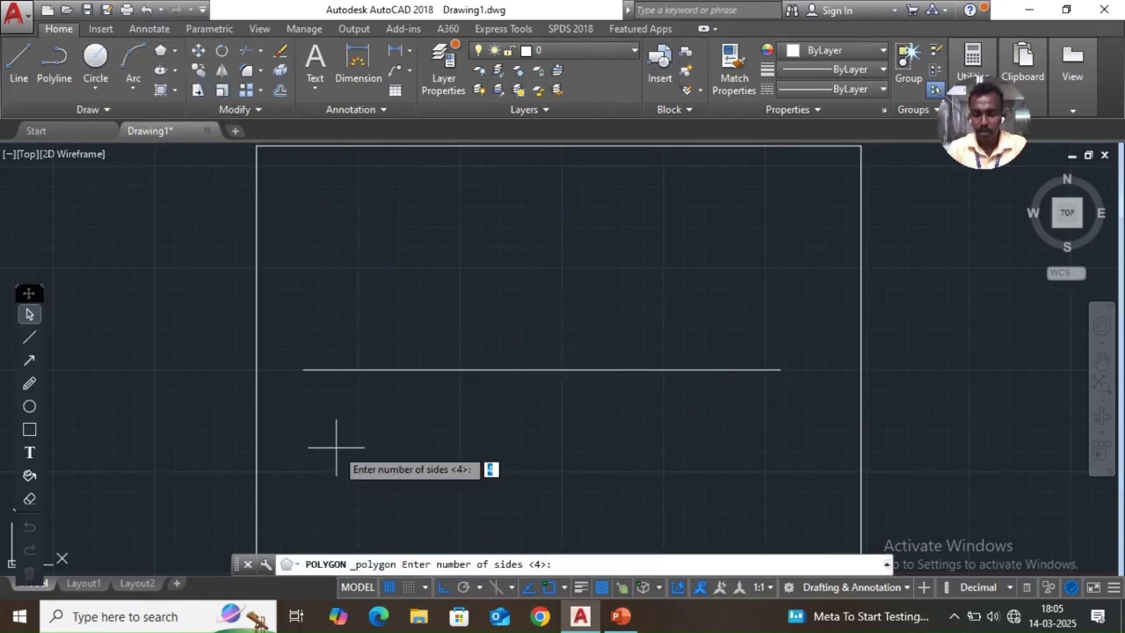
{"action": "key", "text": "Return"}
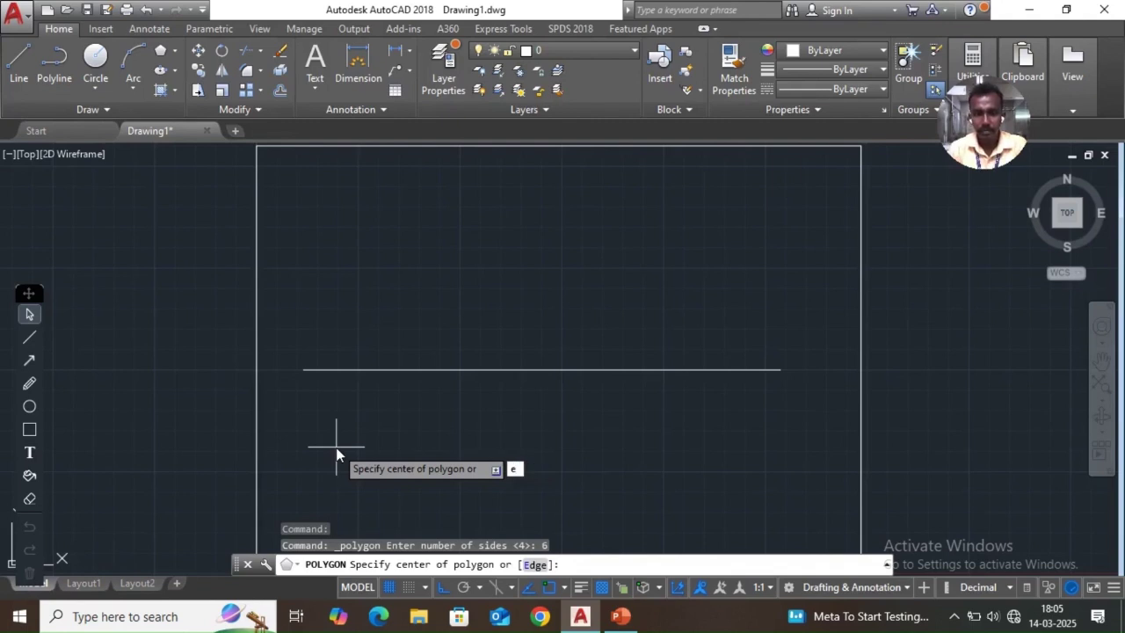
{"action": "type", "text": "e"}
{"action": "key", "text": "Return"}
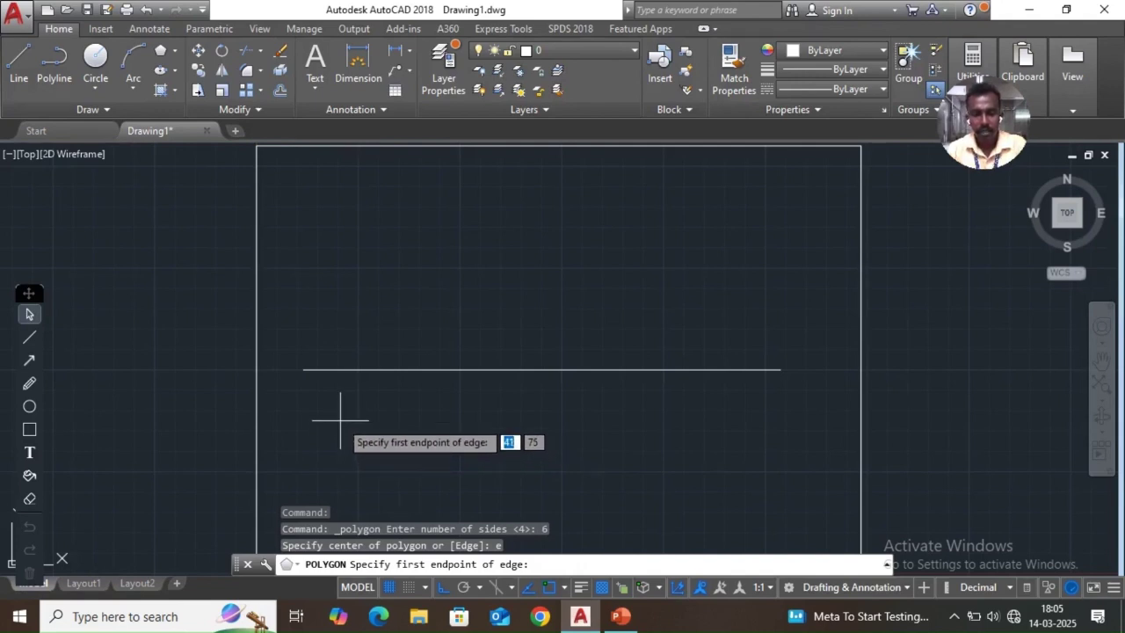
{"action": "left_click", "coordinate": [340, 420]}
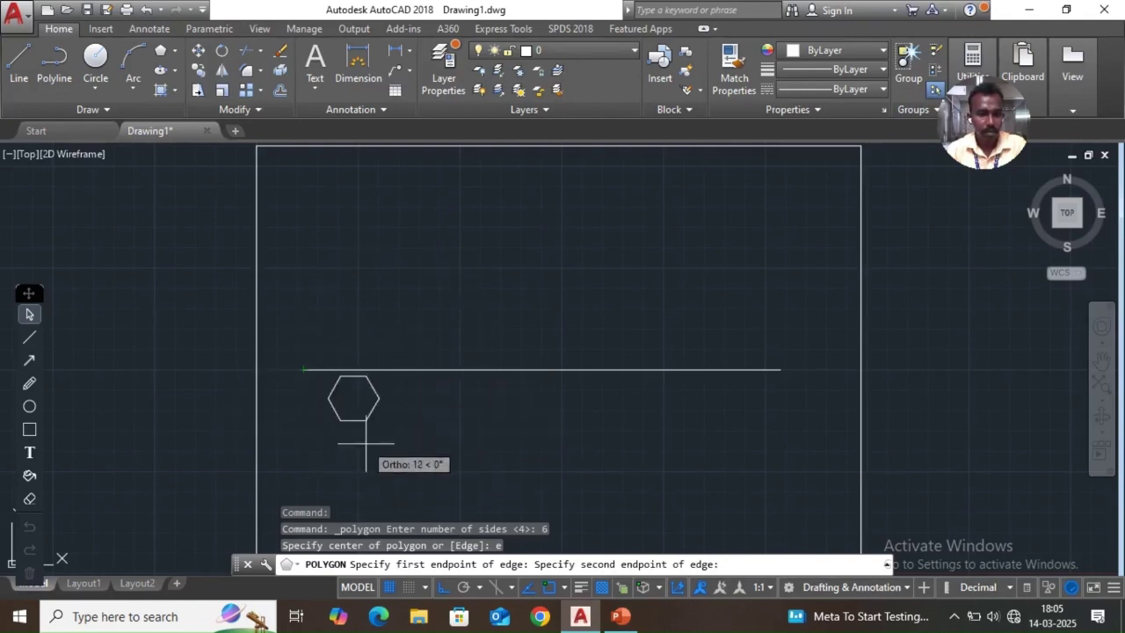
{"action": "key", "text": "F8"}
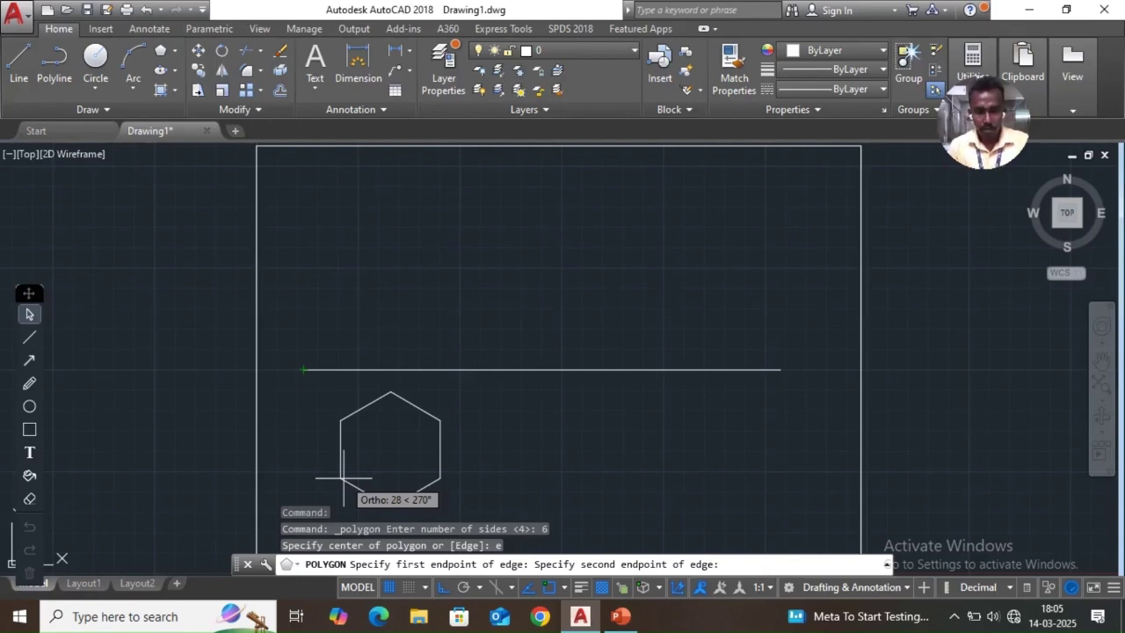
{"action": "type", "text": "25"}
{"action": "key", "text": "Return"}
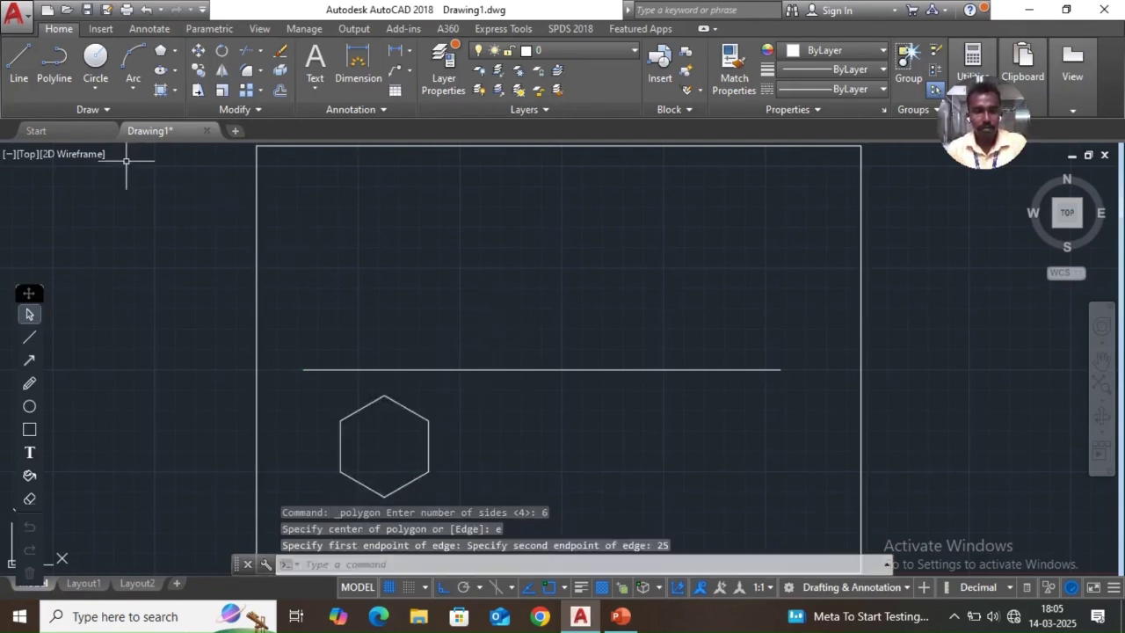
Draw a vertical line from the hexagon's upper-left vertex up to the horizontal line, with polar tracking turned on
{"action": "left_click", "coordinate": [18, 66]}
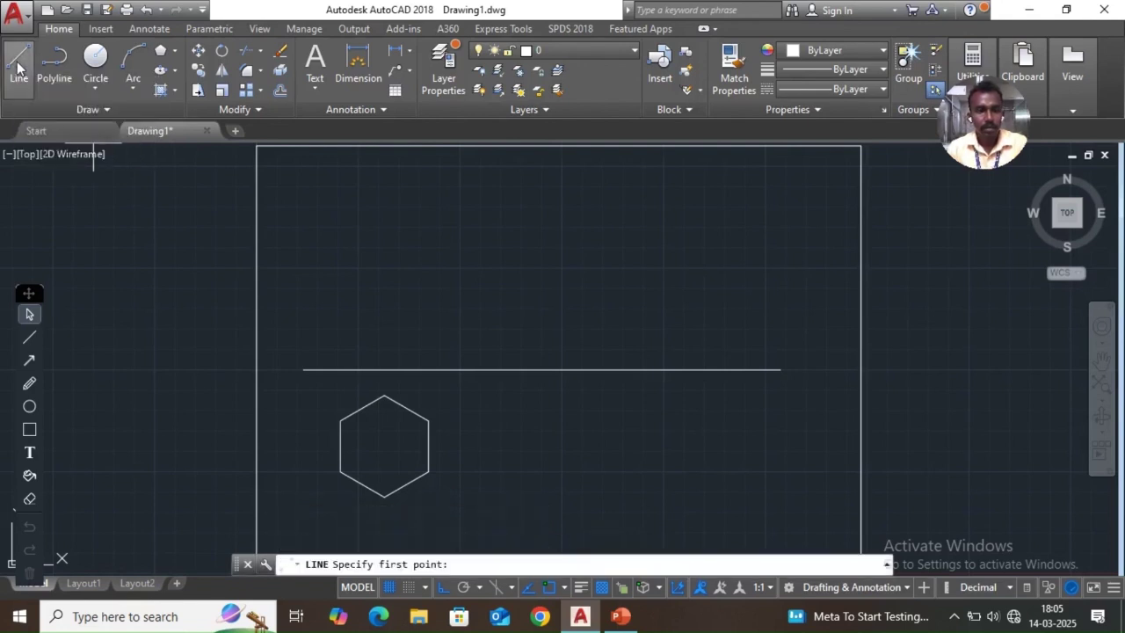
{"action": "left_click", "coordinate": [340, 420]}
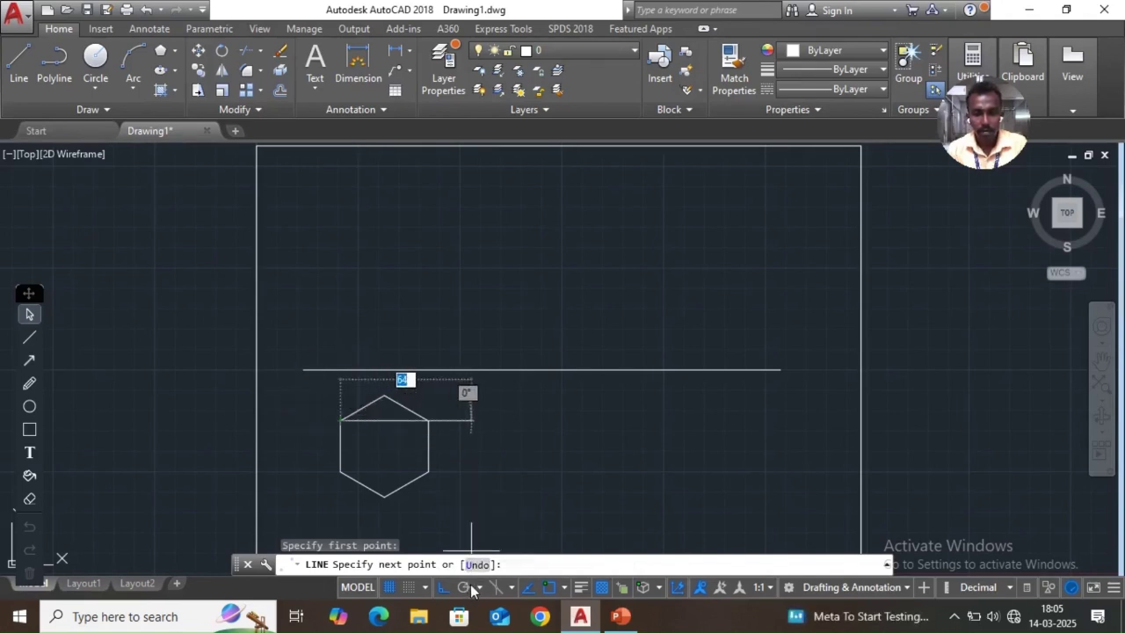
{"action": "left_click", "coordinate": [463, 587]}
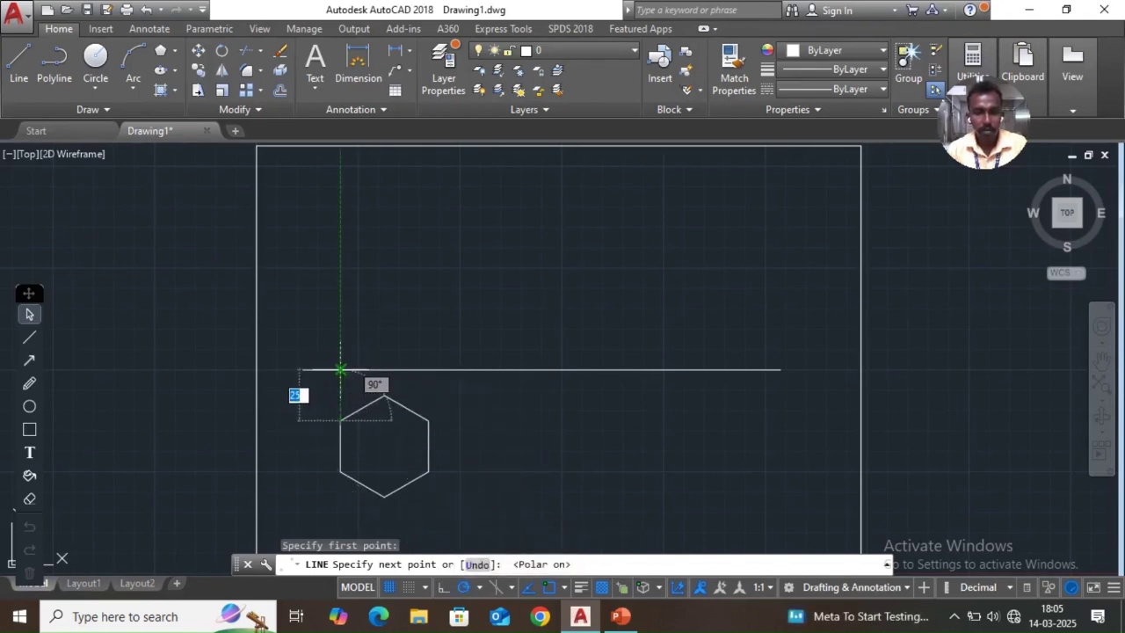
{"action": "left_click", "coordinate": [340, 369]}
{"action": "key", "text": "Return"}
Draw vertical projection lines from the hexagon's top and upper-right vertices up to the horizontal line
{"action": "key", "text": "Return"}
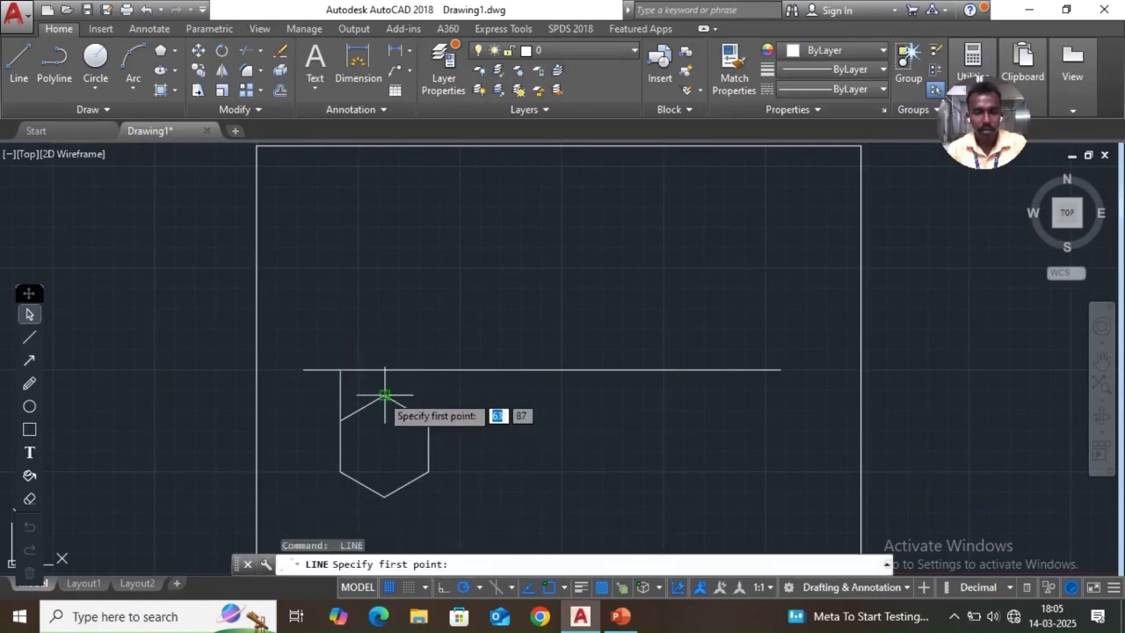
{"action": "left_click", "coordinate": [384, 394]}
{"action": "left_click", "coordinate": [384, 369]}
{"action": "key", "text": "Return"}
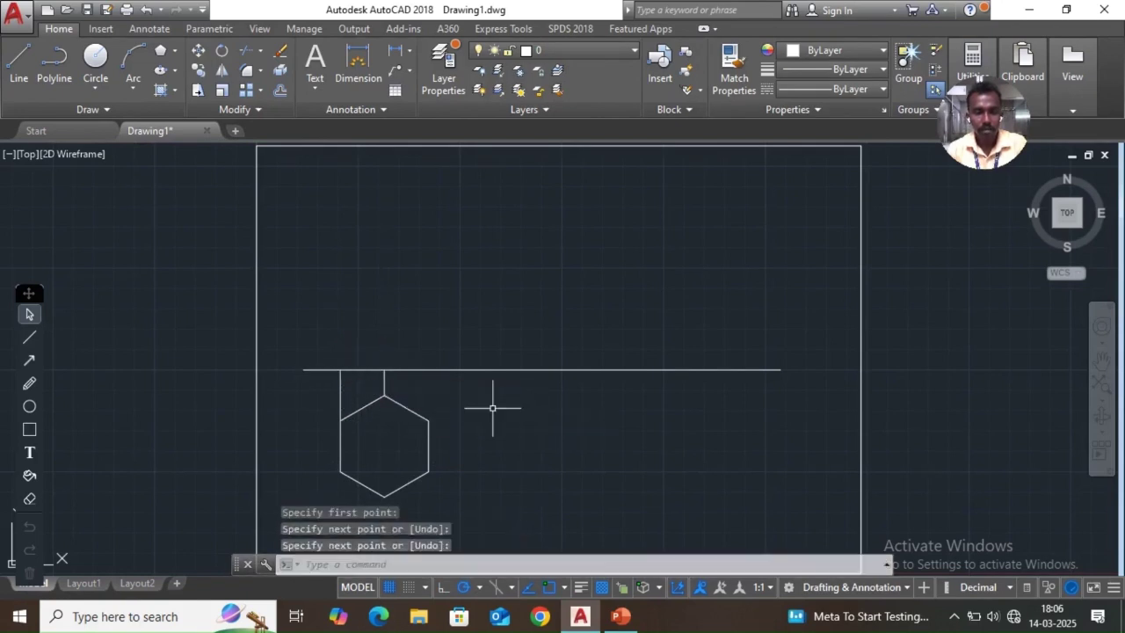
{"action": "key", "text": "Return"}
{"action": "left_click", "coordinate": [429, 420]}
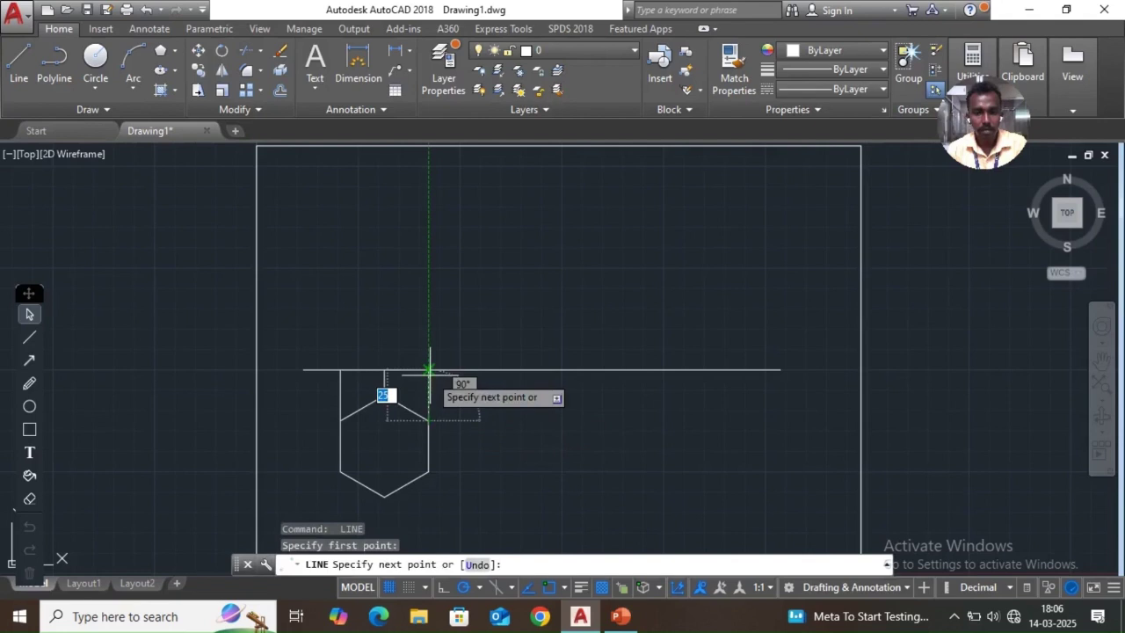
{"action": "left_click", "coordinate": [429, 369]}
{"action": "key", "text": "Return"}
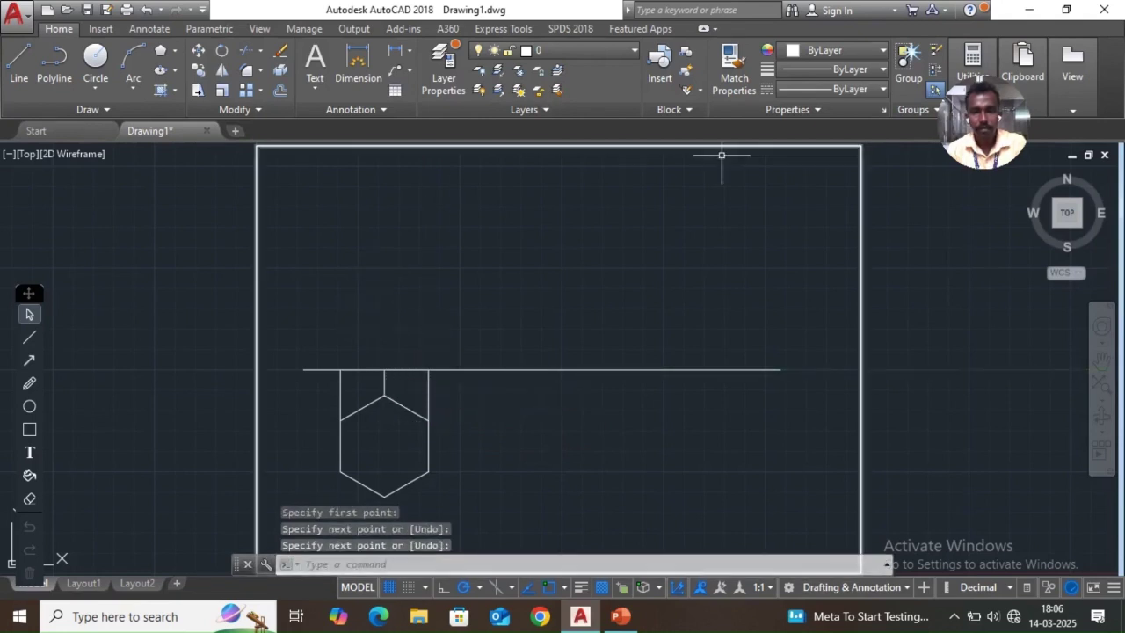
Set the current object color to yellow (241,235,31)
{"action": "left_click", "coordinate": [880, 71]}
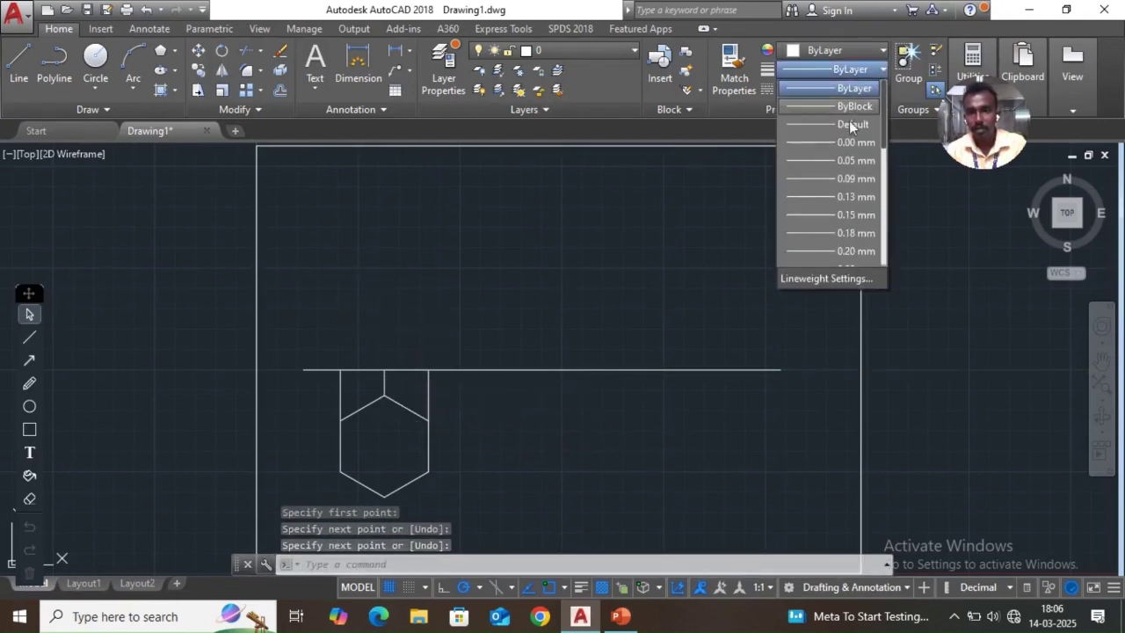
{"action": "left_click", "coordinate": [882, 52]}
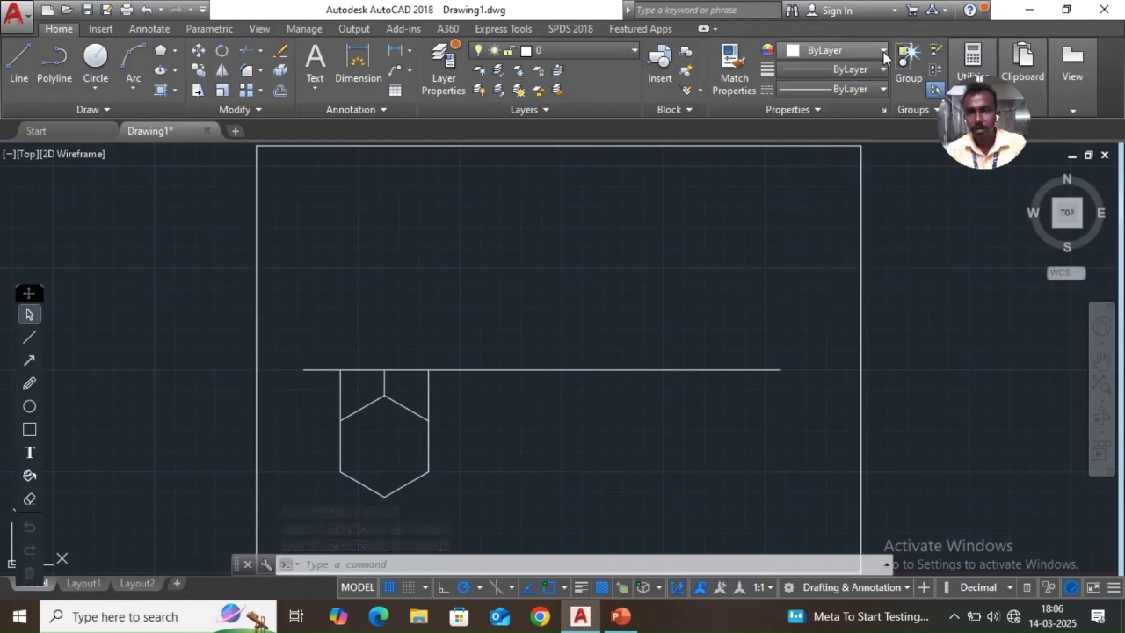
{"action": "left_click", "coordinate": [874, 51]}
{"action": "left_click", "coordinate": [804, 133]}
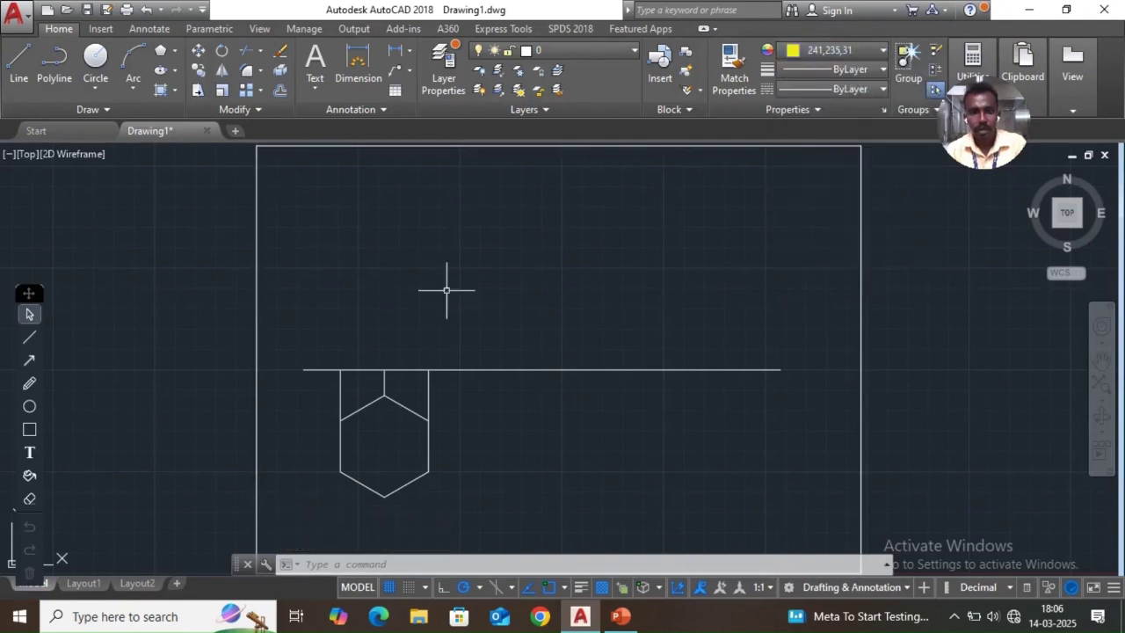
Draw the front view's base between the outer projection lines on the horizontal line, and continue 55 vertically up from its right end
{"action": "left_click", "coordinate": [19, 63]}
{"action": "left_click", "coordinate": [340, 369]}
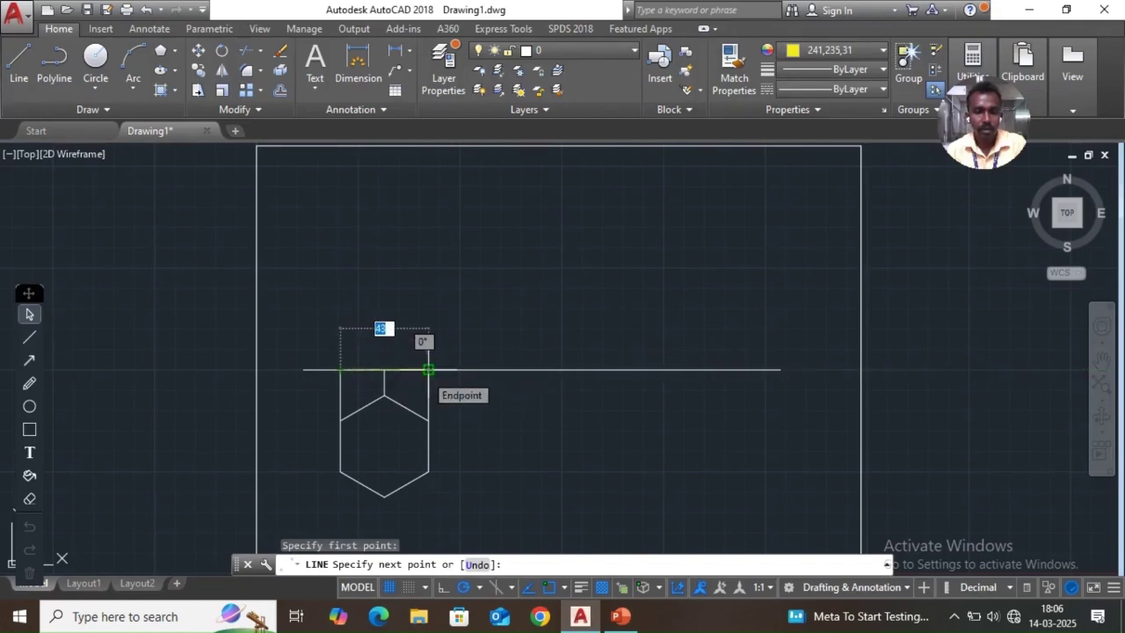
{"action": "left_click", "coordinate": [428, 369]}
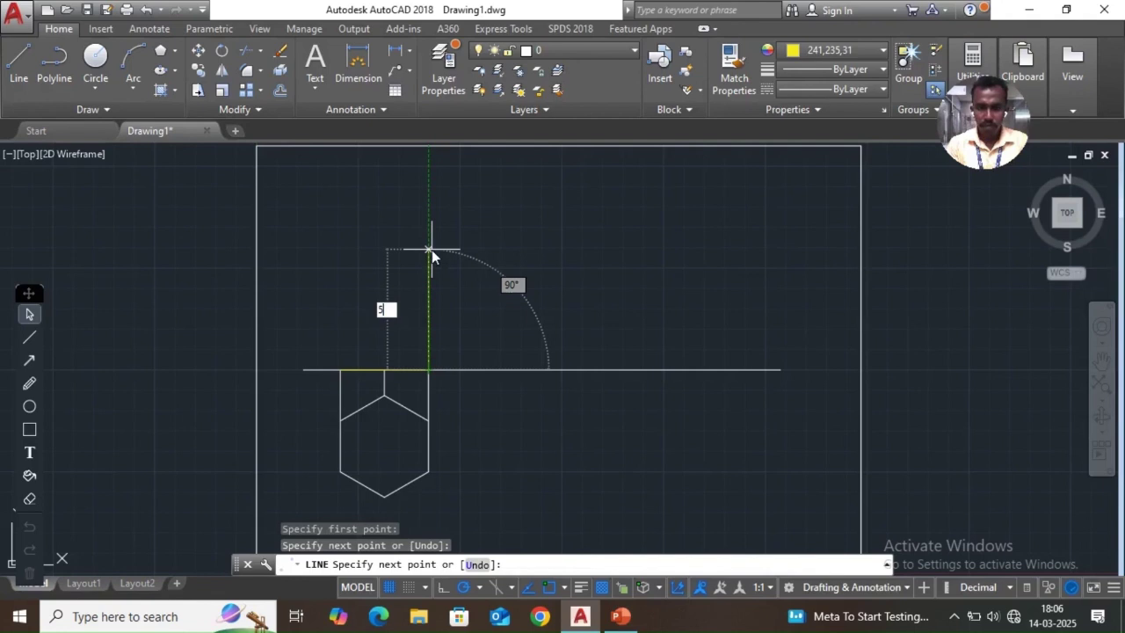
{"action": "type", "text": "55"}
{"action": "key", "text": "Return"}
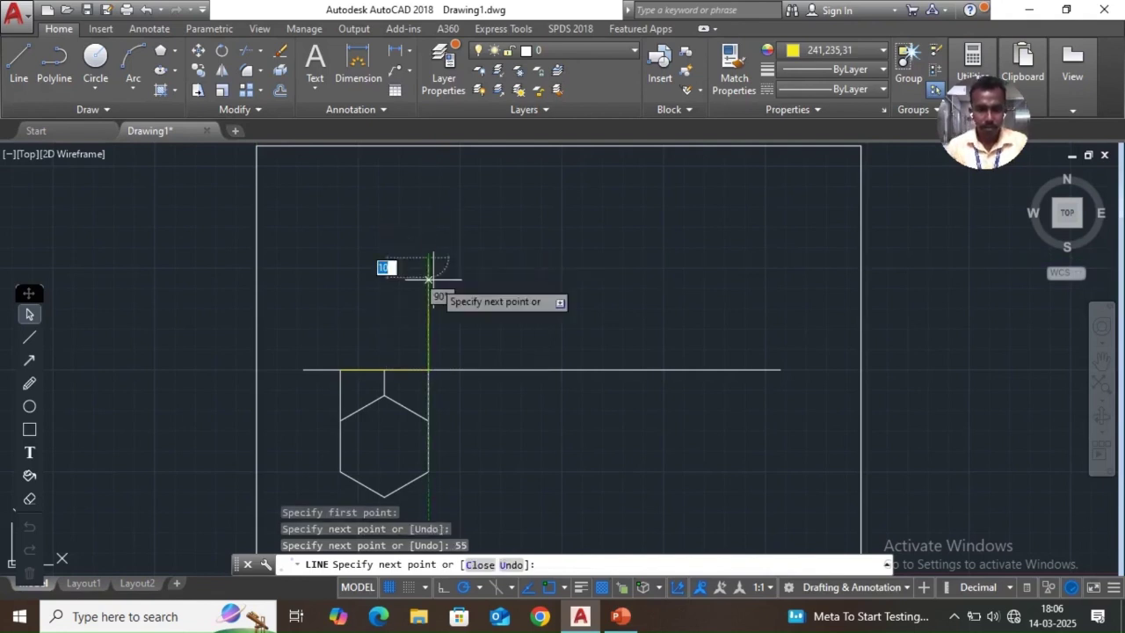
{"action": "key", "text": "Escape"}
Draw a 55-long vertical line up from the base's left end and close the rectangle across its top
{"action": "key", "text": "Return"}
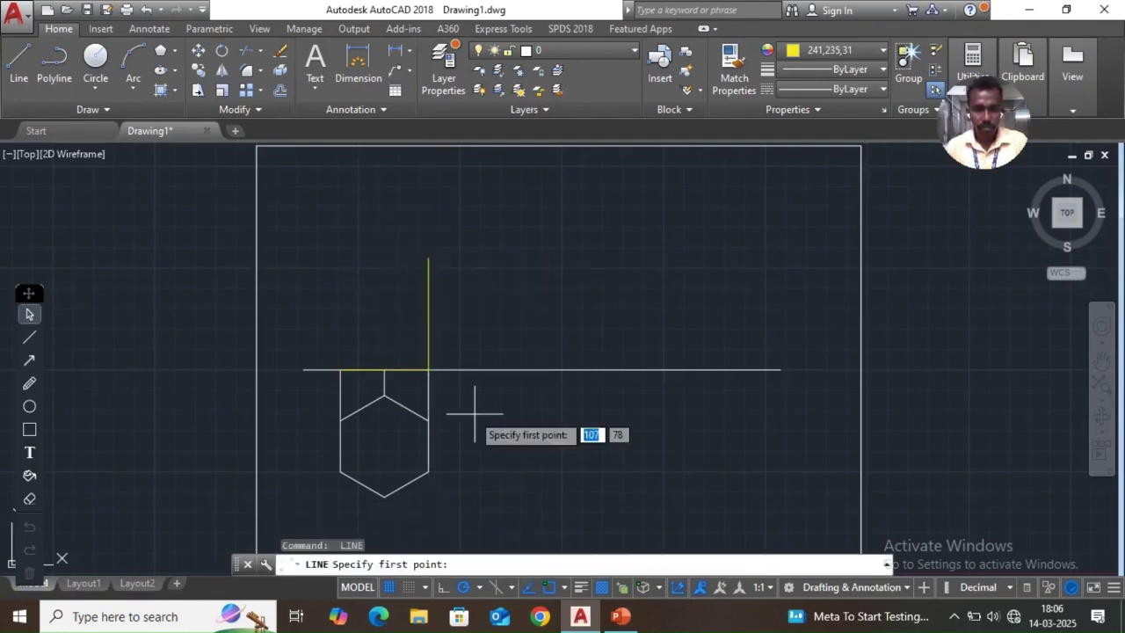
{"action": "left_click", "coordinate": [340, 369]}
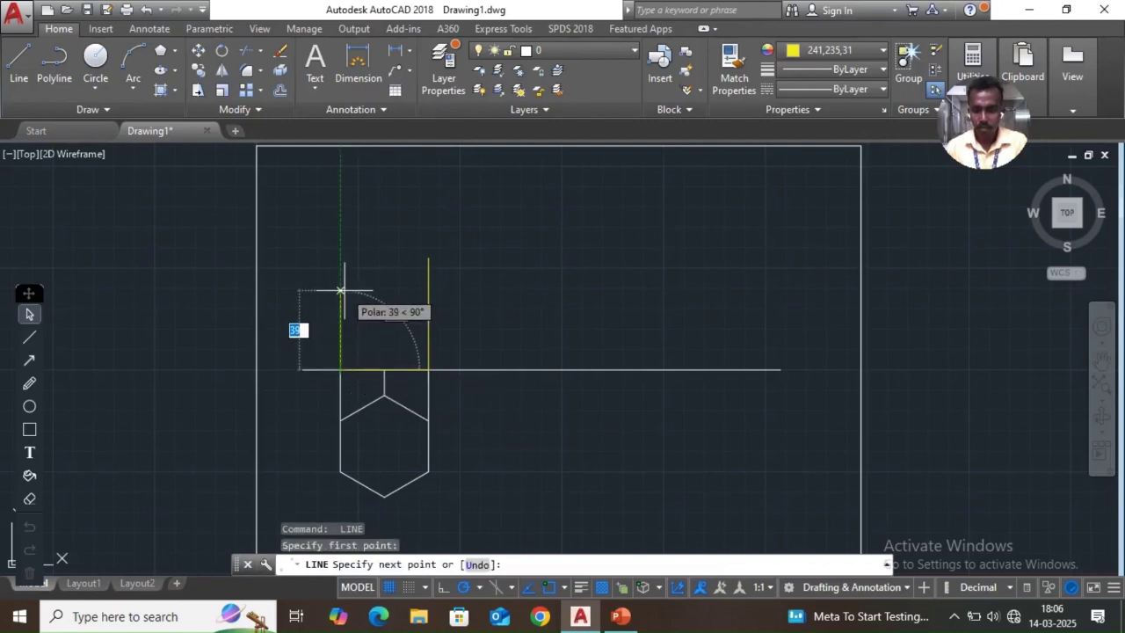
{"action": "key", "text": "Return"}
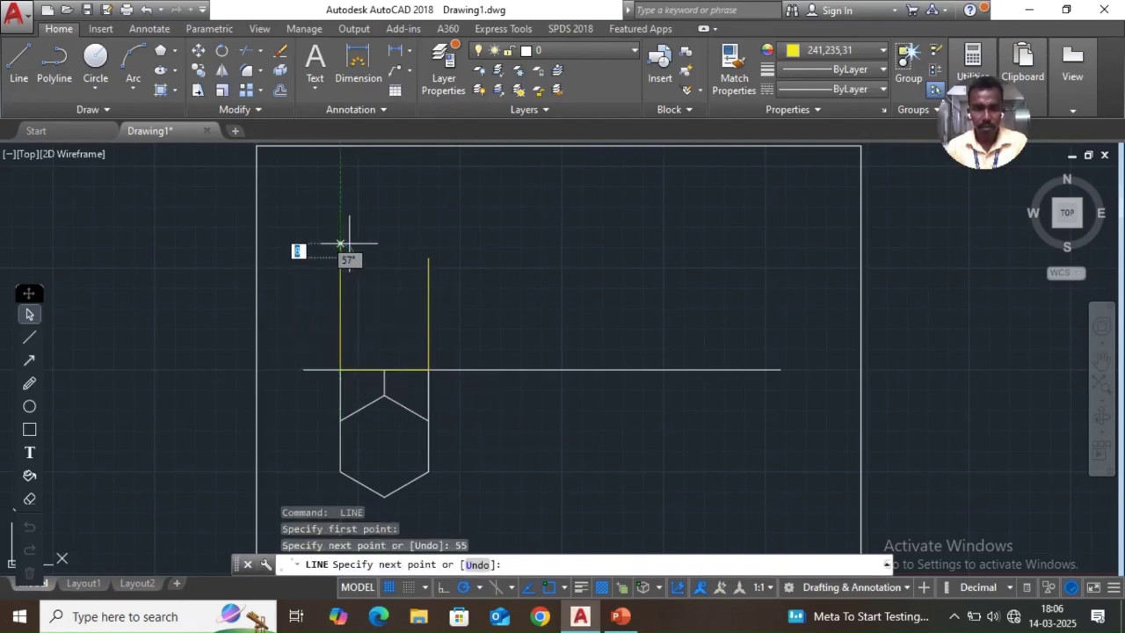
{"action": "left_click", "coordinate": [428, 256]}
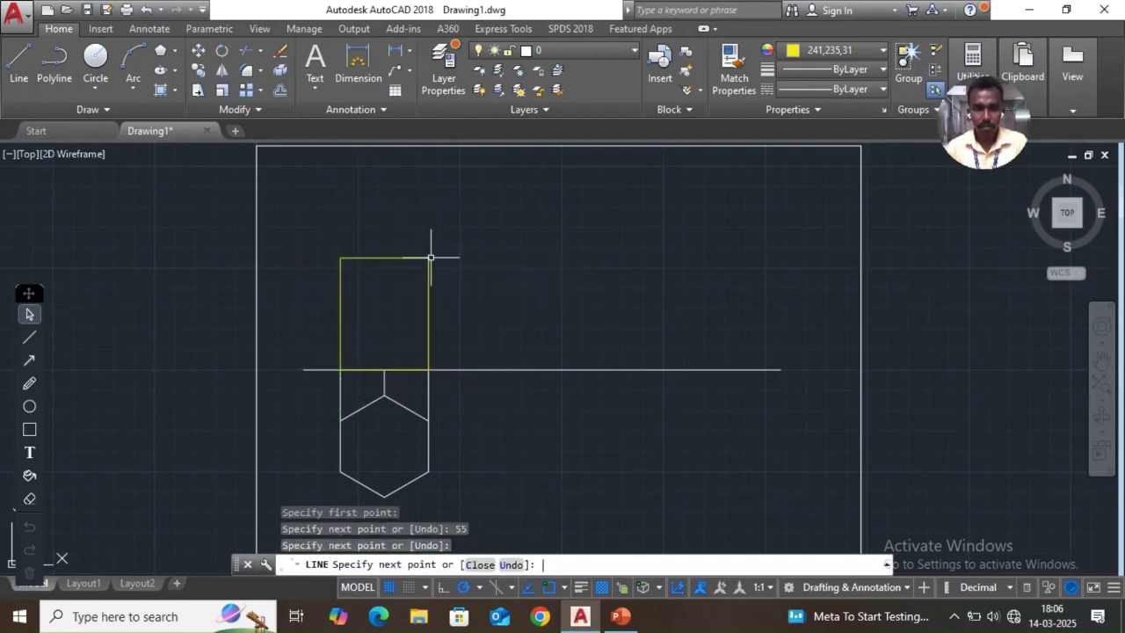
{"action": "left_click", "coordinate": [428, 369]}
{"action": "key", "text": "Return"}
Draw the front view's middle vertical edge from the central projection line up to the rectangle's top edge
{"action": "key", "text": "Return"}
{"action": "left_click", "coordinate": [384, 369]}
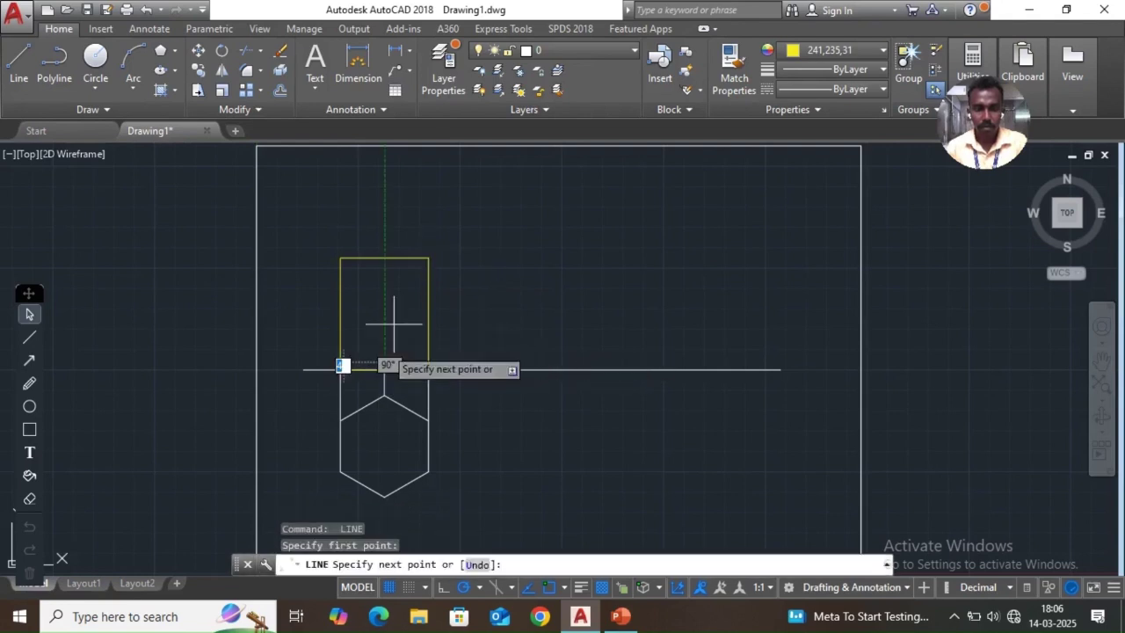
{"action": "left_click", "coordinate": [384, 257]}
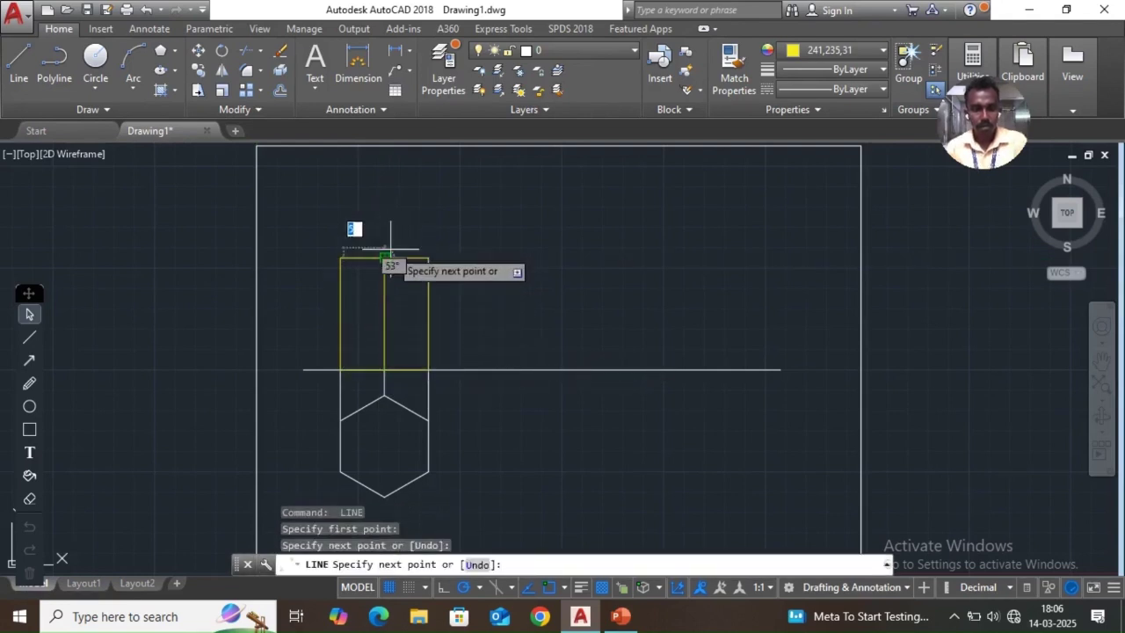
{"action": "key", "text": "Escape"}
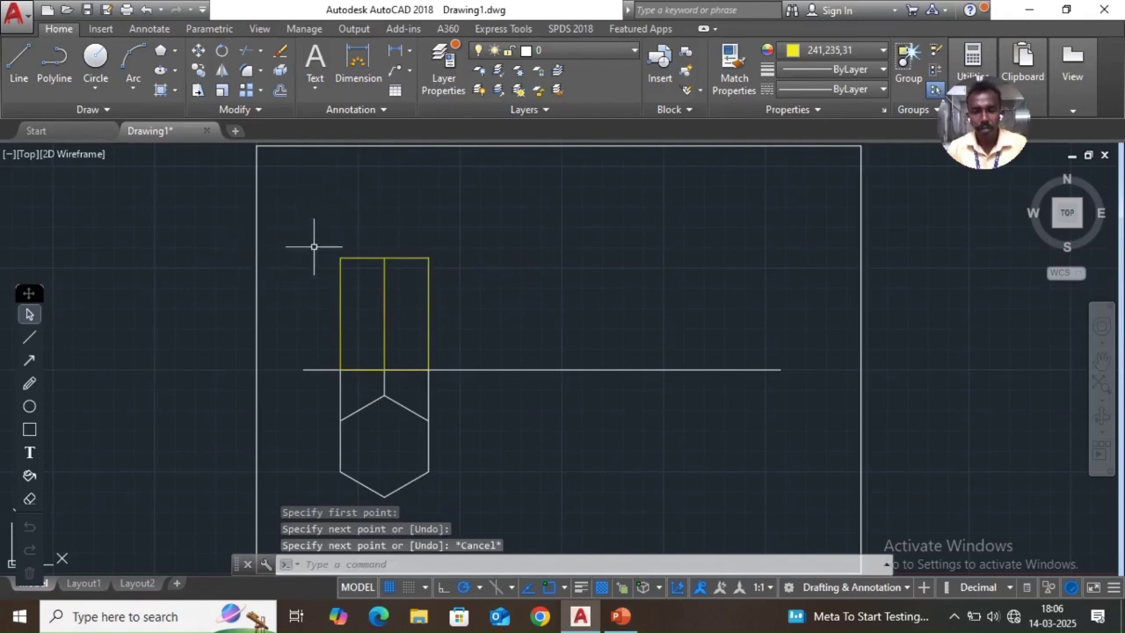
Copy the yellow front view to the right along the horizontal line, using its lower-right corner as the base point
{"action": "left_click", "coordinate": [199, 71]}
{"action": "left_click", "coordinate": [321, 245]}
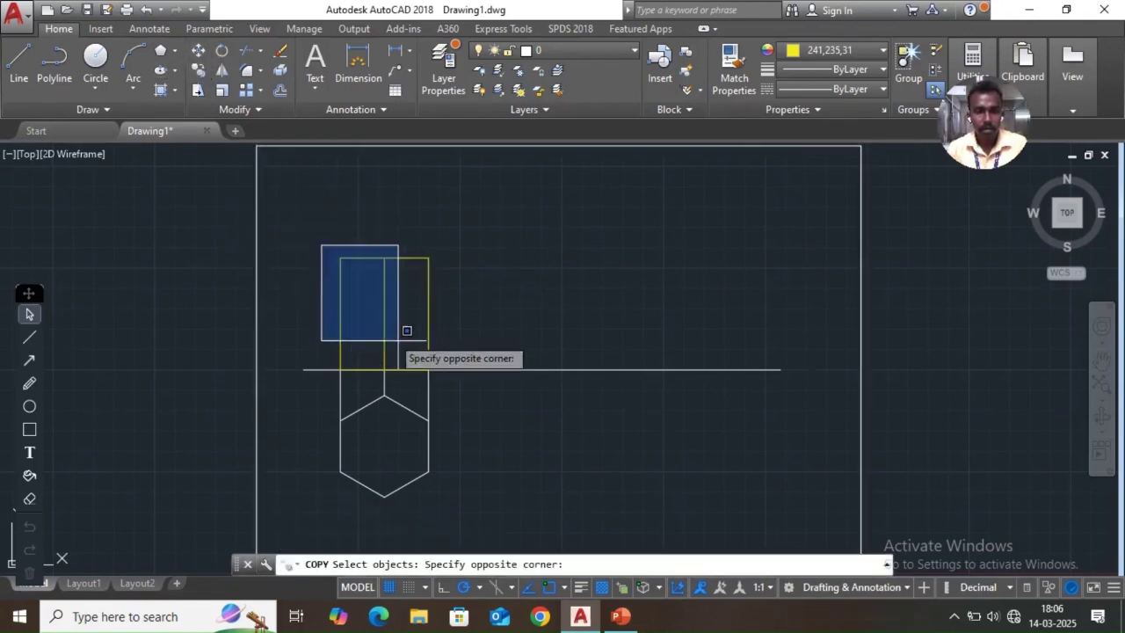
{"action": "left_click", "coordinate": [437, 382]}
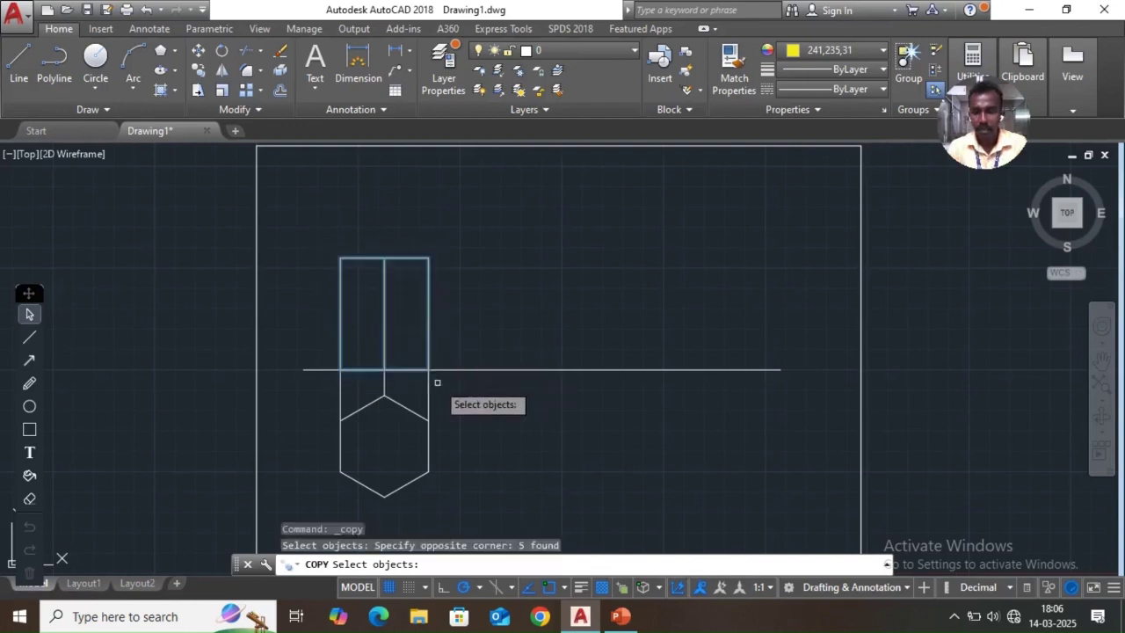
{"action": "key", "text": "Return"}
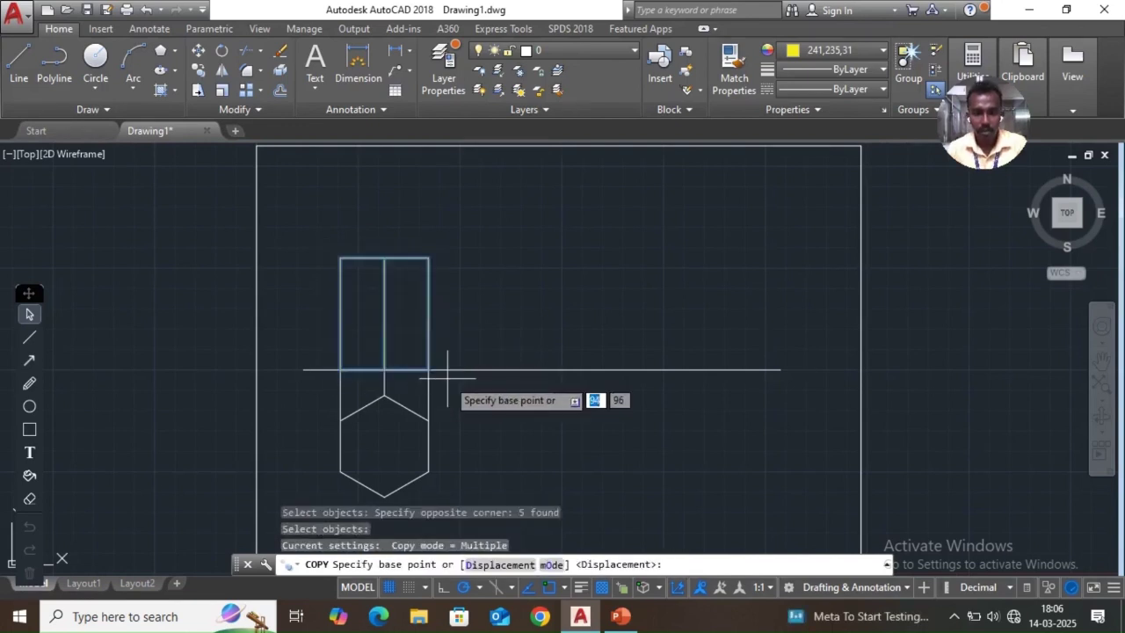
{"action": "left_click", "coordinate": [427, 369]}
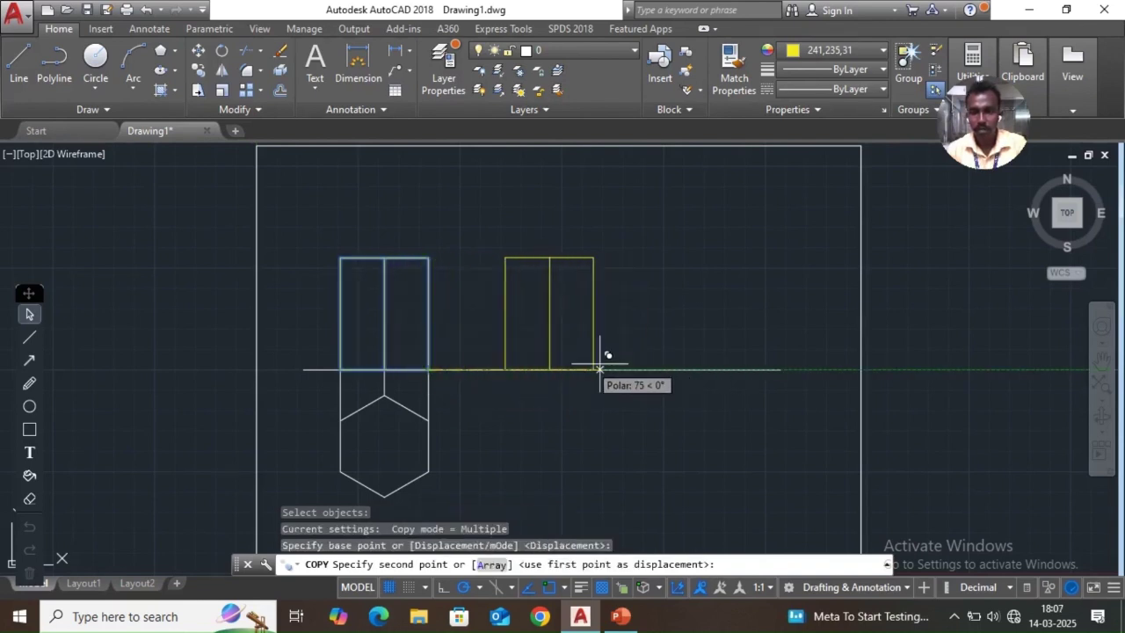
{"action": "left_click", "coordinate": [625, 370]}
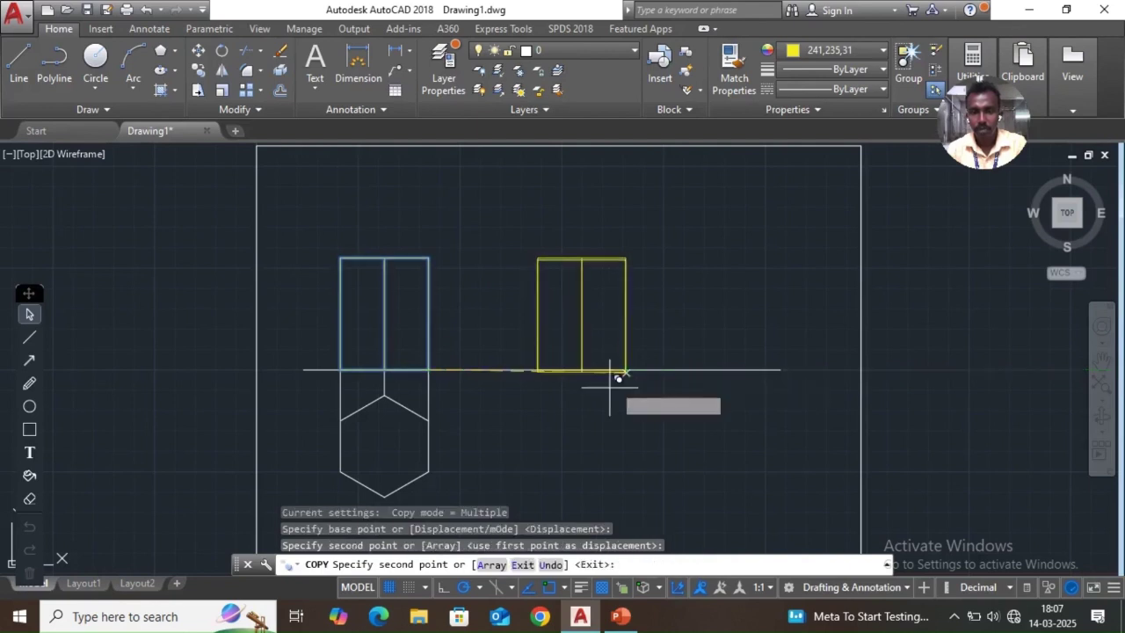
{"action": "key", "text": "Escape"}
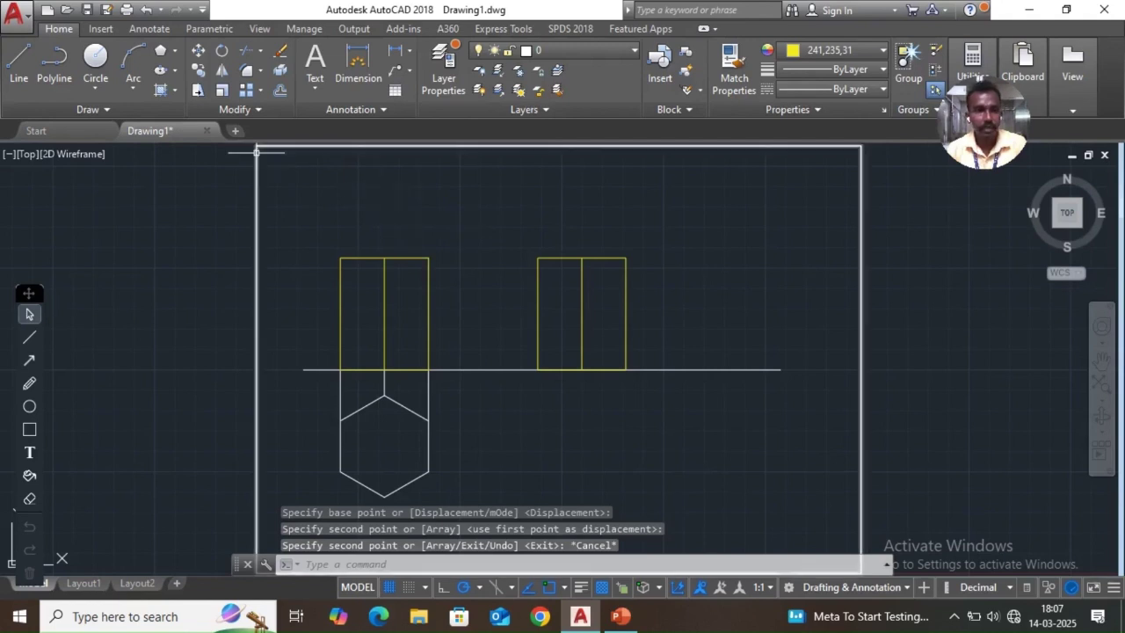
Rotate the copied front view by -60 degrees about its lower-right corner on the horizontal reference line
{"action": "left_click", "coordinate": [222, 55]}
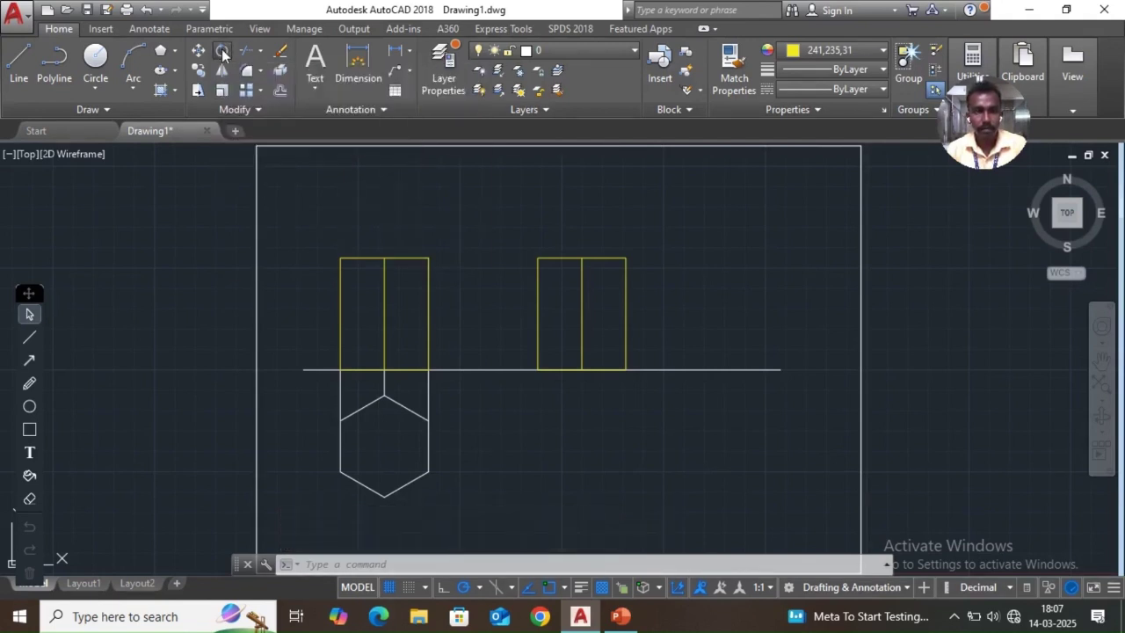
{"action": "left_click", "coordinate": [516, 235]}
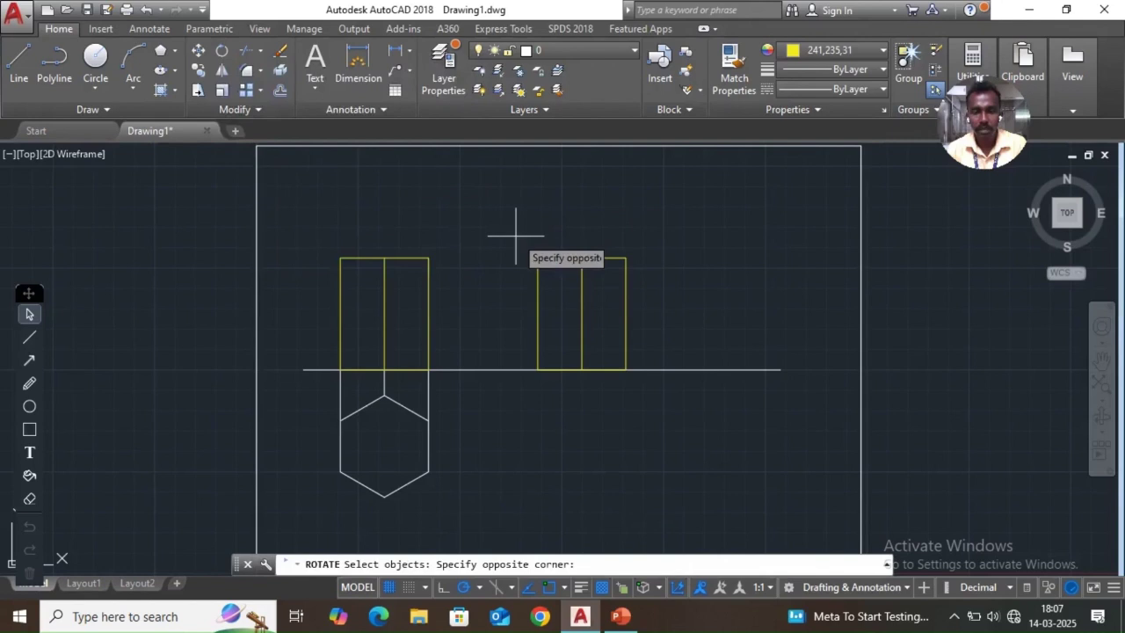
{"action": "left_click", "coordinate": [650, 396]}
{"action": "key", "text": "Return"}
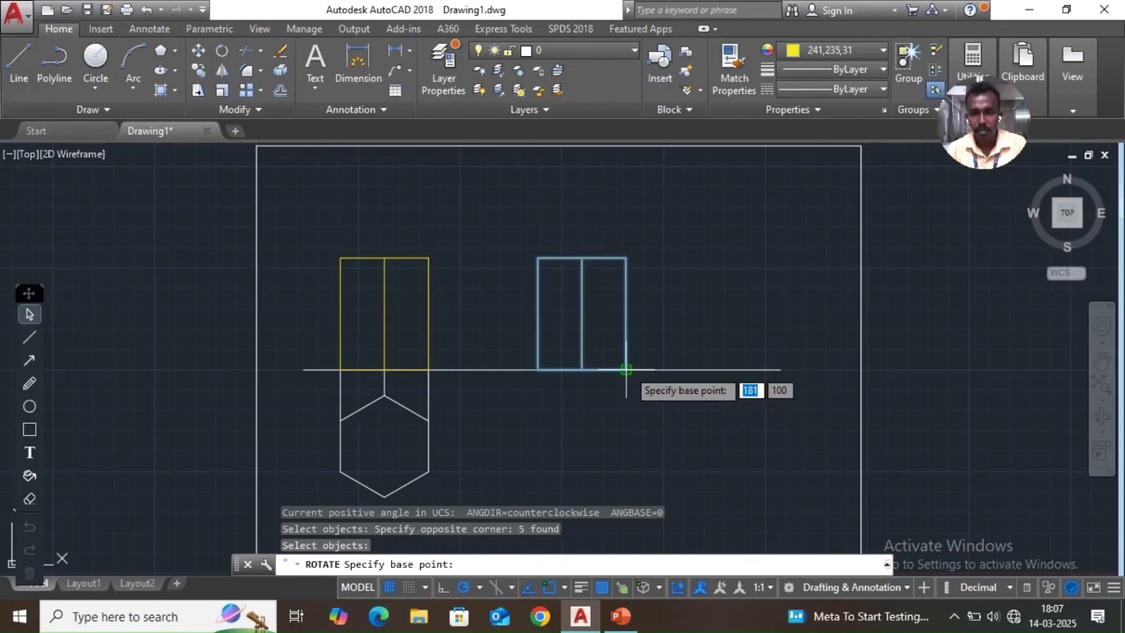
{"action": "left_click", "coordinate": [626, 369]}
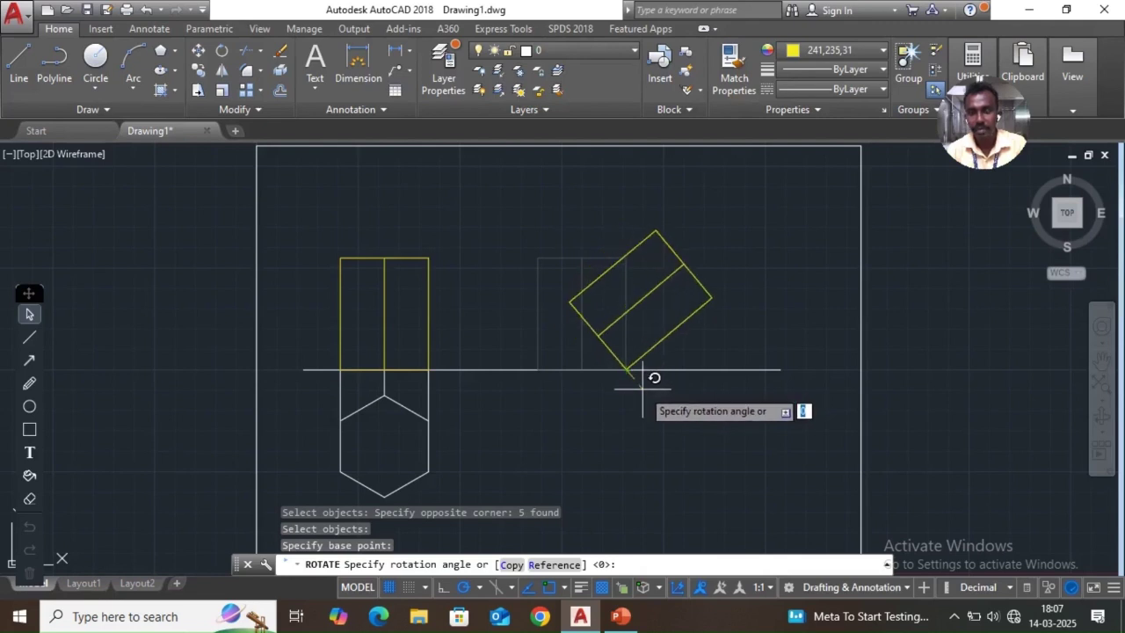
{"action": "type", "text": "60"}
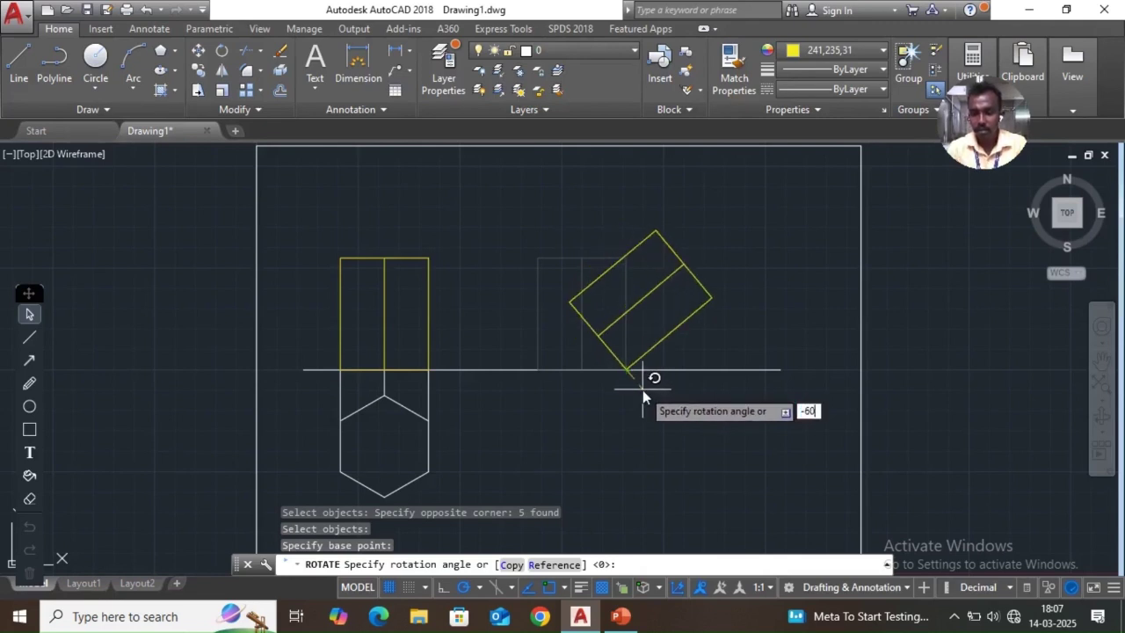
{"action": "key", "text": "Return"}
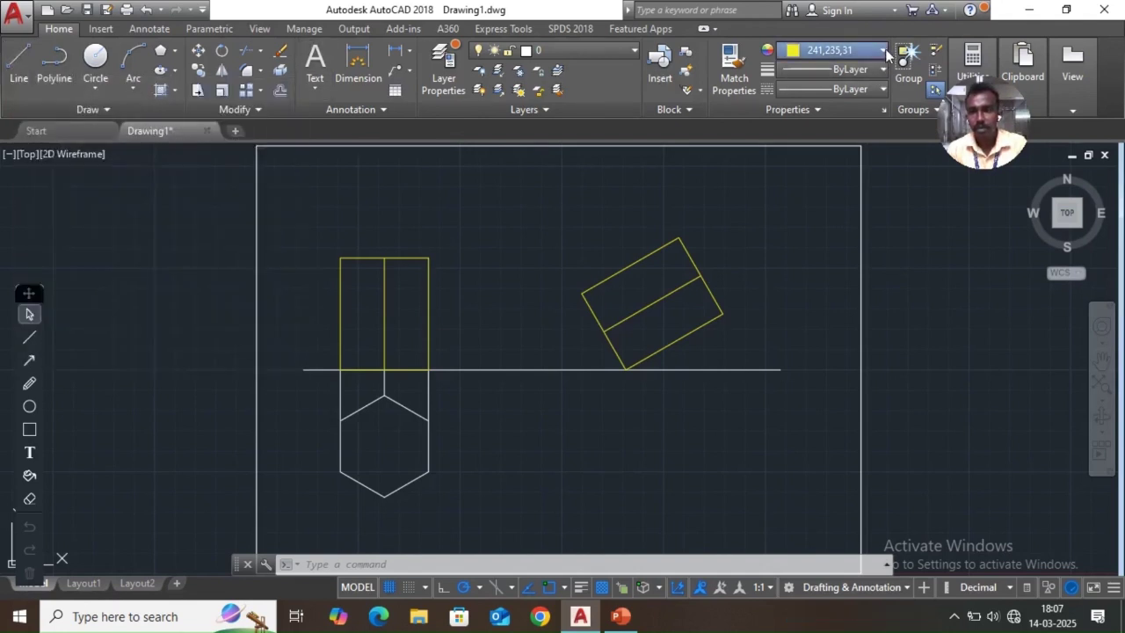
Set the drawing colour to ByLayer and draw horizontal projection lines rightward beneath the rotated view from the hexagon's top and upper-left vertices
{"action": "left_click", "coordinate": [839, 51]}
{"action": "left_click", "coordinate": [806, 71]}
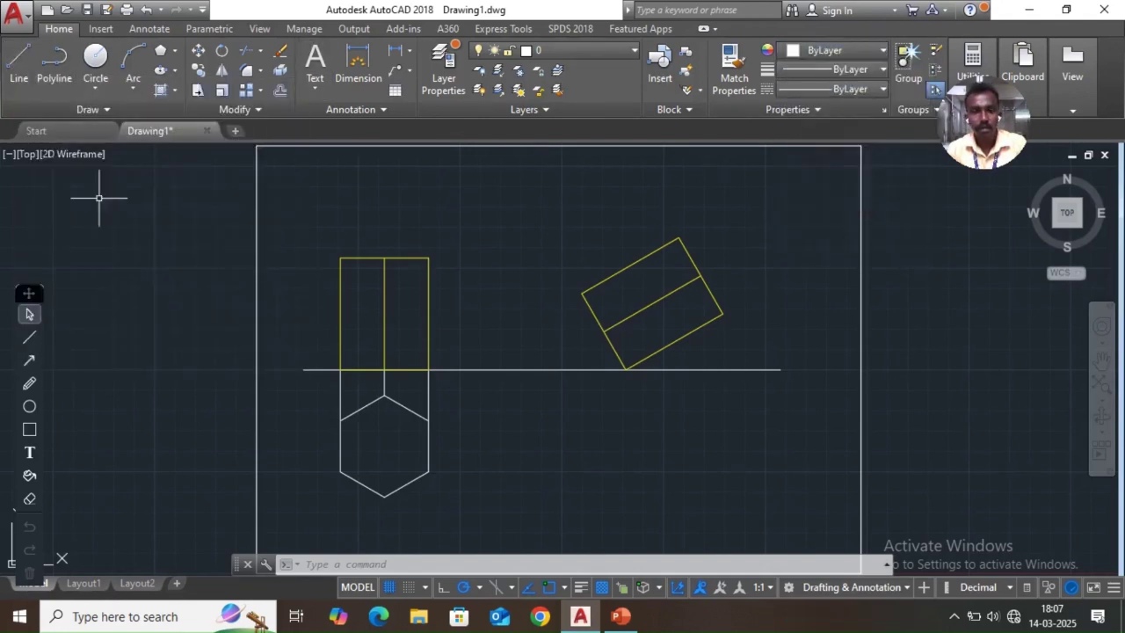
{"action": "left_click", "coordinate": [18, 66]}
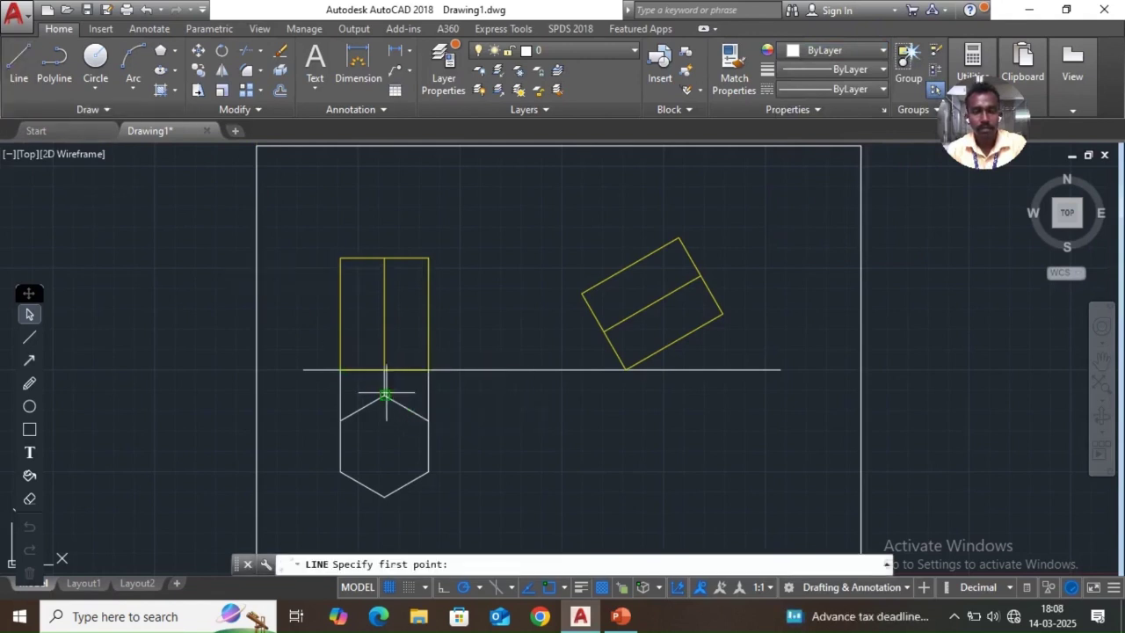
{"action": "left_click", "coordinate": [384, 395]}
{"action": "left_click", "coordinate": [737, 394]}
{"action": "key", "text": "Return"}
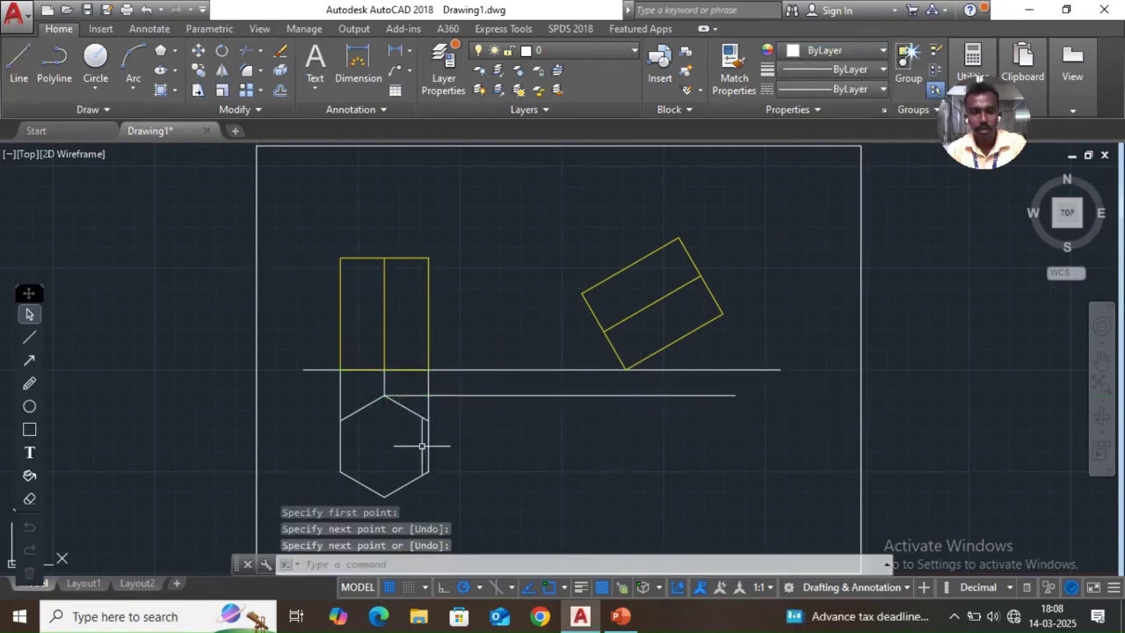
{"action": "key", "text": "Return"}
{"action": "left_click", "coordinate": [340, 420]}
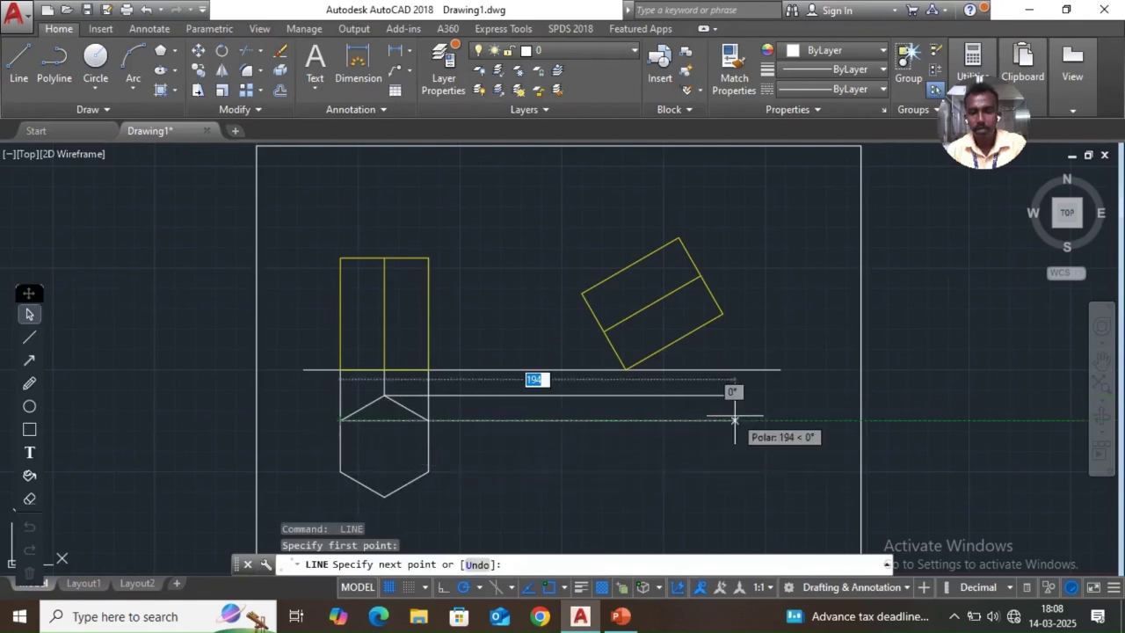
{"action": "left_click", "coordinate": [735, 420]}
{"action": "key", "text": "Return"}
Draw horizontal projection lines rightward from the hexagon's lower-left and bottom vertices, ending just past the rotated view
{"action": "key", "text": "Return"}
{"action": "left_click", "coordinate": [340, 471]}
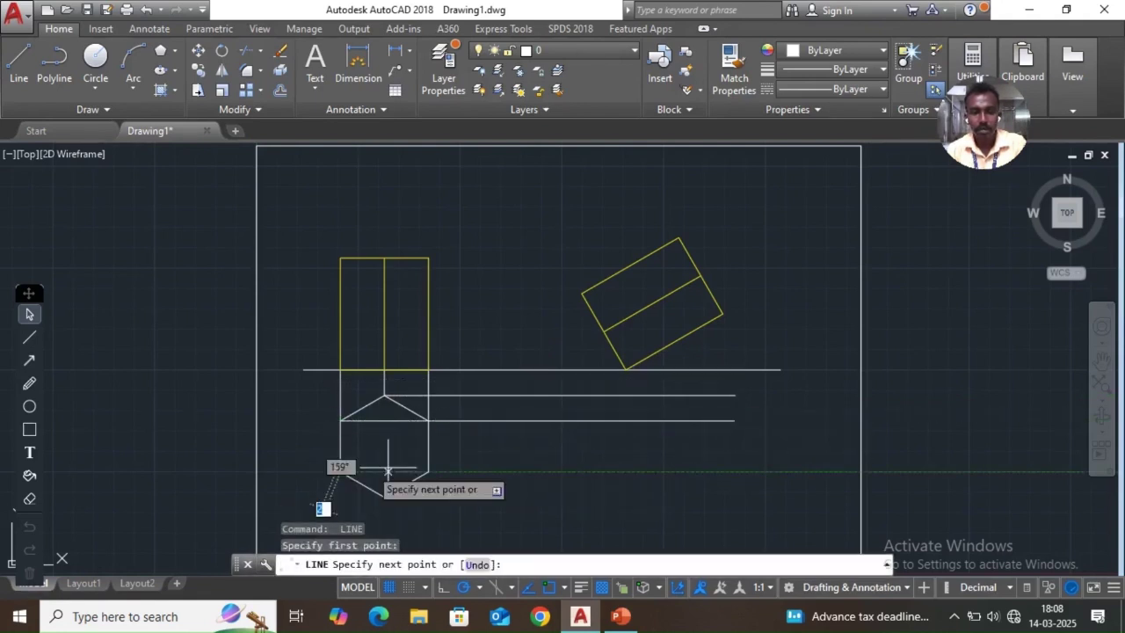
{"action": "left_click", "coordinate": [747, 471]}
{"action": "key", "text": "Return"}
{"action": "key", "text": "Return"}
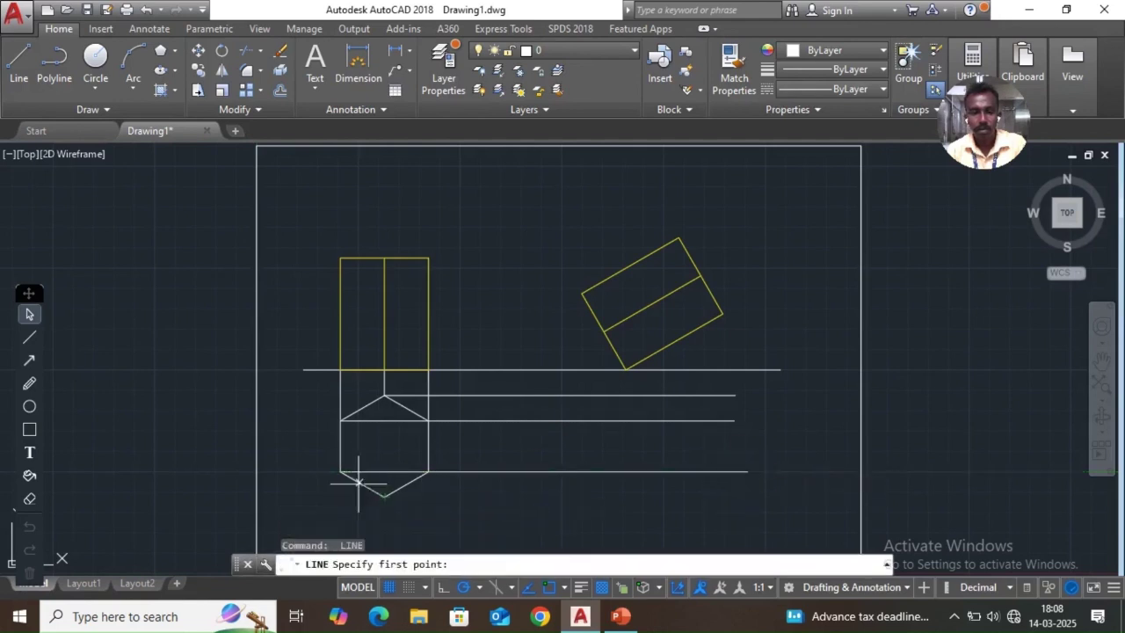
{"action": "left_click", "coordinate": [384, 497]}
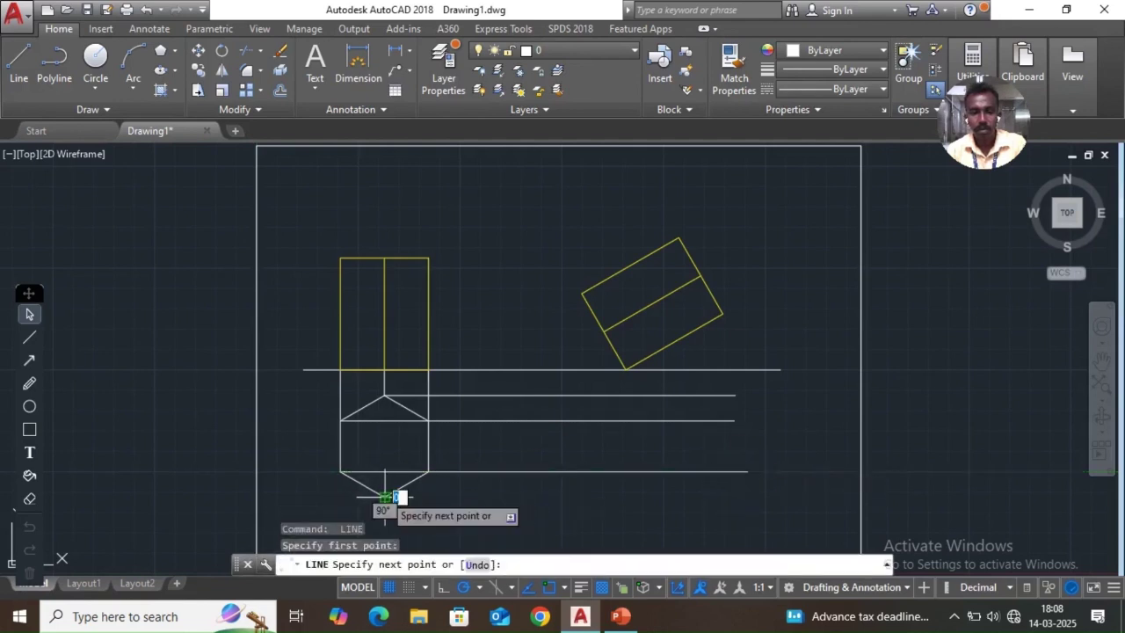
{"action": "left_click", "coordinate": [747, 498]}
{"action": "key", "text": "Return"}
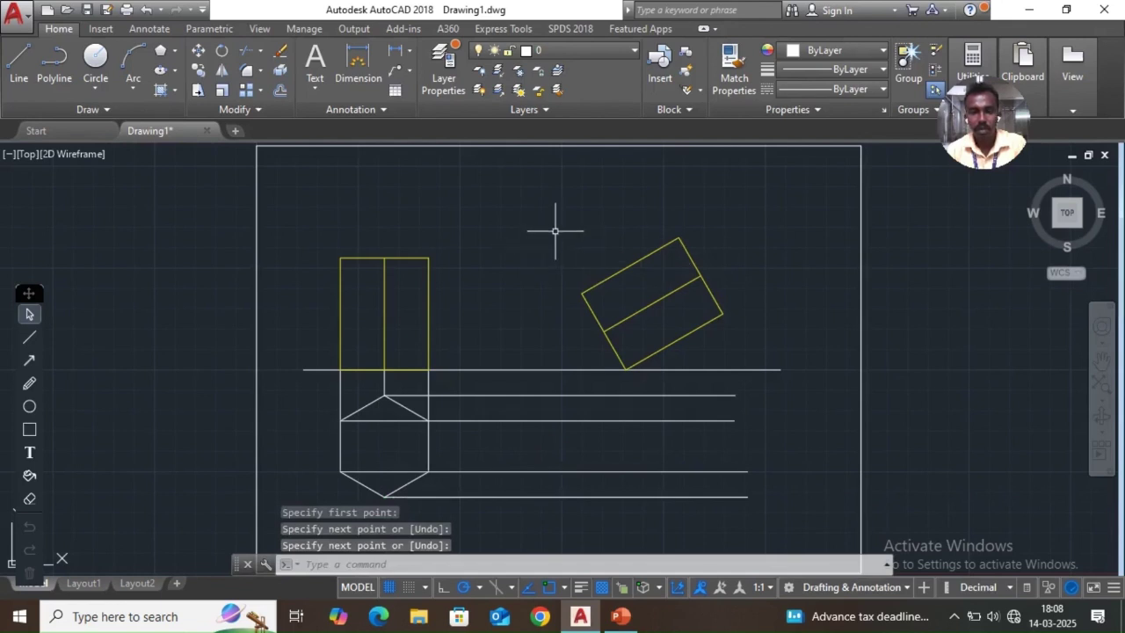
Draw vertical projection lines from the three points on the rotated view's left base edge down past the lowest horizontal projector
{"action": "key", "text": "Return"}
{"action": "left_click", "coordinate": [582, 293]}
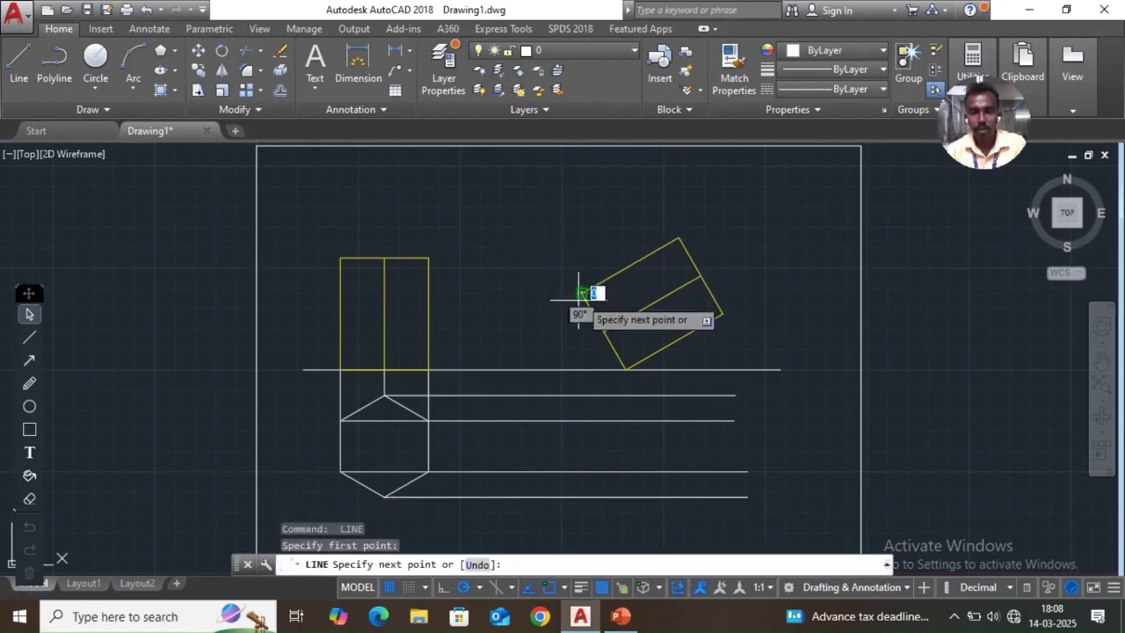
{"action": "left_click", "coordinate": [582, 522]}
{"action": "key", "text": "Return"}
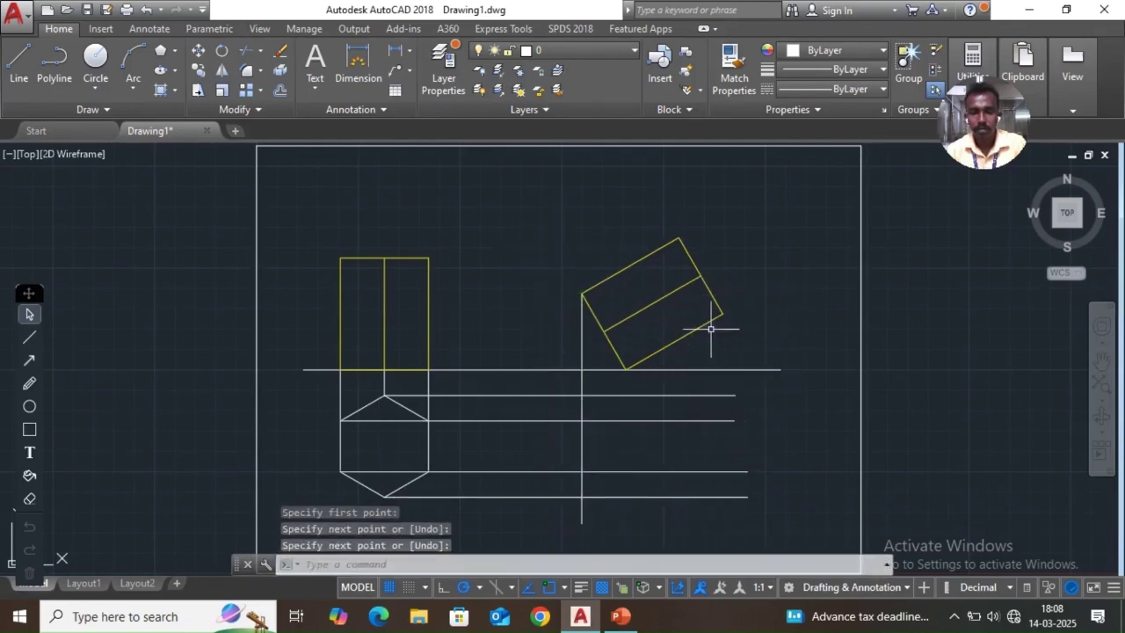
{"action": "key", "text": "Return"}
{"action": "left_click", "coordinate": [605, 331]}
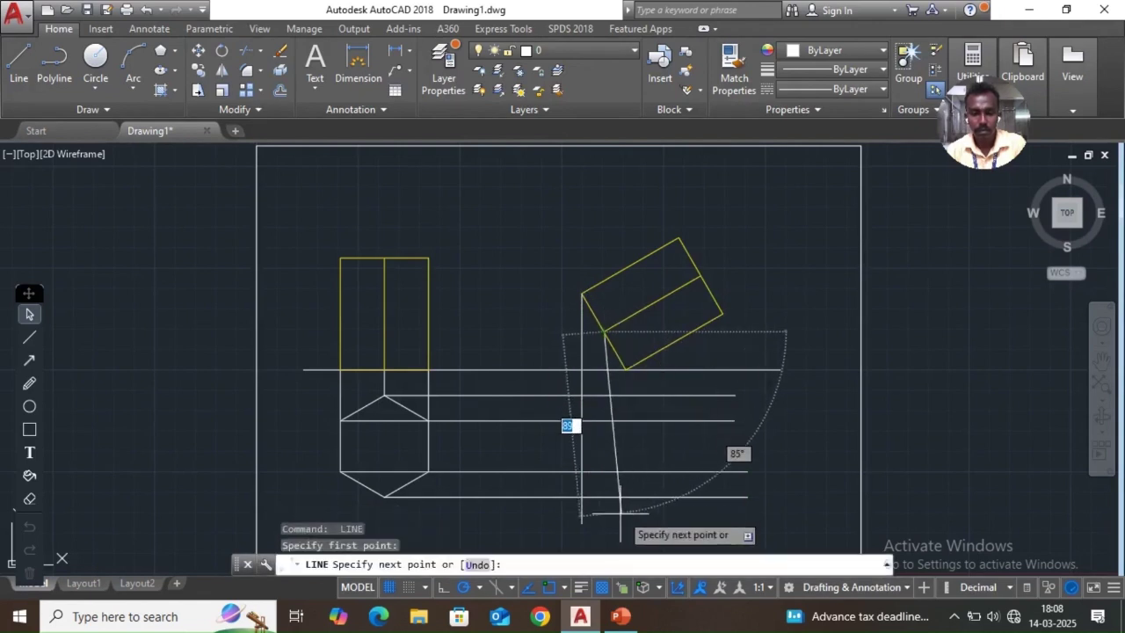
{"action": "left_click", "coordinate": [603, 519]}
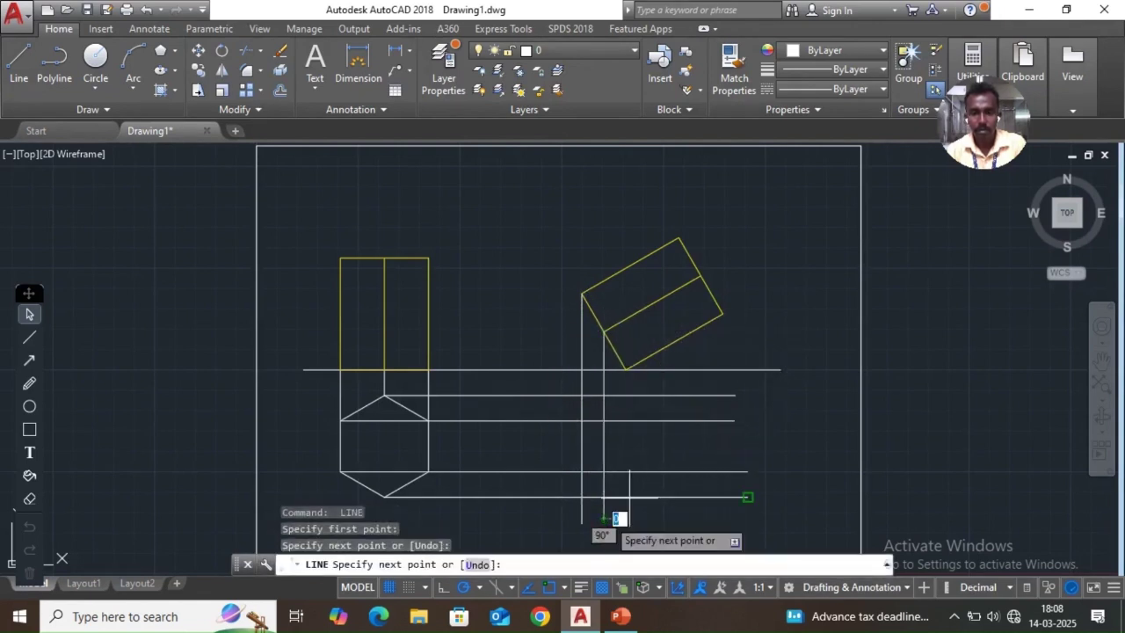
{"action": "key", "text": "Return"}
{"action": "key", "text": "Return"}
{"action": "left_click", "coordinate": [626, 369]}
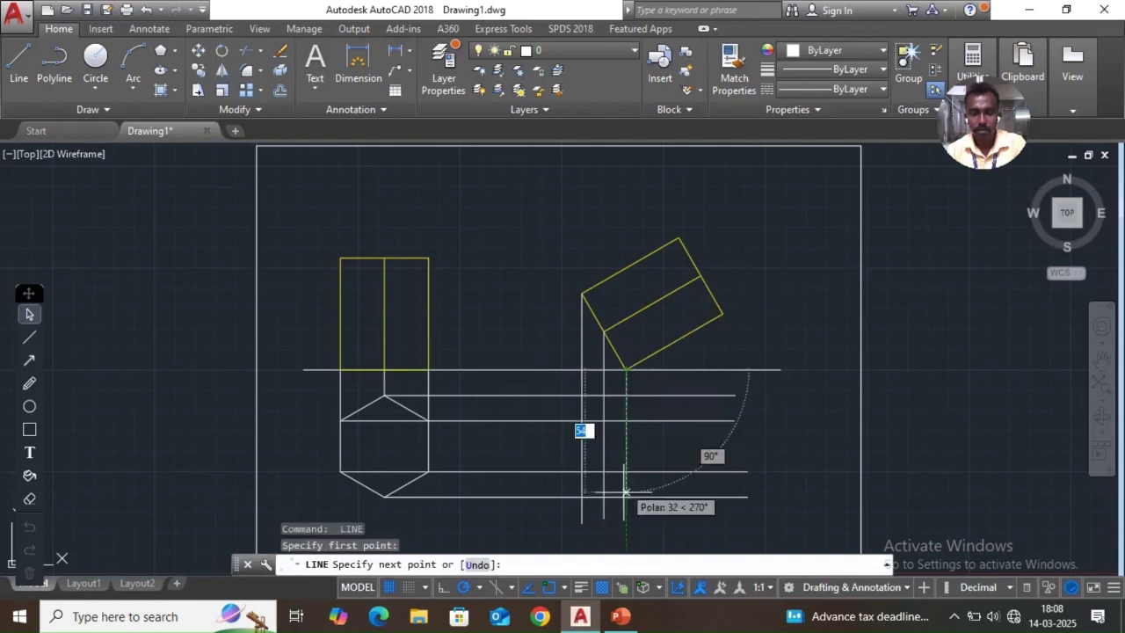
{"action": "left_click", "coordinate": [625, 525]}
{"action": "key", "text": "Return"}
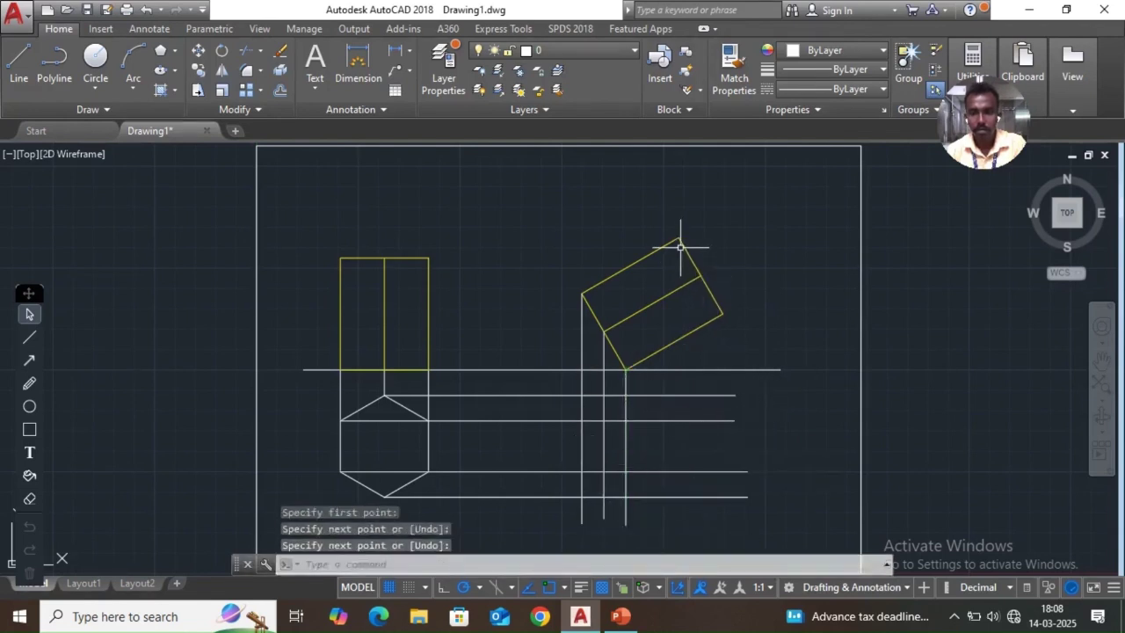
Draw vertical projection lines from the three points on the rotated view's right end edge down past the lowest horizontal projector
{"action": "key", "text": "Return"}
{"action": "left_click", "coordinate": [678, 242]}
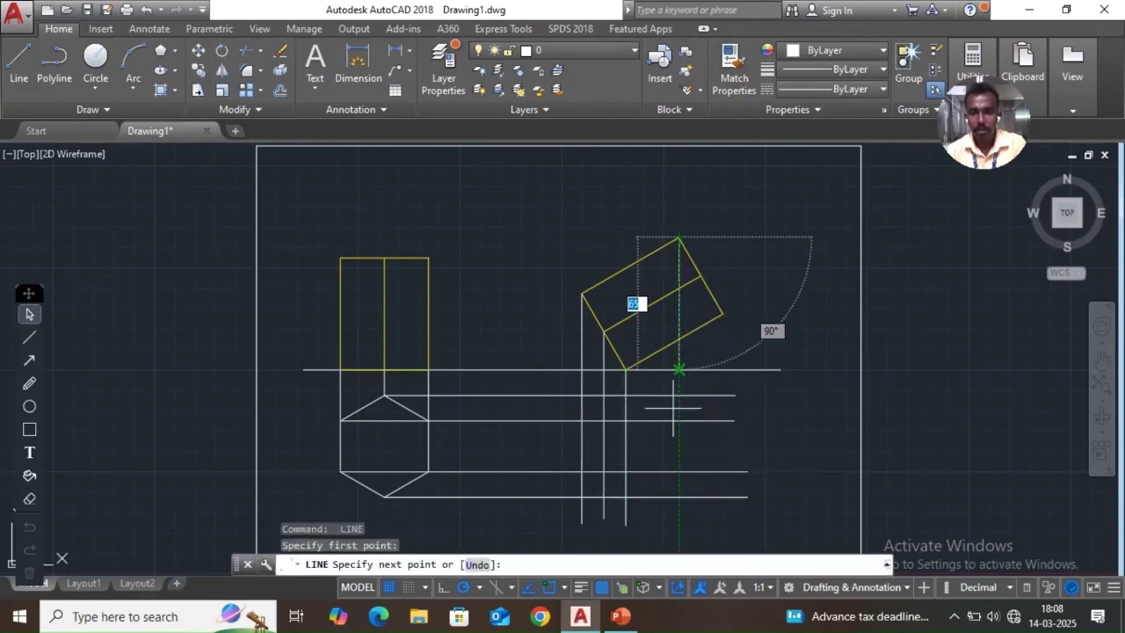
{"action": "left_click", "coordinate": [677, 519]}
{"action": "key", "text": "Return"}
{"action": "key", "text": "Return"}
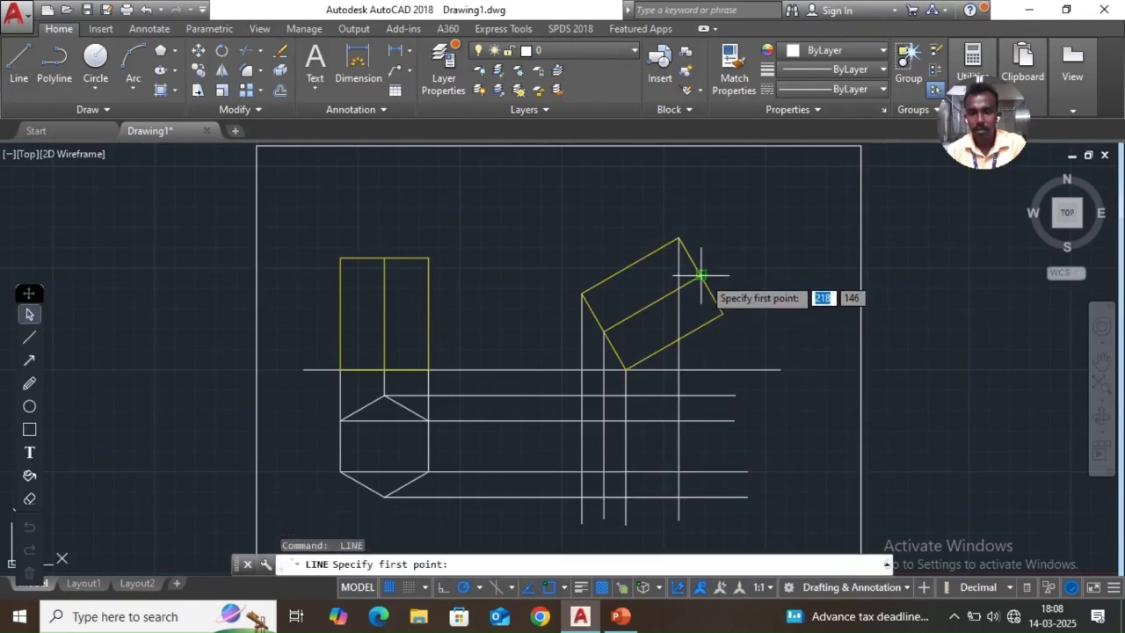
{"action": "left_click", "coordinate": [700, 275]}
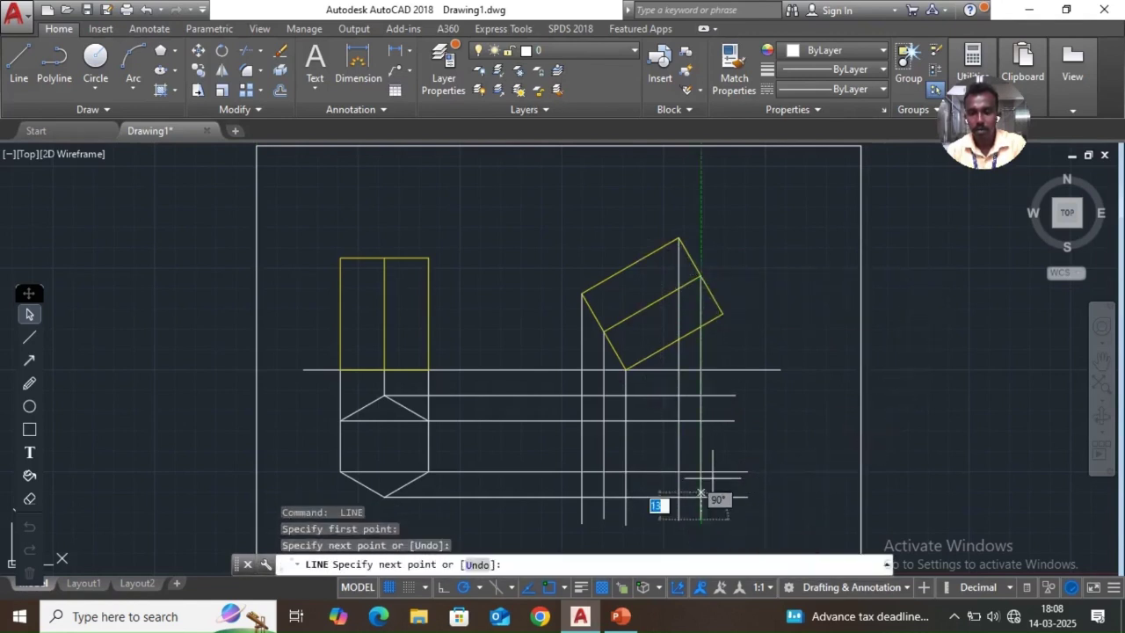
{"action": "left_click", "coordinate": [700, 518]}
{"action": "key", "text": "Return"}
{"action": "key", "text": "Return"}
{"action": "left_click", "coordinate": [722, 312]}
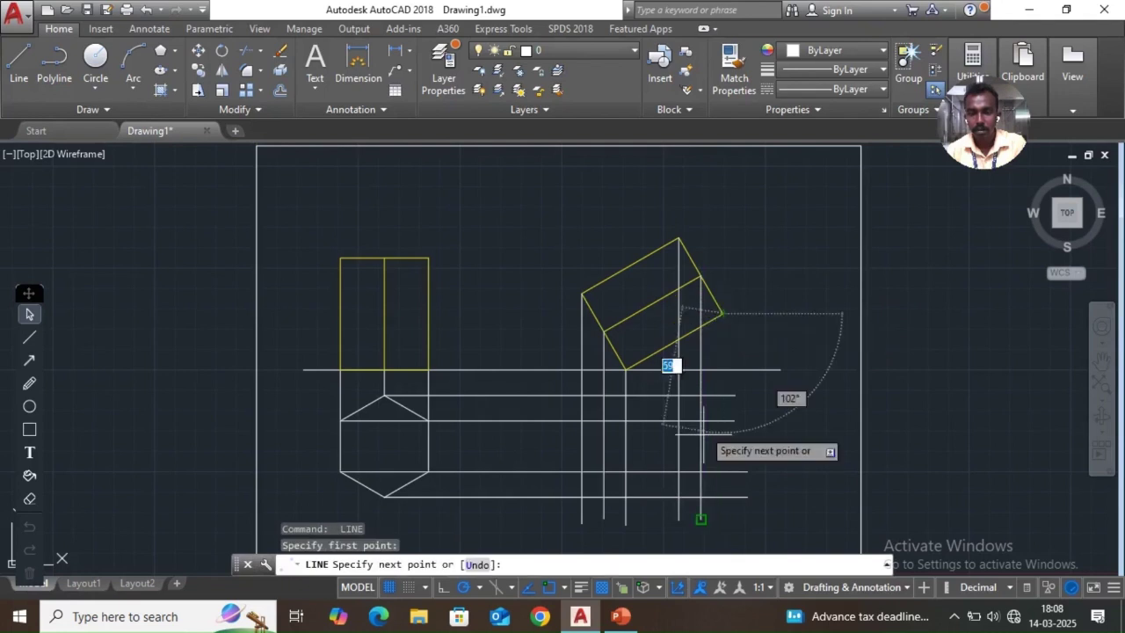
{"action": "left_click", "coordinate": [722, 512]}
{"action": "key", "text": "Return"}
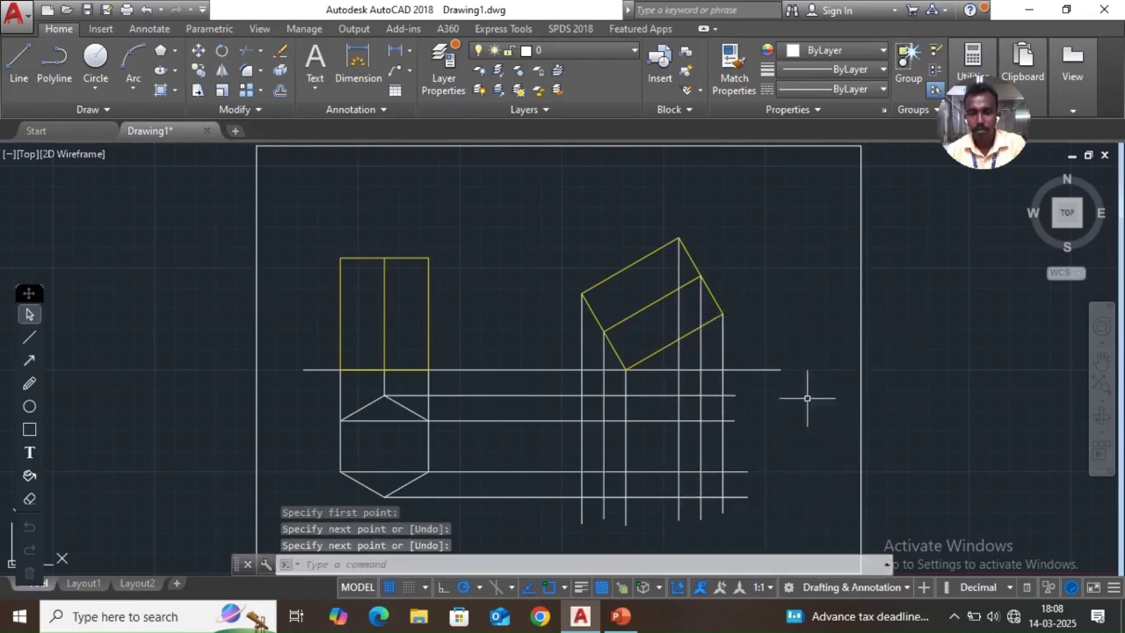
Set the drawing colour to yellow 241,235,31 and draw the two upper edges of the new top view's left hexagon through the projector intersections
{"action": "scroll", "coordinate": [694, 517], "scroll_direction": "down", "scroll_amount": 1}
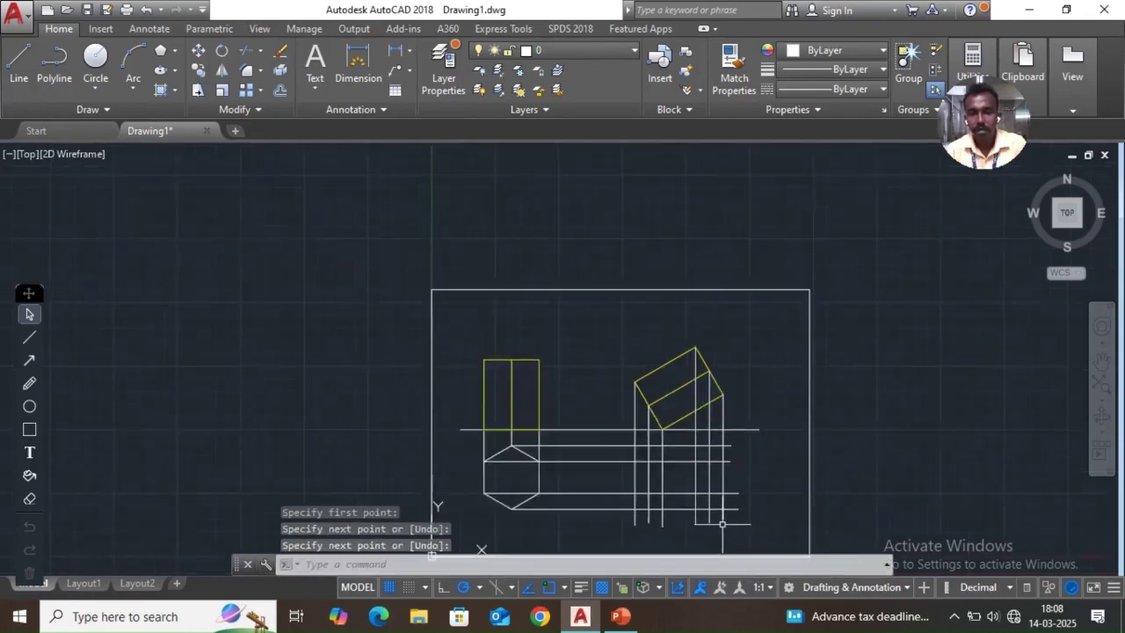
{"action": "scroll", "coordinate": [690, 514], "scroll_direction": "up", "scroll_amount": 2}
{"action": "scroll", "coordinate": [690, 514], "scroll_direction": "down", "scroll_amount": 1}
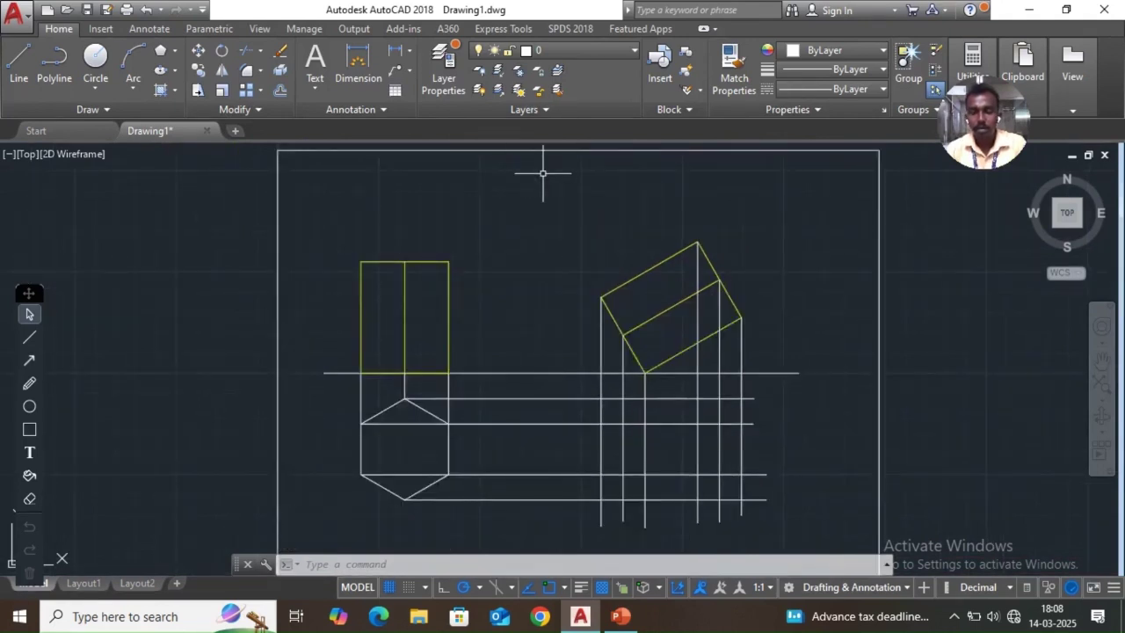
{"action": "left_click", "coordinate": [882, 52]}
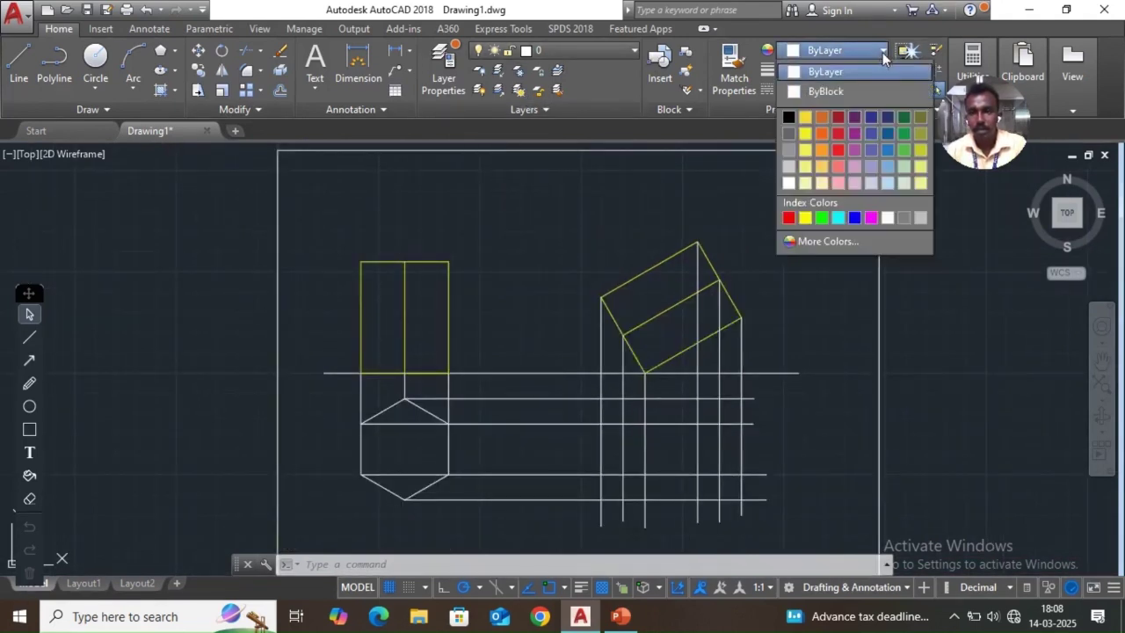
{"action": "left_click", "coordinate": [806, 132]}
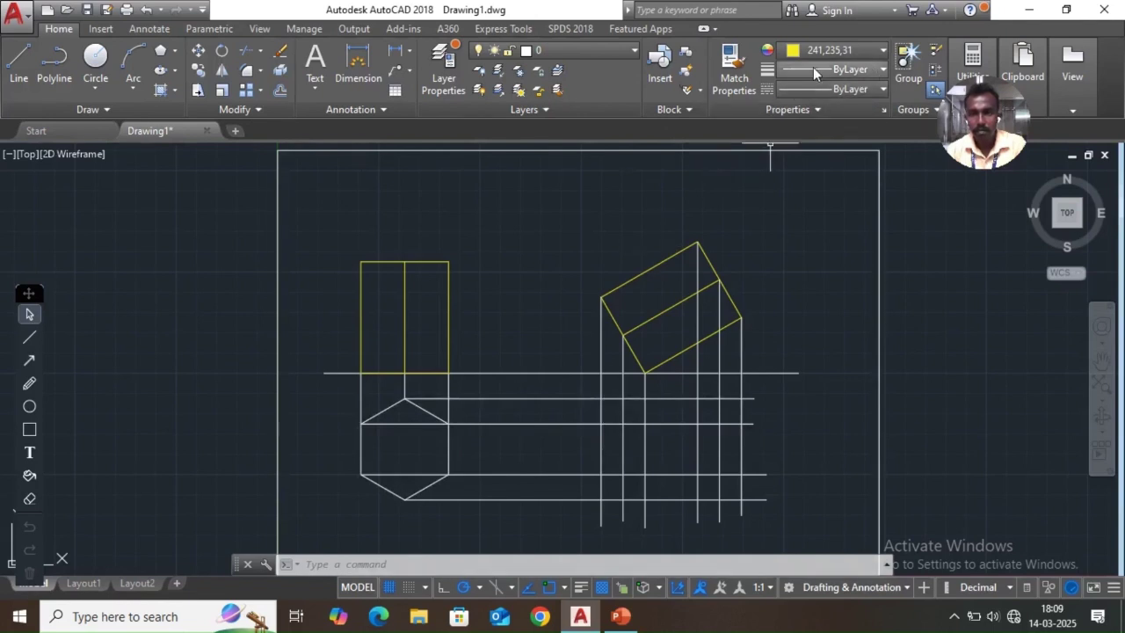
{"action": "left_click", "coordinate": [19, 60]}
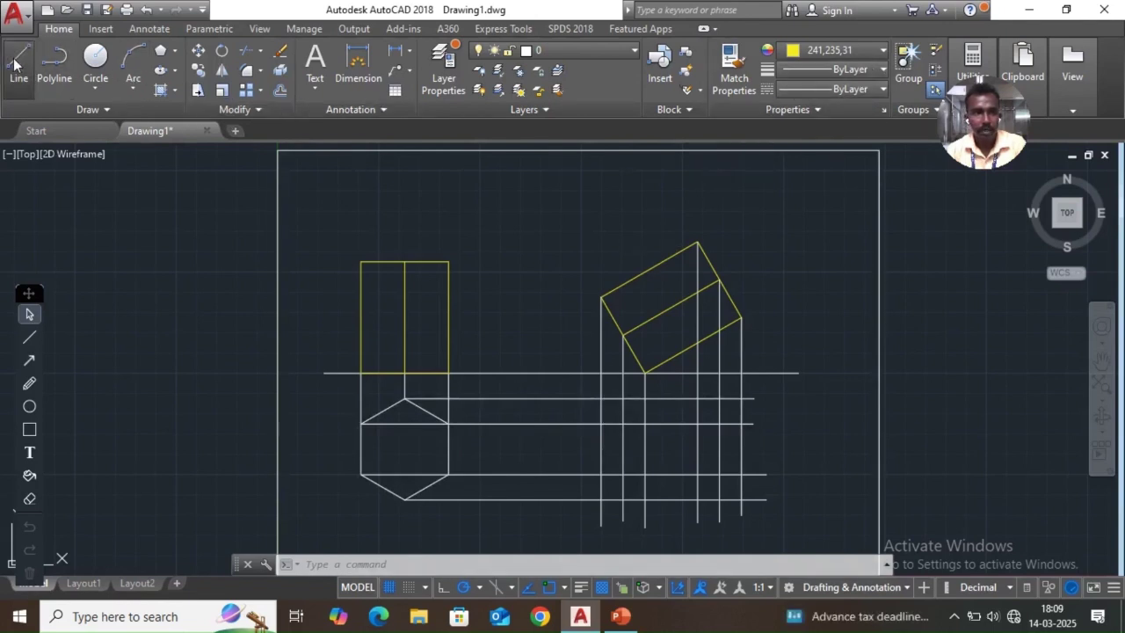
{"action": "left_click", "coordinate": [601, 424]}
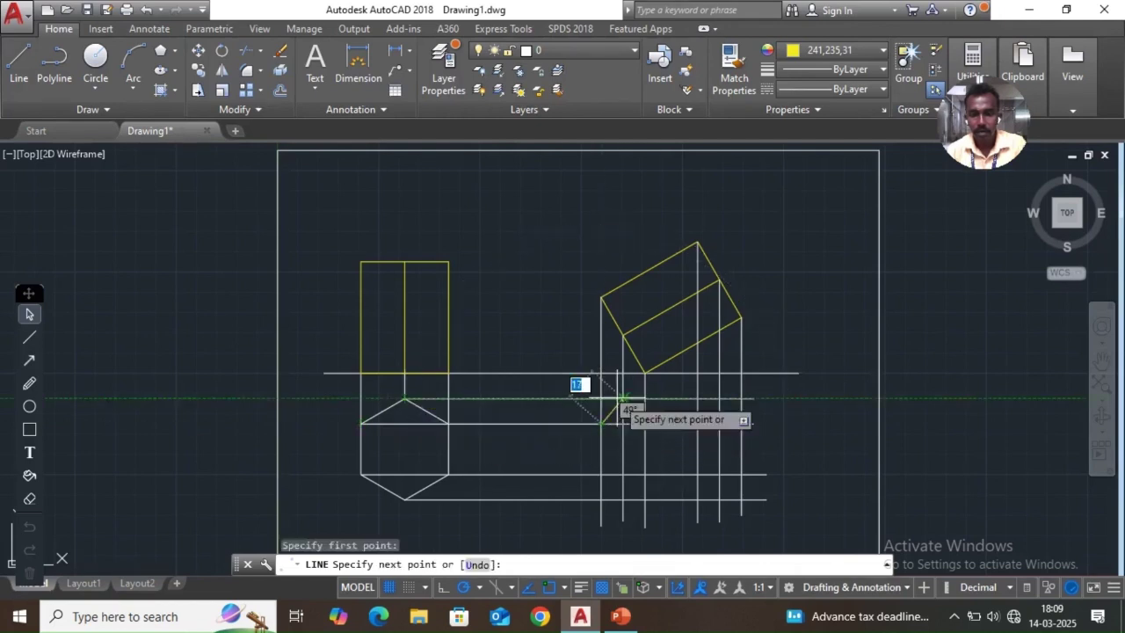
{"action": "left_click", "coordinate": [624, 400]}
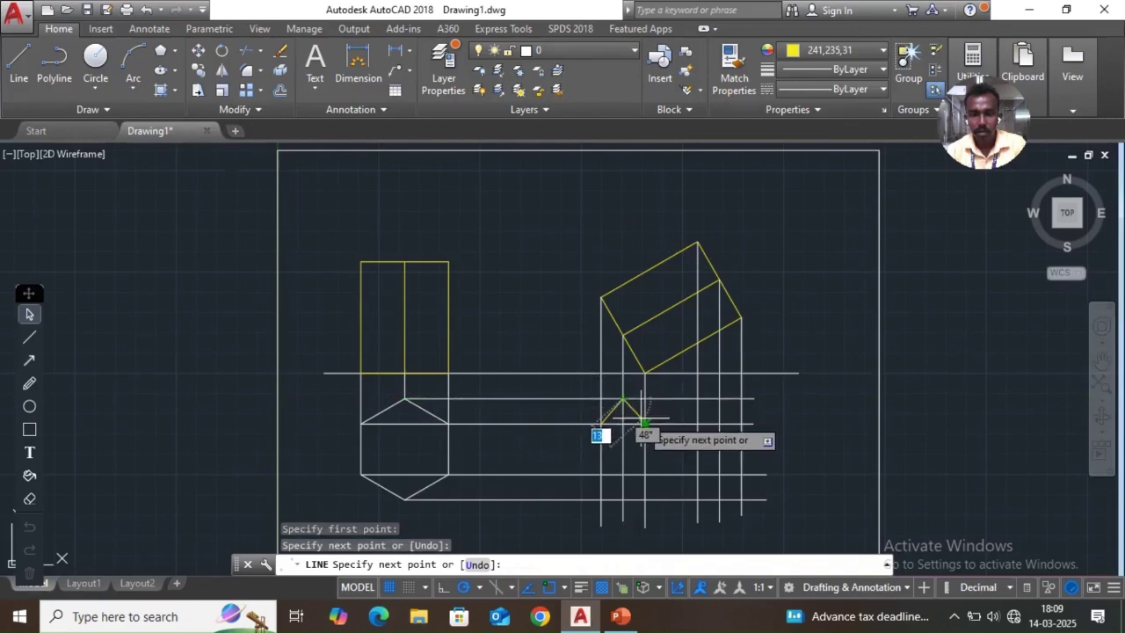
{"action": "left_click", "coordinate": [645, 422]}
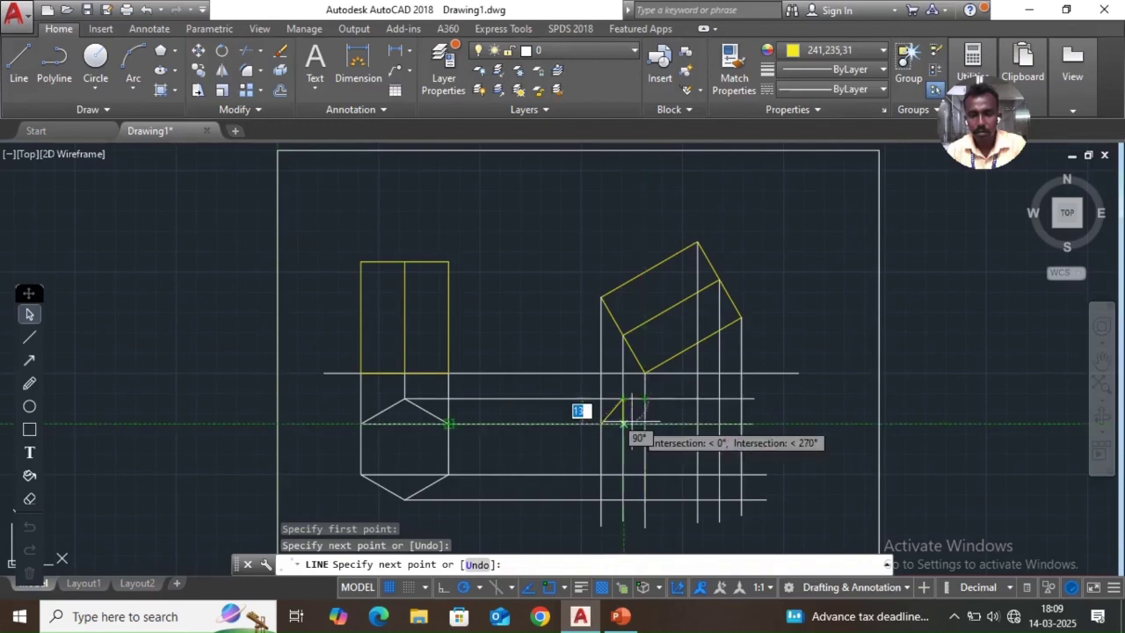
{"action": "left_click", "coordinate": [645, 425]}
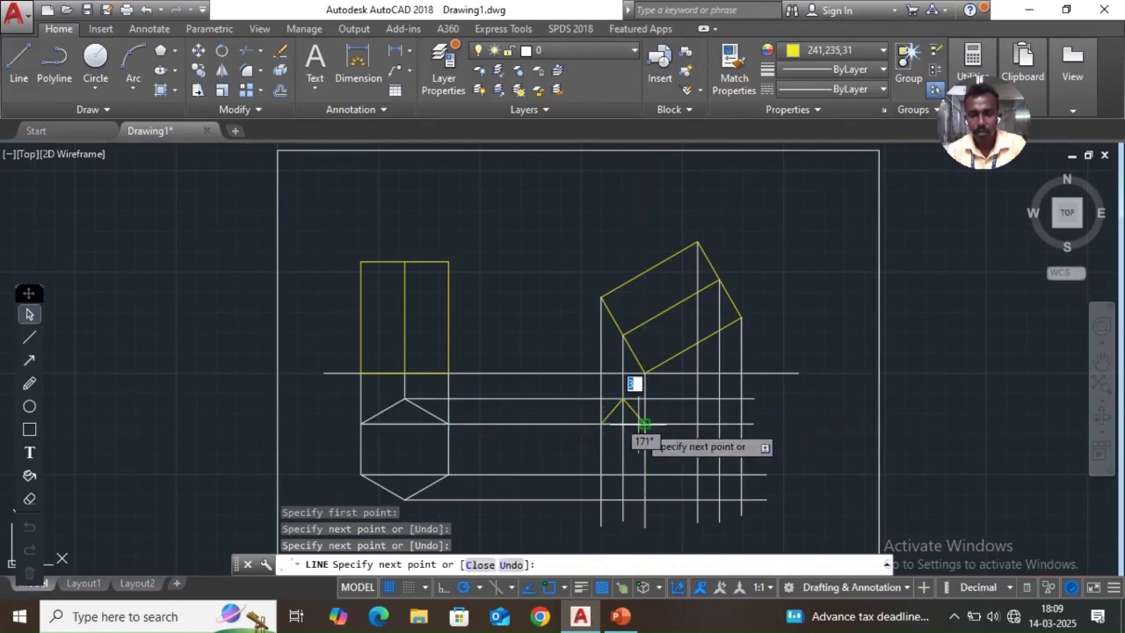
Complete the left hexagon through the lower projector intersections and close it at its upper-left vertex
{"action": "left_click", "coordinate": [645, 475]}
{"action": "left_click", "coordinate": [623, 500]}
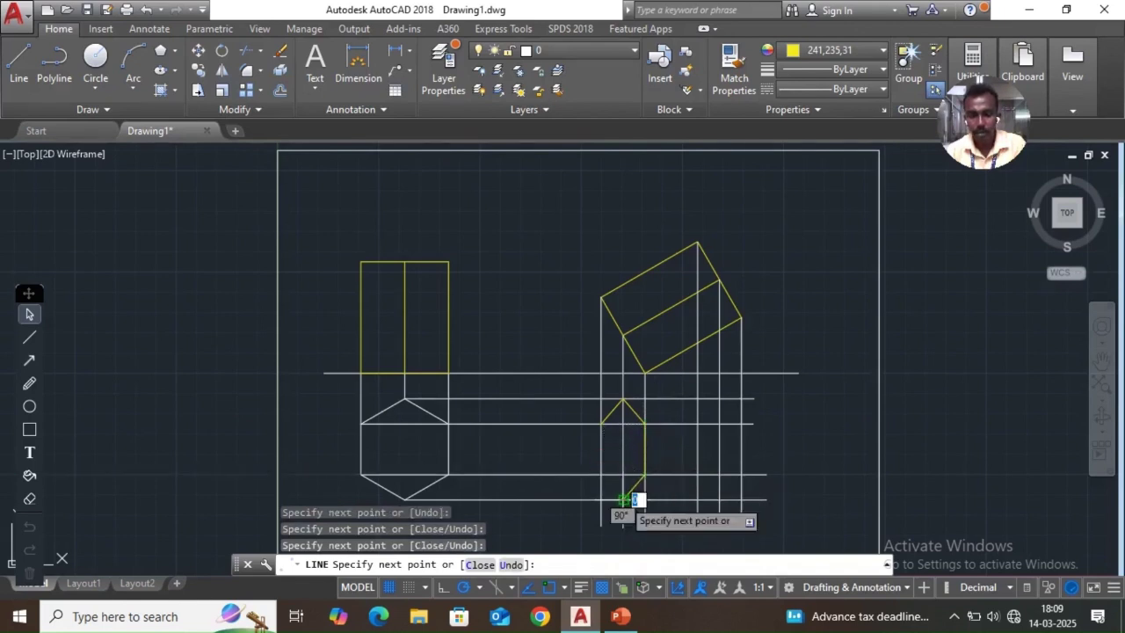
{"action": "left_click", "coordinate": [601, 474]}
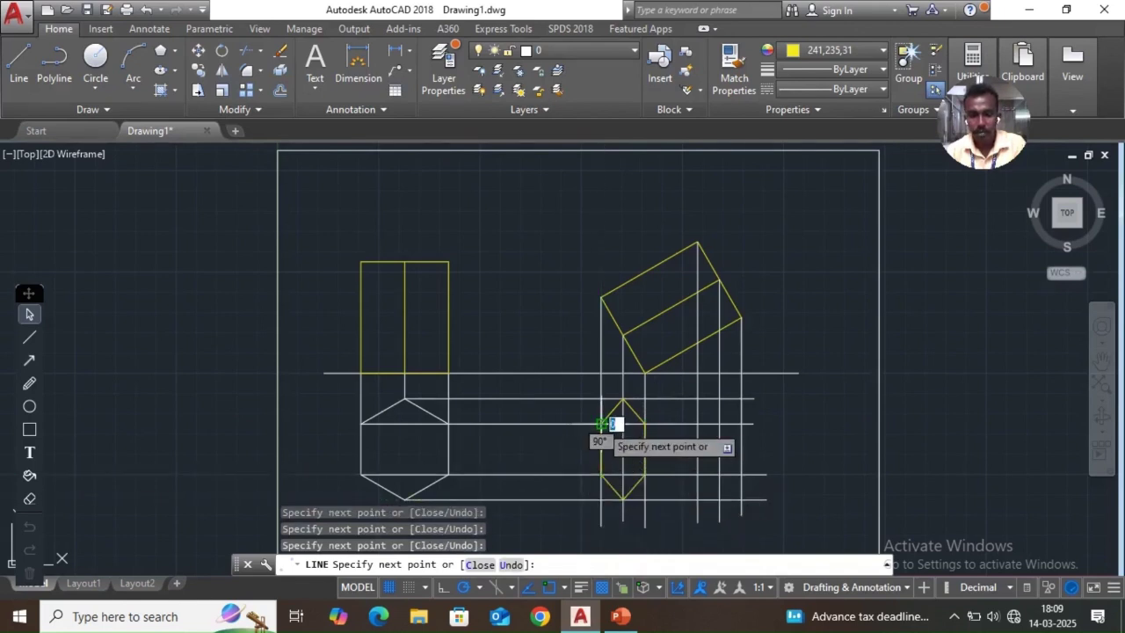
{"action": "left_click", "coordinate": [601, 424]}
{"action": "key", "text": "Return"}
Draw the second hexagon of the new top view through the intersections on the three right-hand vertical projectors
{"action": "key", "text": "Return"}
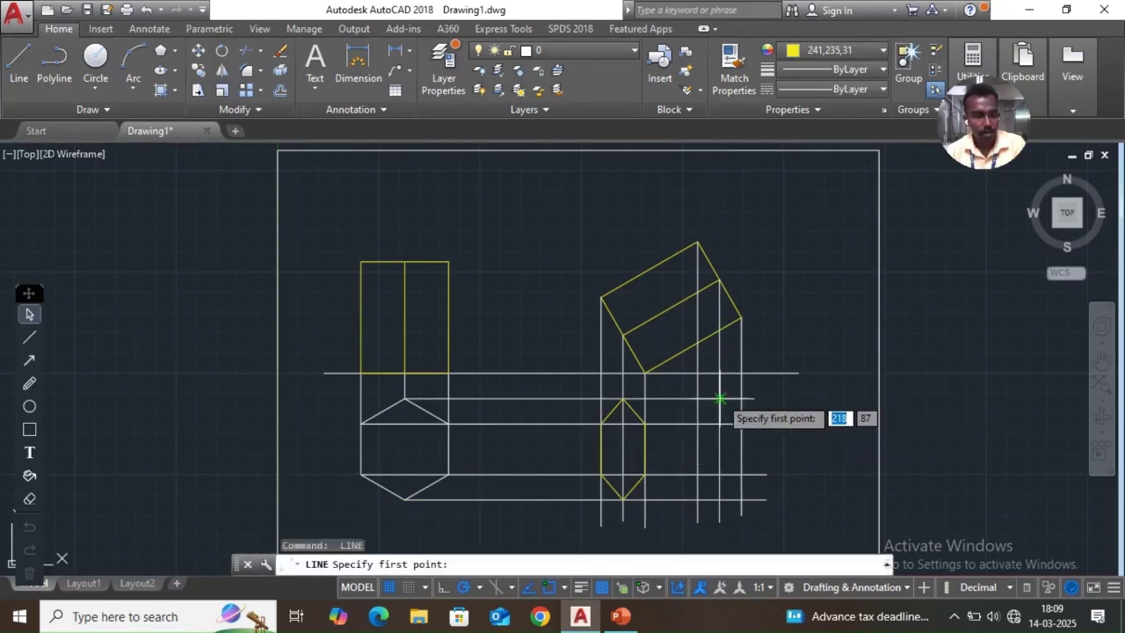
{"action": "left_click", "coordinate": [720, 399]}
{"action": "left_click", "coordinate": [698, 423]}
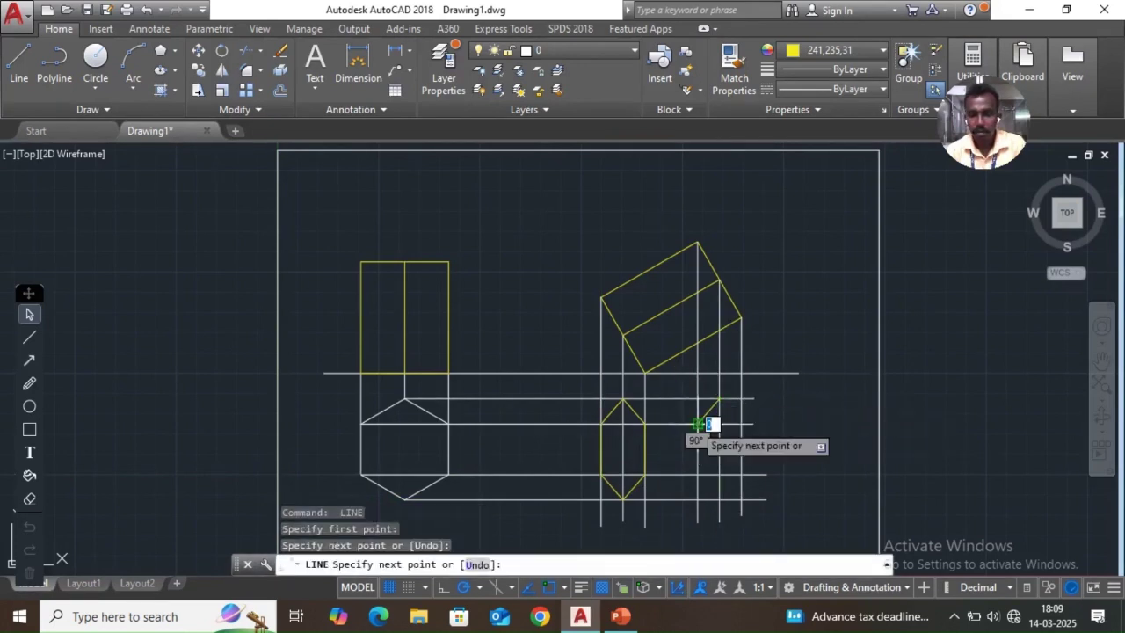
{"action": "left_click", "coordinate": [698, 474]}
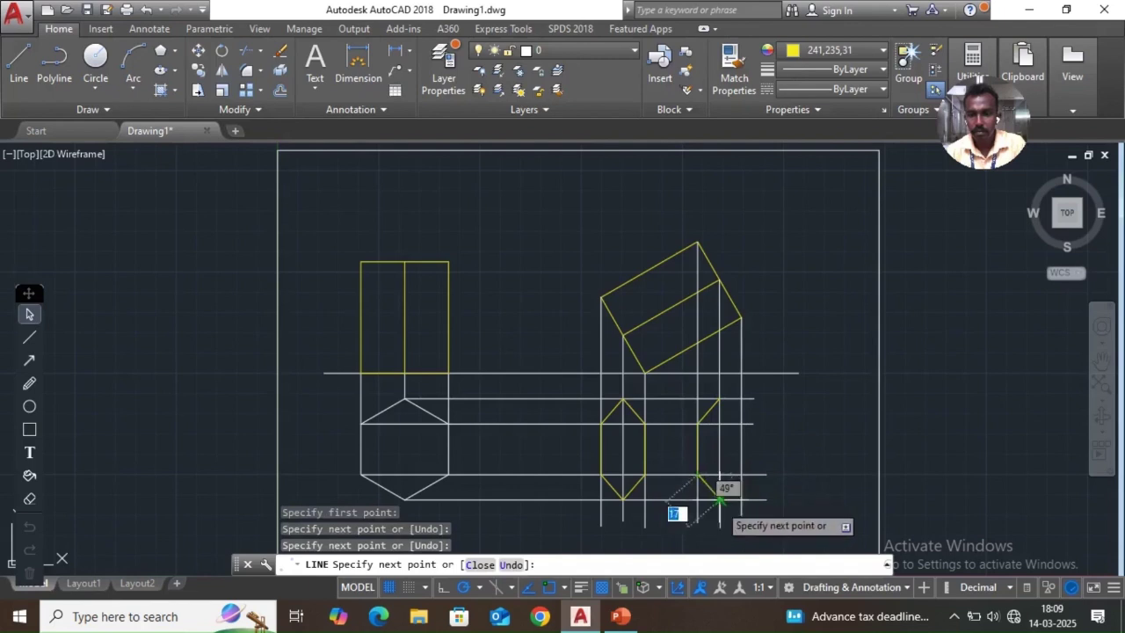
{"action": "left_click", "coordinate": [720, 499]}
{"action": "left_click", "coordinate": [742, 474]}
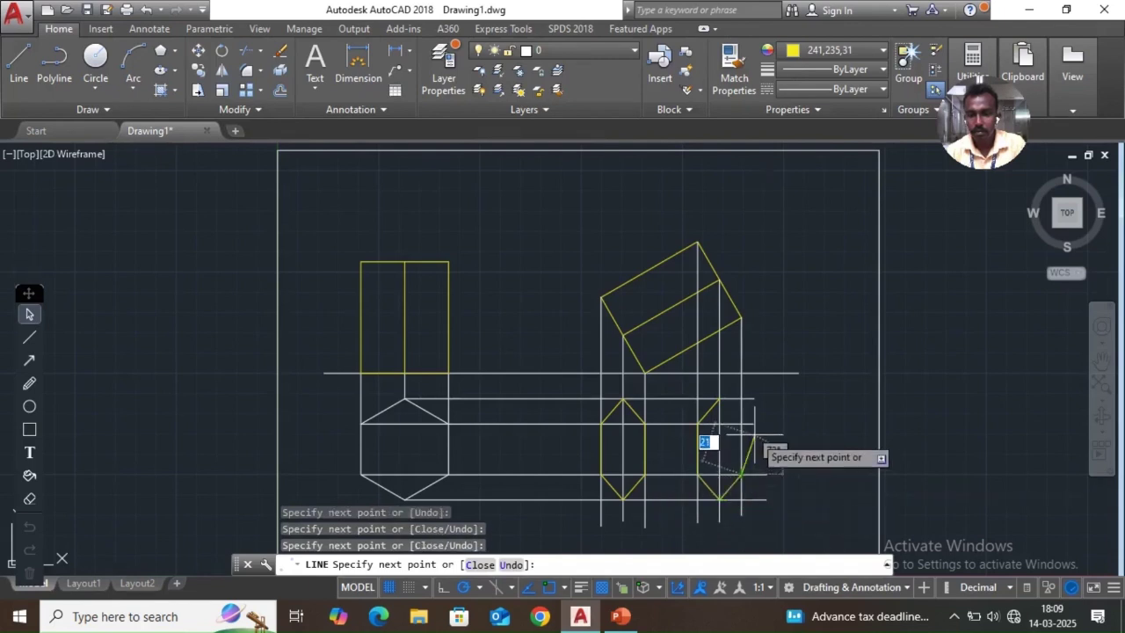
{"action": "left_click", "coordinate": [742, 423]}
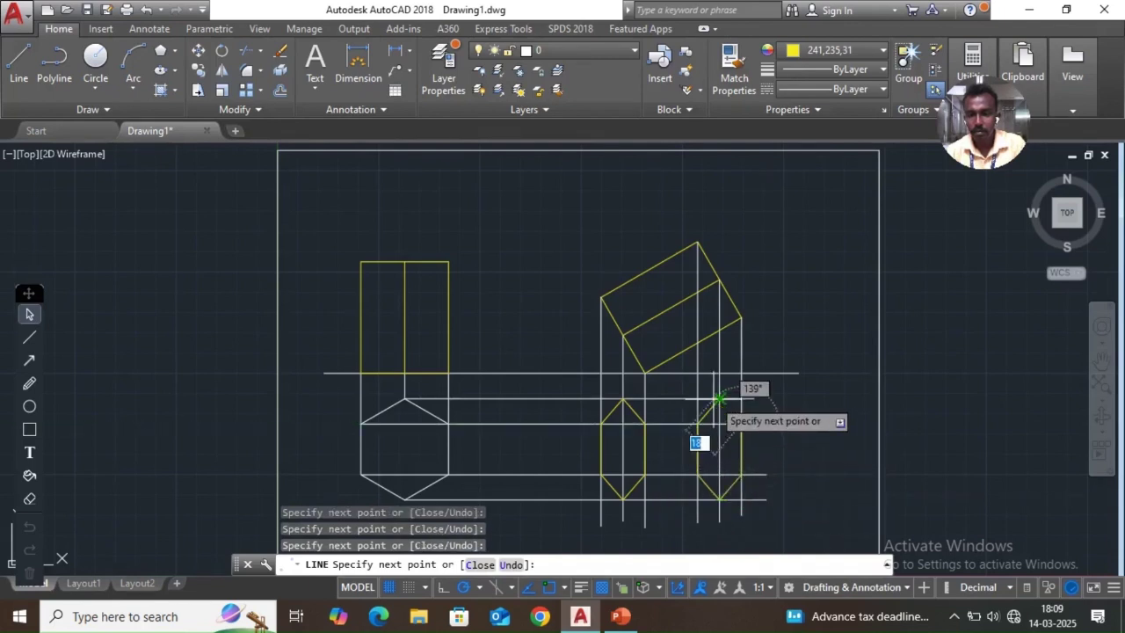
{"action": "left_click", "coordinate": [720, 399]}
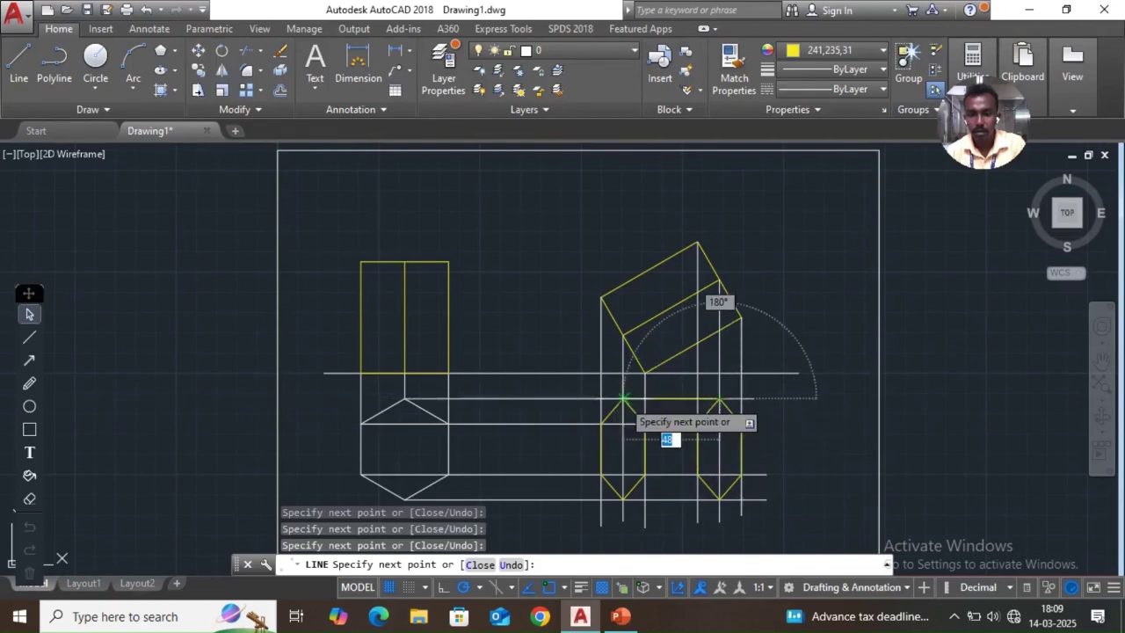
Connect the two hexagons with horizontal lines between their top vertices and between their bottom vertices
{"action": "left_click", "coordinate": [623, 399]}
{"action": "key", "text": "Return"}
{"action": "key", "text": "Return"}
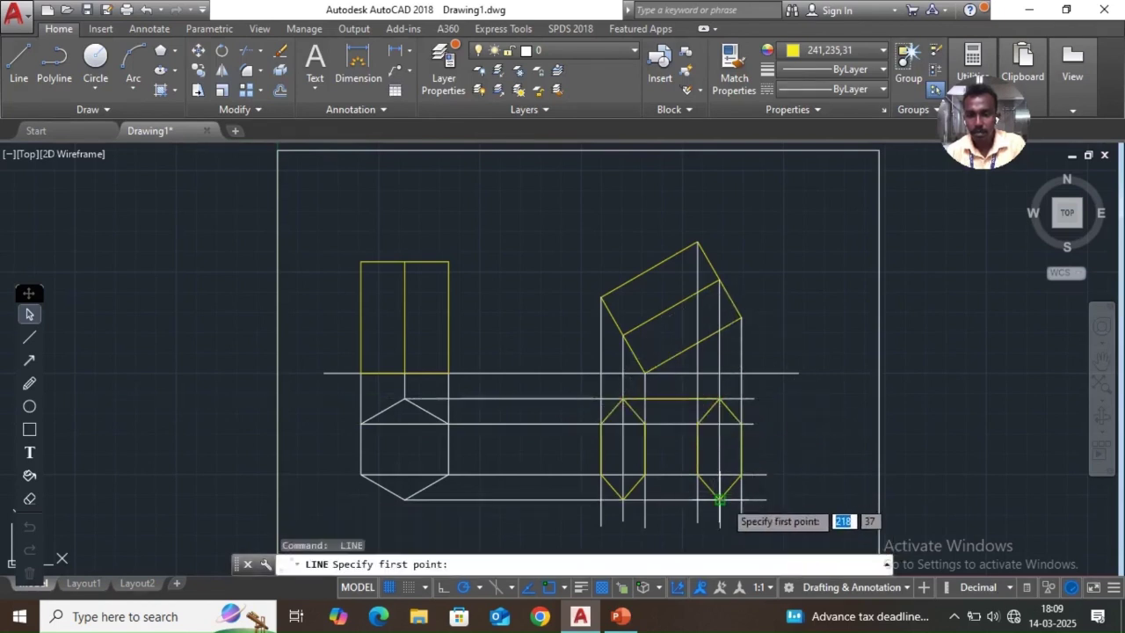
{"action": "left_click", "coordinate": [720, 499]}
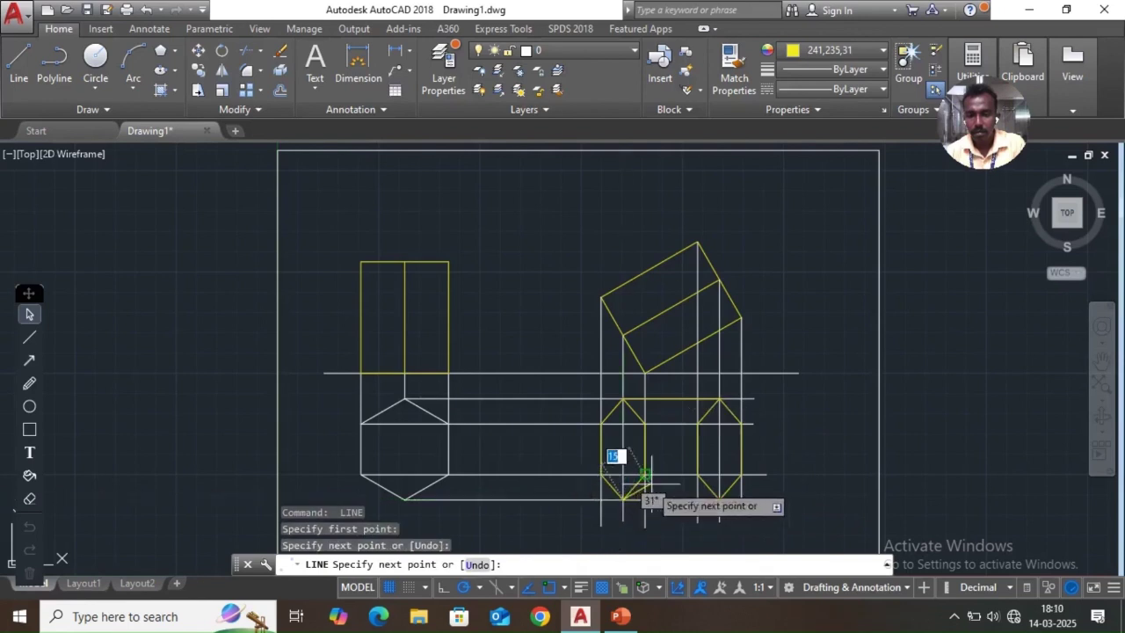
{"action": "key", "text": "Escape"}
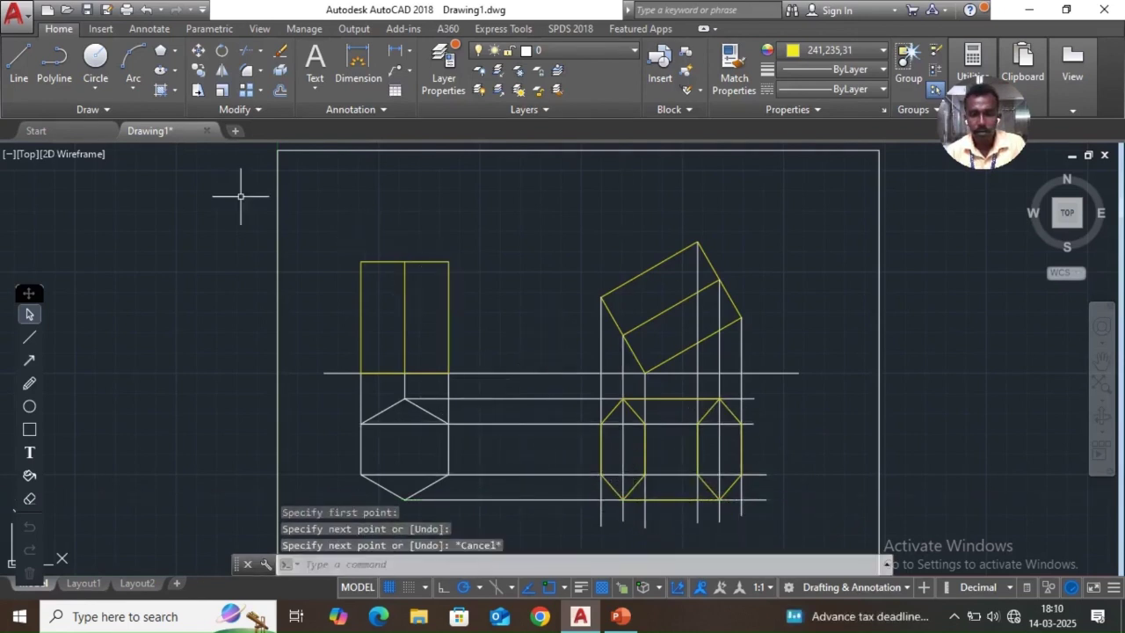
Draw horizontal edges joining the lower-left vertices and the upper-left vertices of the two hexagons
{"action": "left_click", "coordinate": [18, 59]}
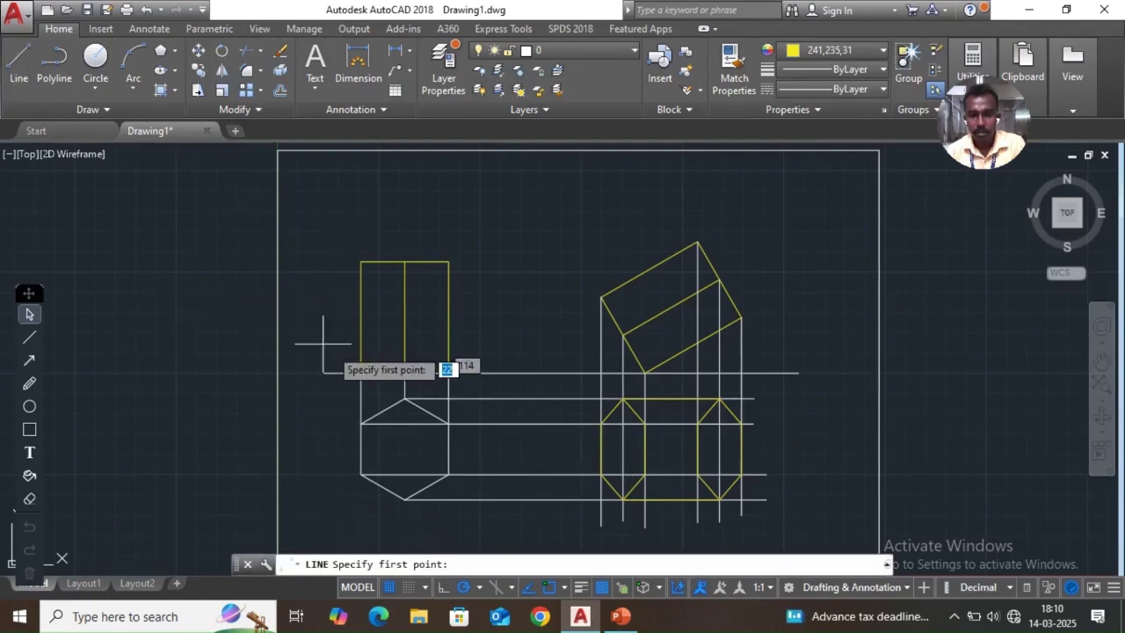
{"action": "left_click", "coordinate": [601, 475]}
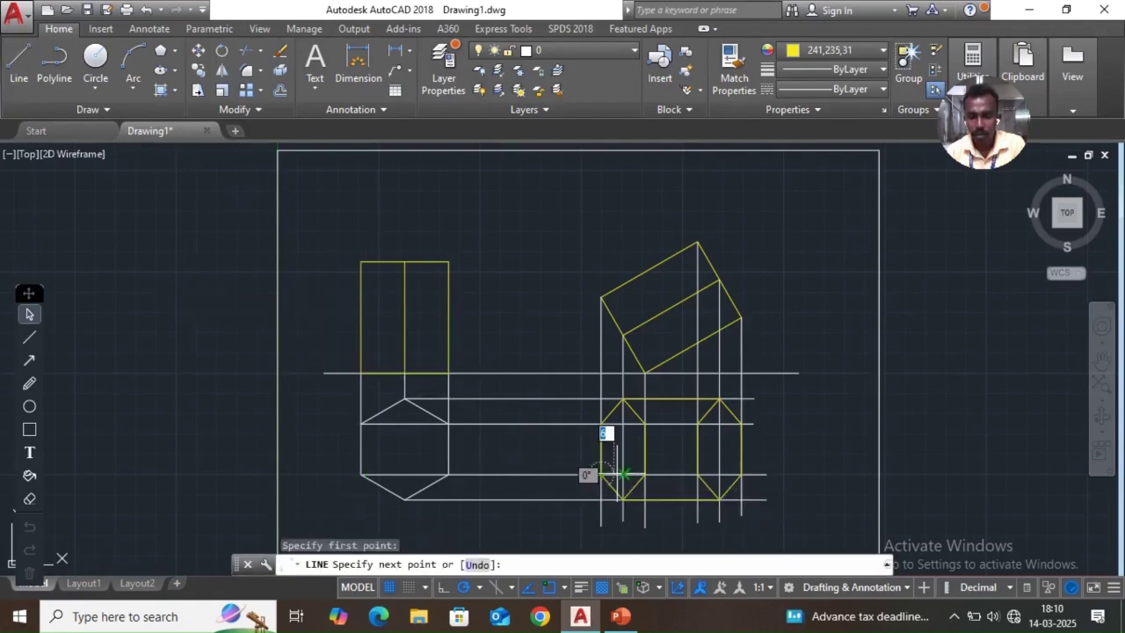
{"action": "left_click", "coordinate": [698, 475]}
{"action": "key", "text": "Return"}
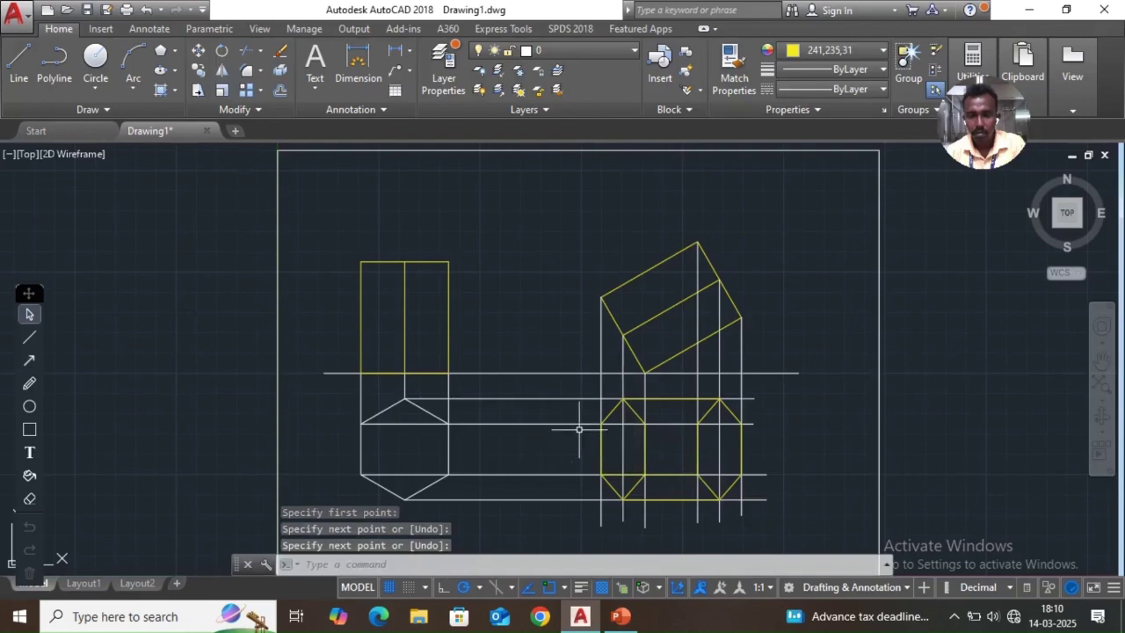
{"action": "key", "text": "Return"}
{"action": "left_click", "coordinate": [601, 424]}
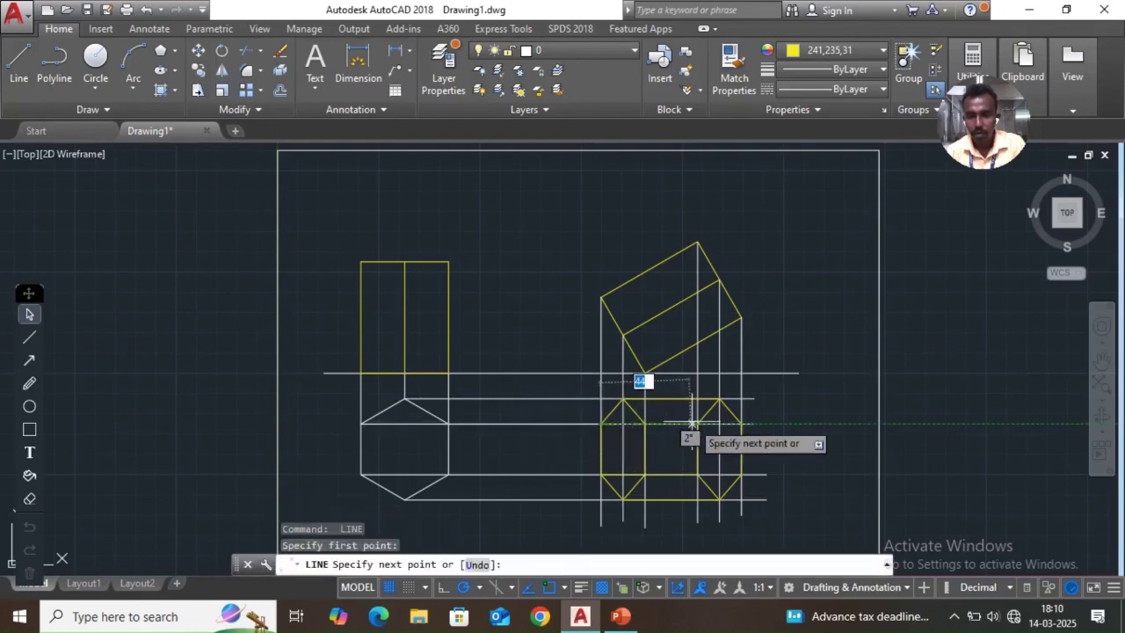
{"action": "left_click", "coordinate": [698, 424]}
{"action": "key", "text": "Escape"}
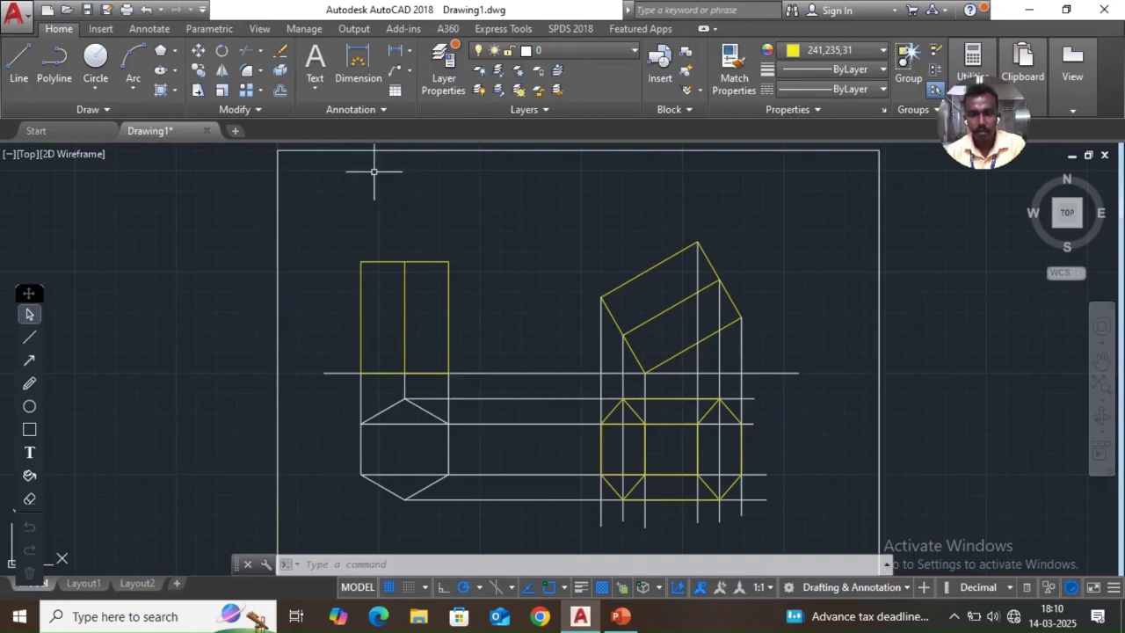
Using the new top view's edges as cutting edges, trim the vertical projectors below it and the lower horizontal projectors beyond its right side
{"action": "left_click", "coordinate": [253, 52]}
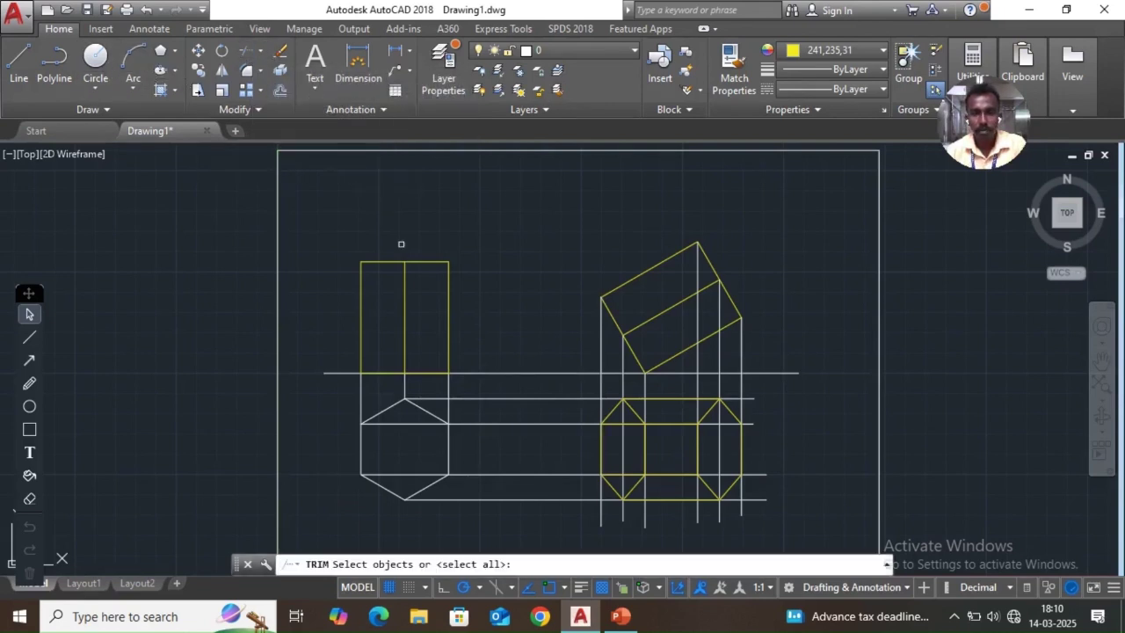
{"action": "left_click", "coordinate": [577, 387]}
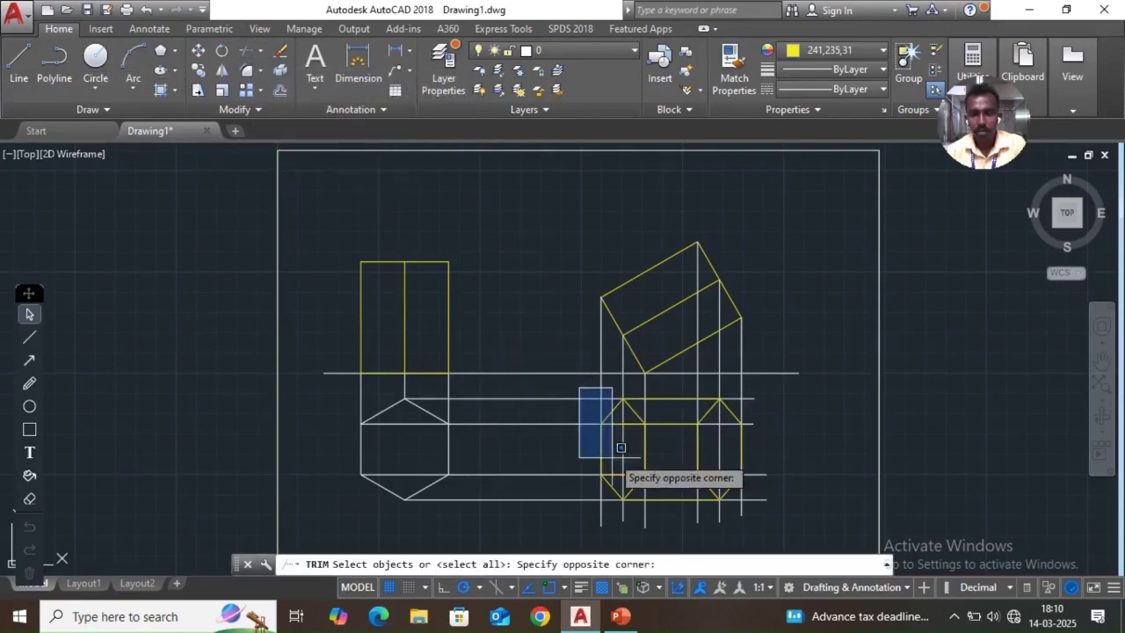
{"action": "left_click", "coordinate": [748, 509]}
{"action": "key", "text": "Return"}
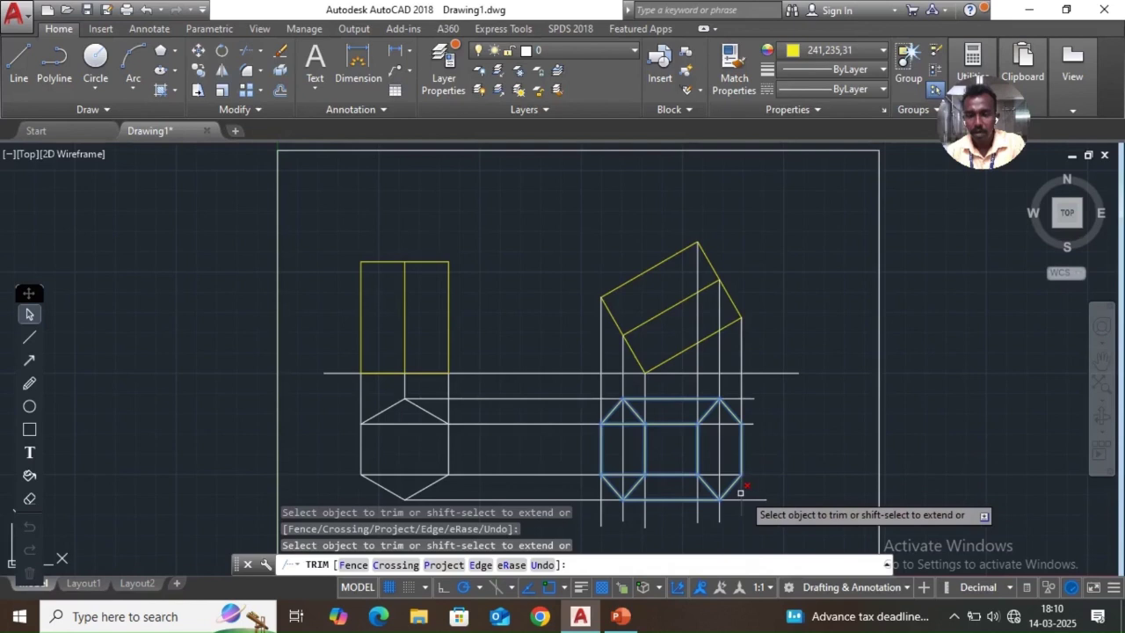
{"action": "left_click", "coordinate": [752, 500]}
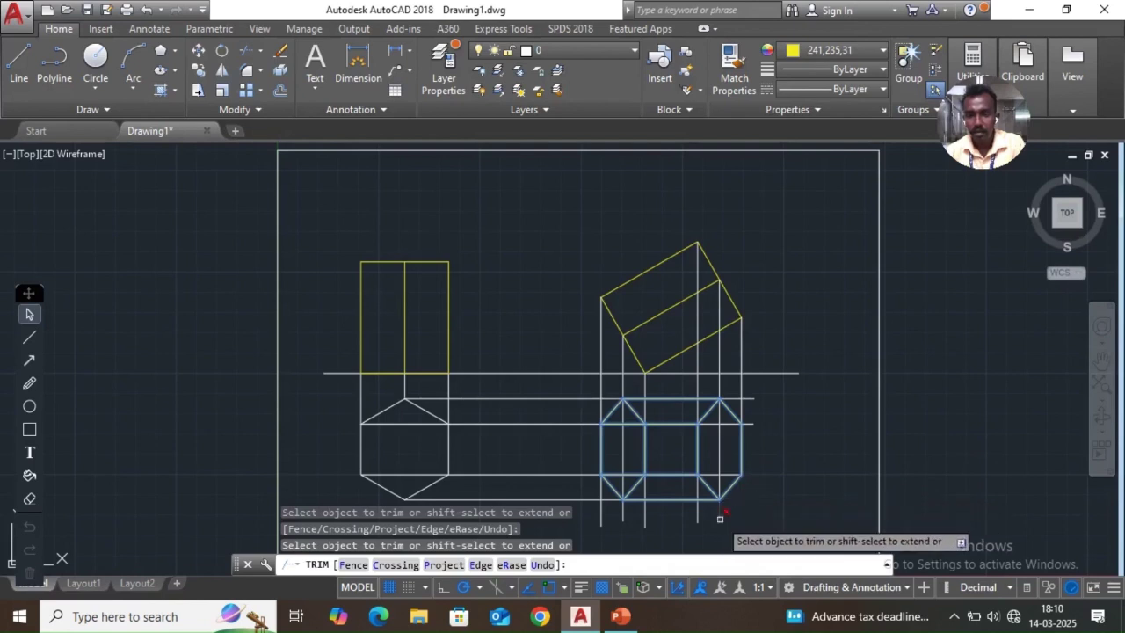
{"action": "left_click", "coordinate": [719, 514]}
{"action": "left_click", "coordinate": [645, 516]}
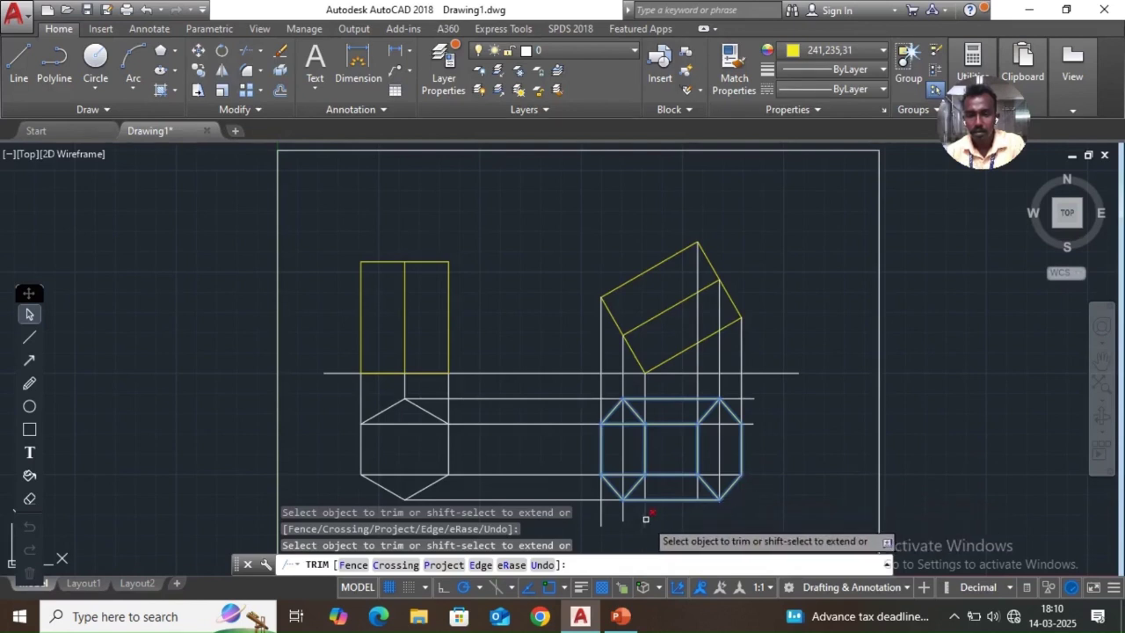
{"action": "left_click", "coordinate": [602, 509]}
{"action": "left_click", "coordinate": [604, 510]}
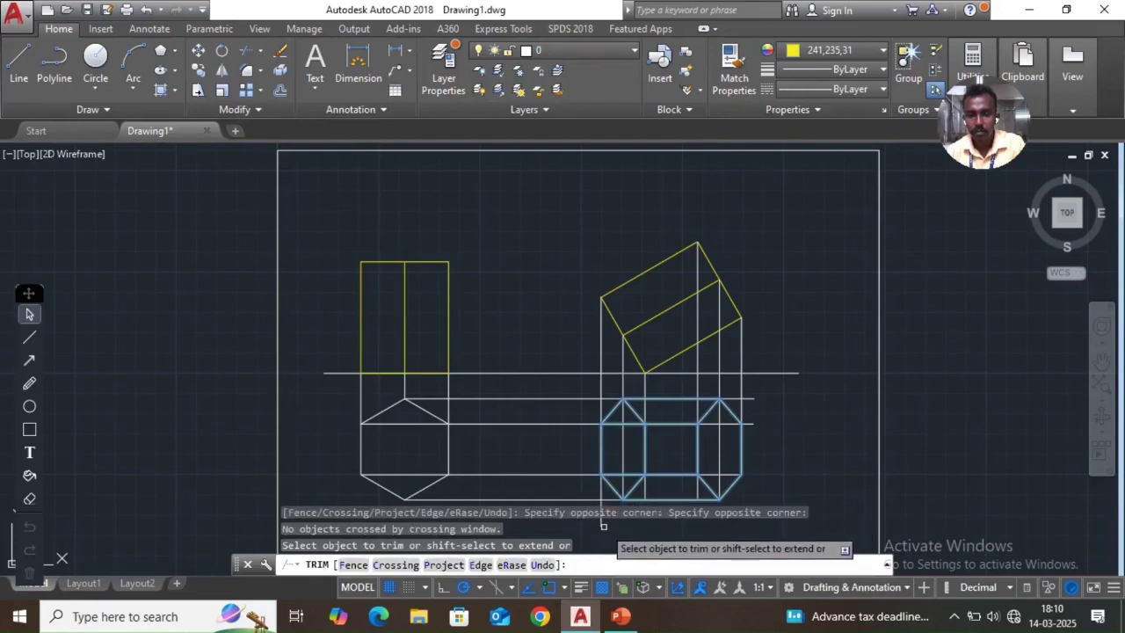
{"action": "left_click", "coordinate": [602, 515]}
Trim the two upper horizontal projectors where they extend past the right side of the new top view
{"action": "left_click", "coordinate": [643, 395]}
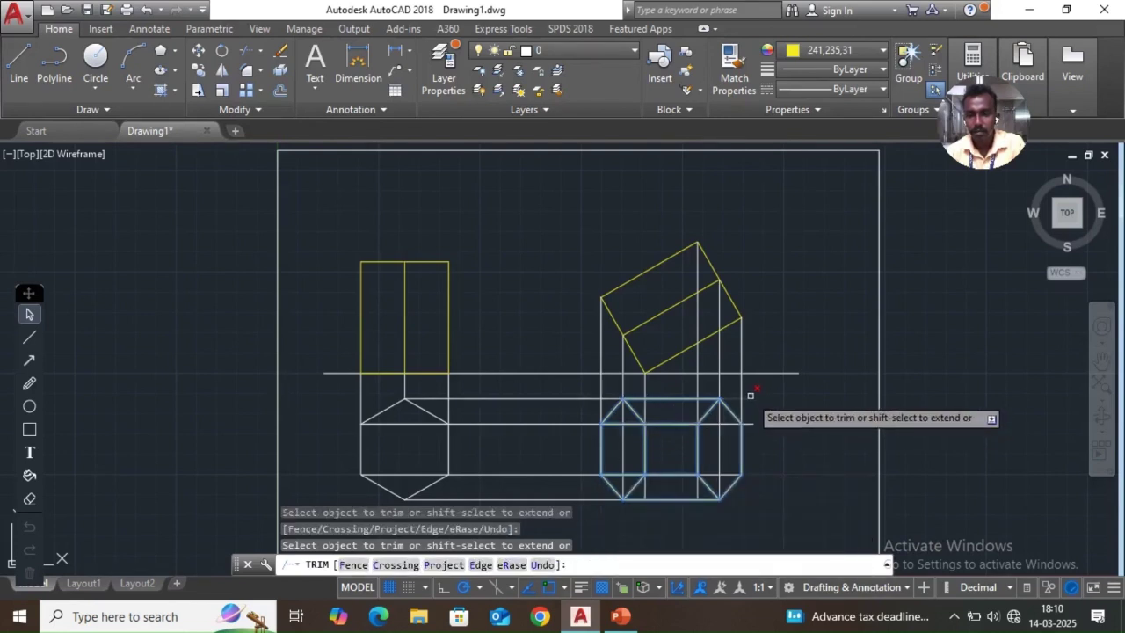
{"action": "left_click", "coordinate": [752, 424]}
{"action": "left_click", "coordinate": [739, 472]}
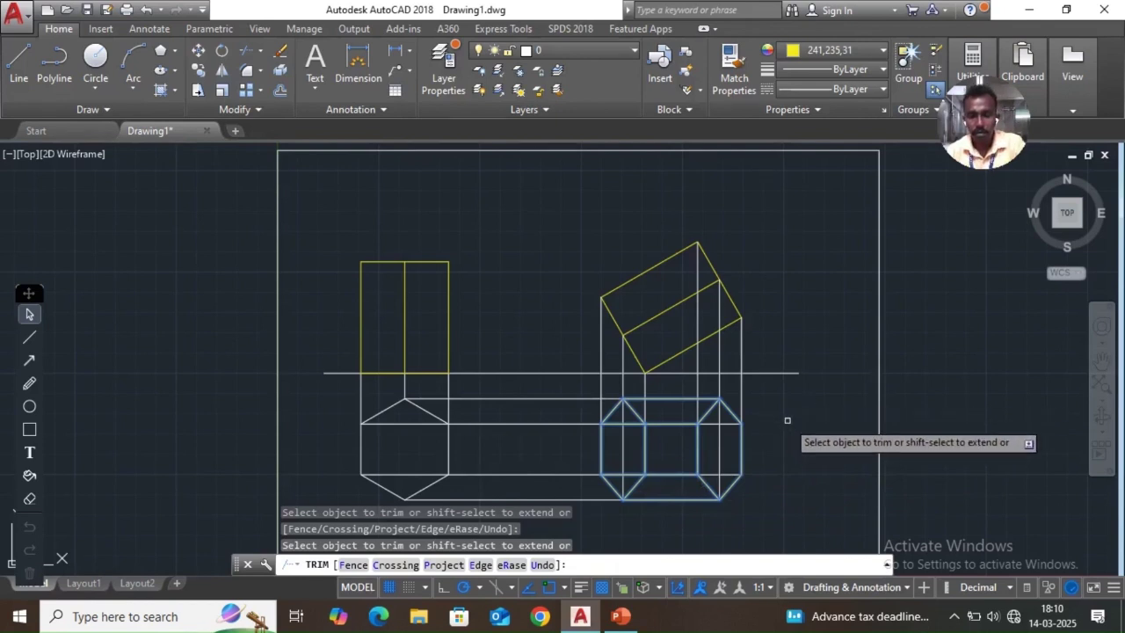
{"action": "key", "text": "Escape"}
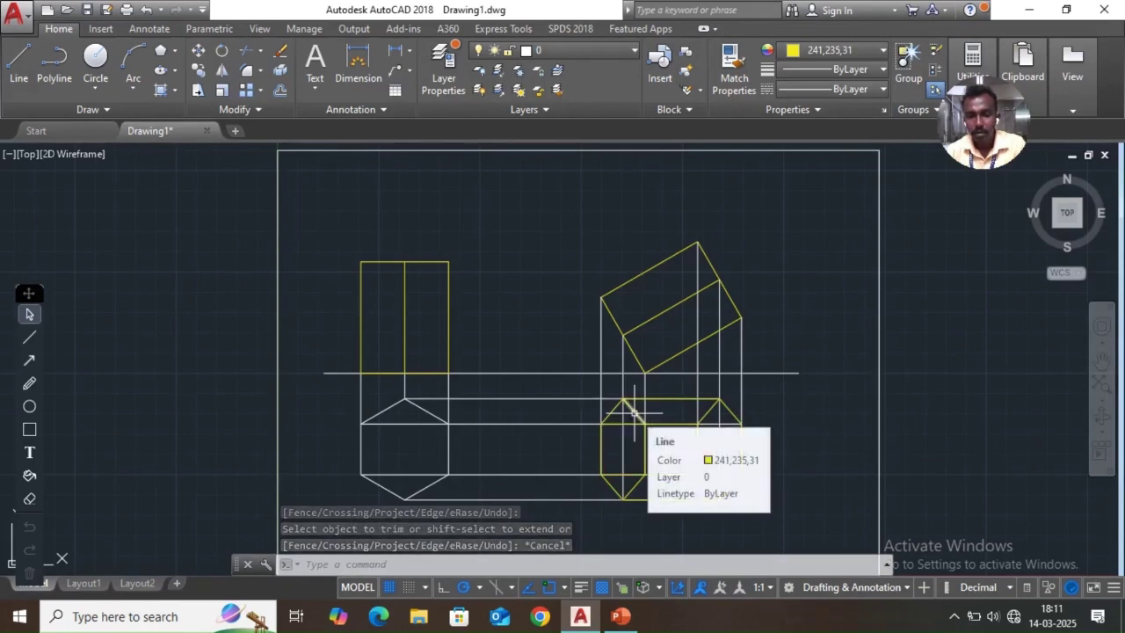
Open the Linetype Manager and try to load the DASHED linetype from acadiso.lin
{"action": "left_click", "coordinate": [875, 88]}
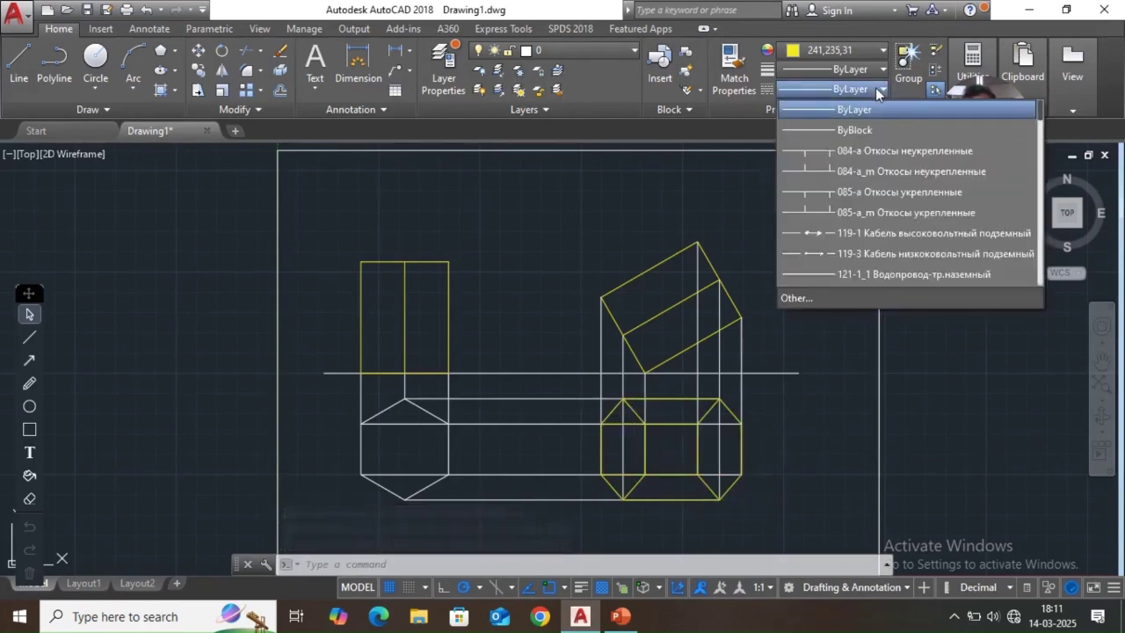
{"action": "left_click", "coordinate": [846, 299]}
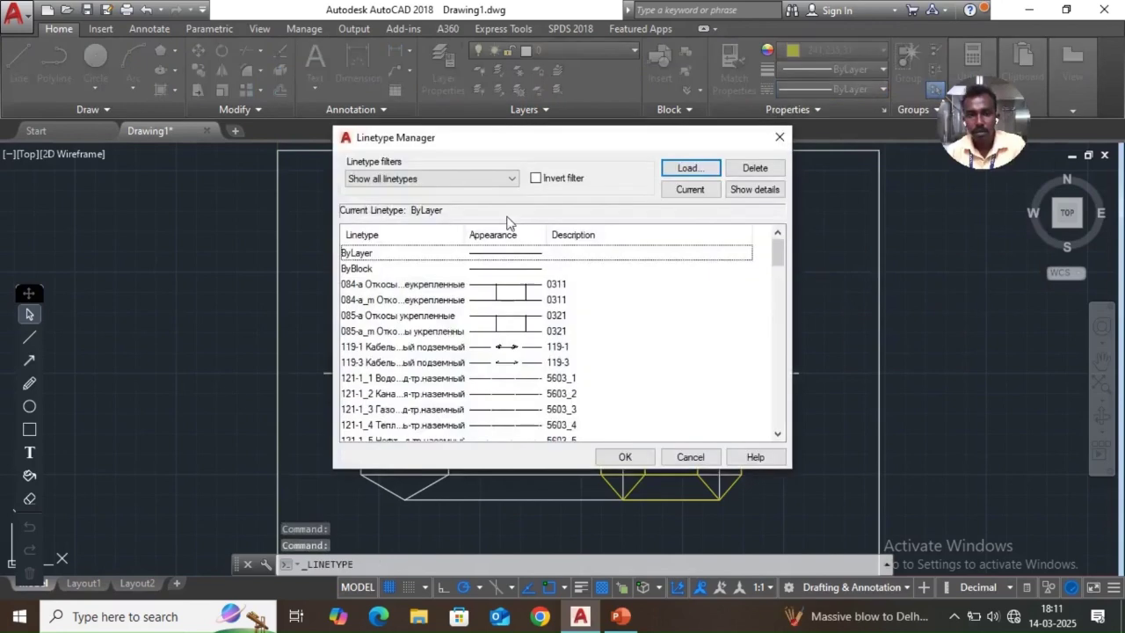
{"action": "left_click", "coordinate": [689, 167]}
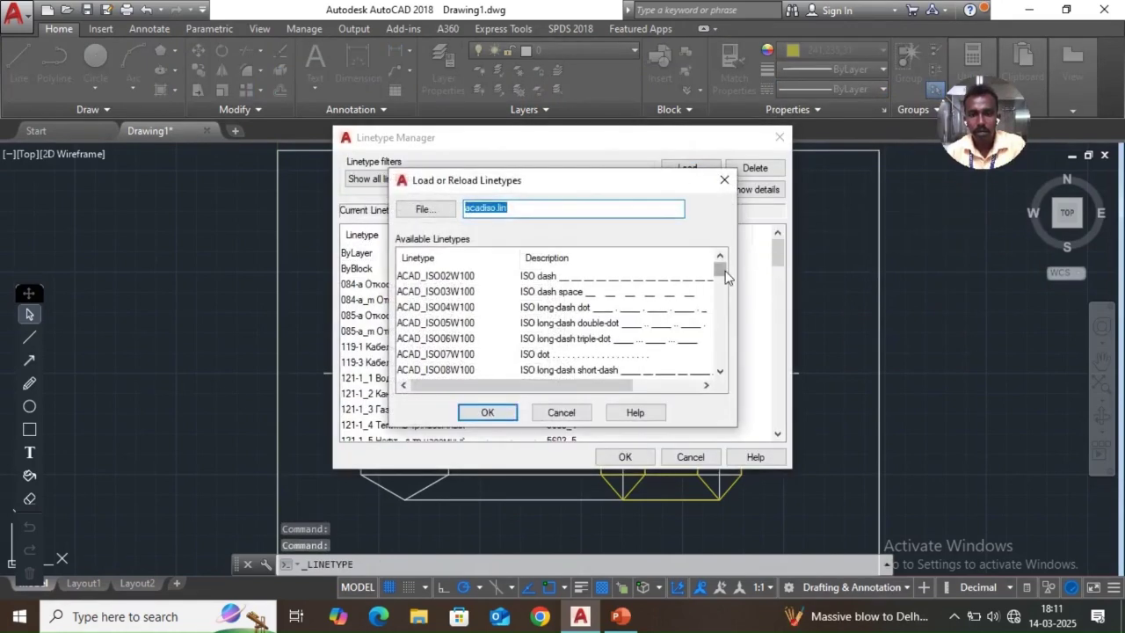
{"action": "left_click_drag", "start_coordinate": [726, 278], "coordinate": [725, 318]}
{"action": "scroll", "coordinate": [724, 318], "scroll_direction": "up", "scroll_amount": 1}
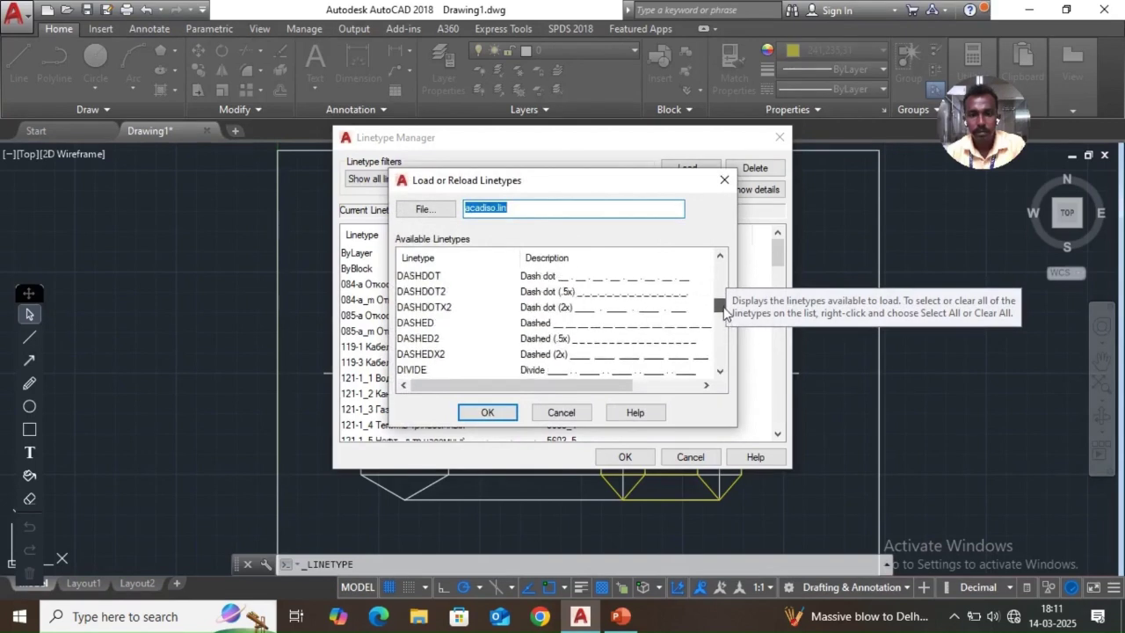
{"action": "left_click", "coordinate": [596, 328]}
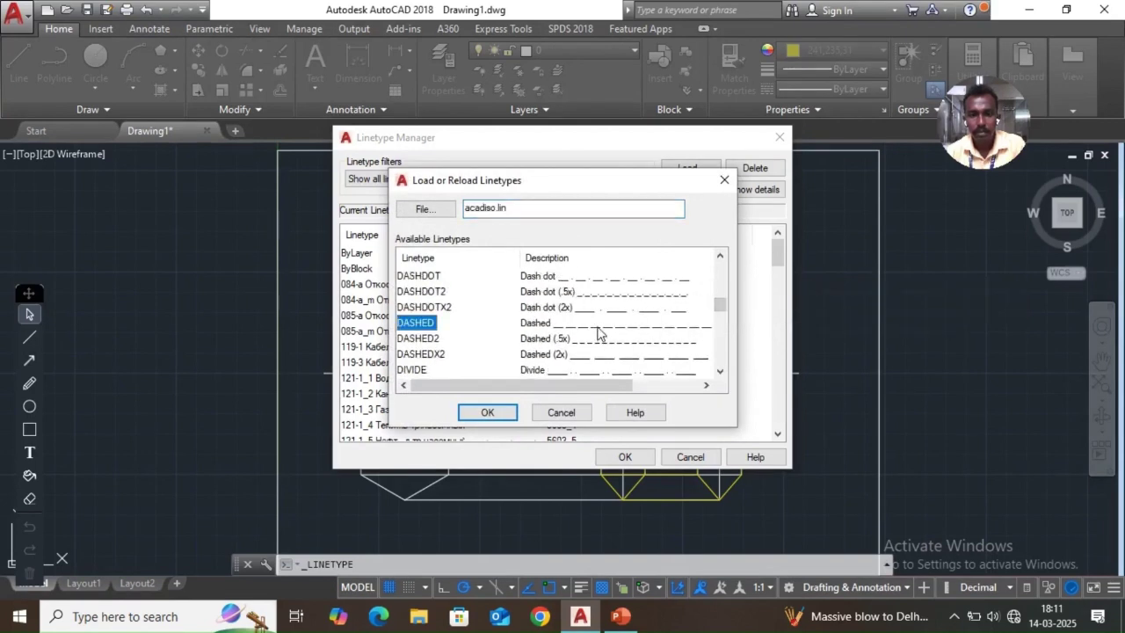
{"action": "left_click", "coordinate": [490, 412]}
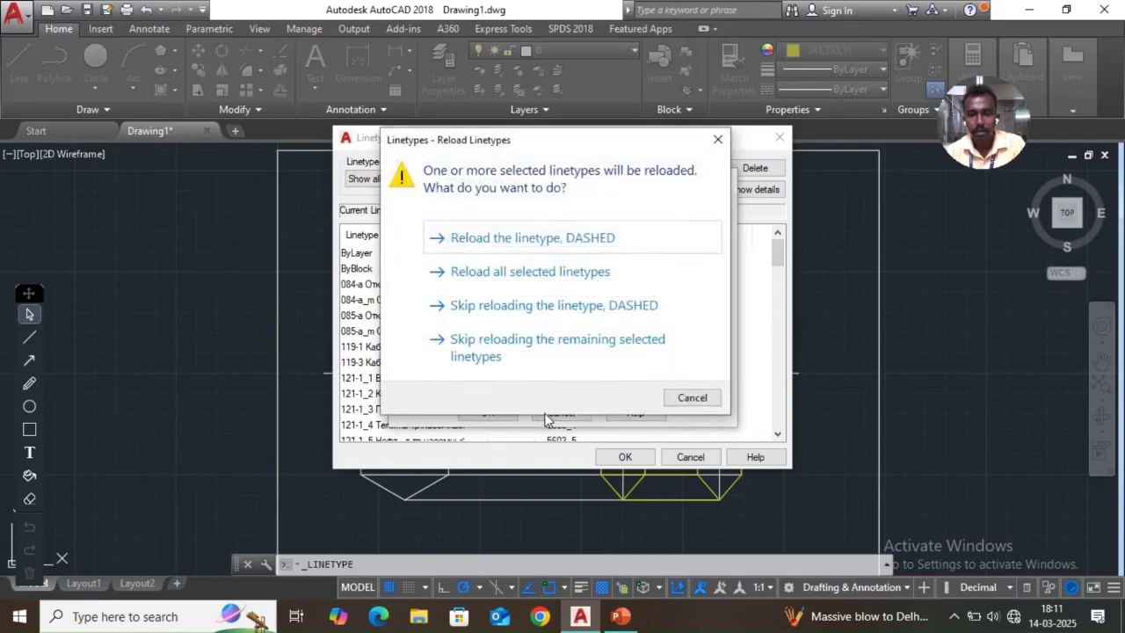
{"action": "left_click", "coordinate": [717, 138]}
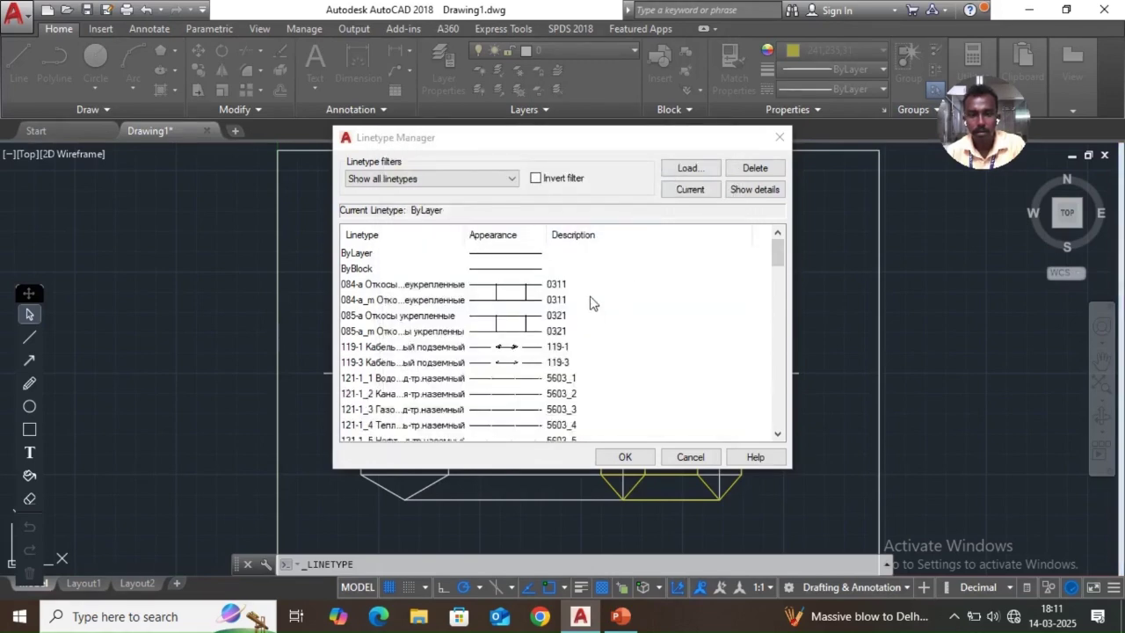
{"action": "mouse_move", "coordinate": [777, 255]}
{"action": "left_mouse_down"}
{"action": "mouse_move", "coordinate": [774, 425]}
{"action": "mouse_move", "coordinate": [777, 308]}
{"action": "mouse_move", "coordinate": [763, 245]}
{"action": "left_mouse_up"}
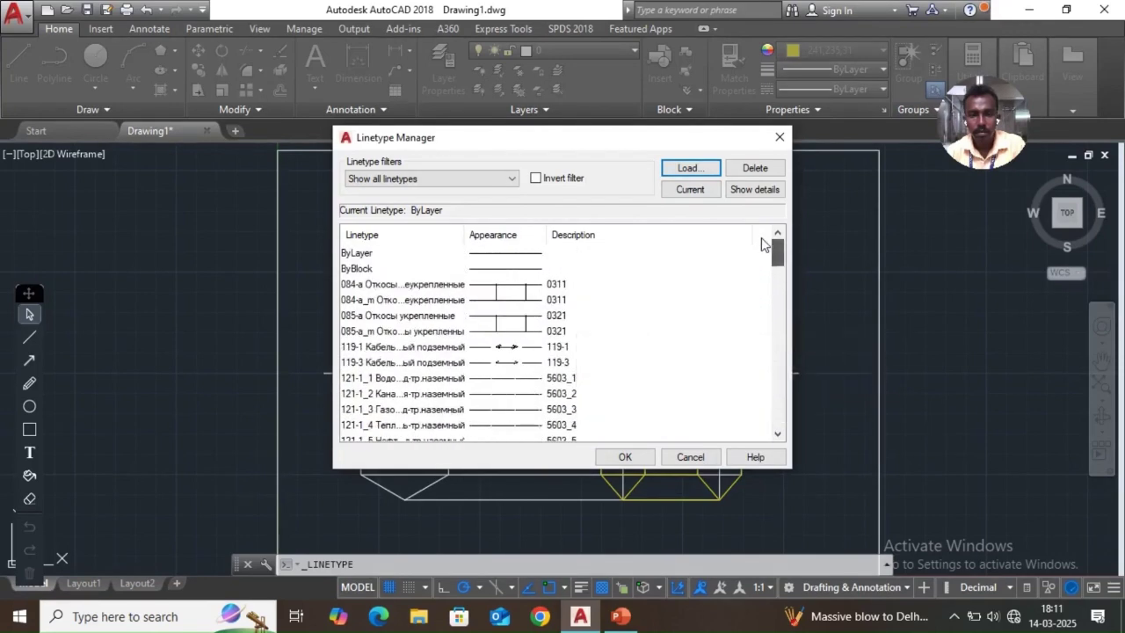
{"action": "left_click", "coordinate": [708, 172]}
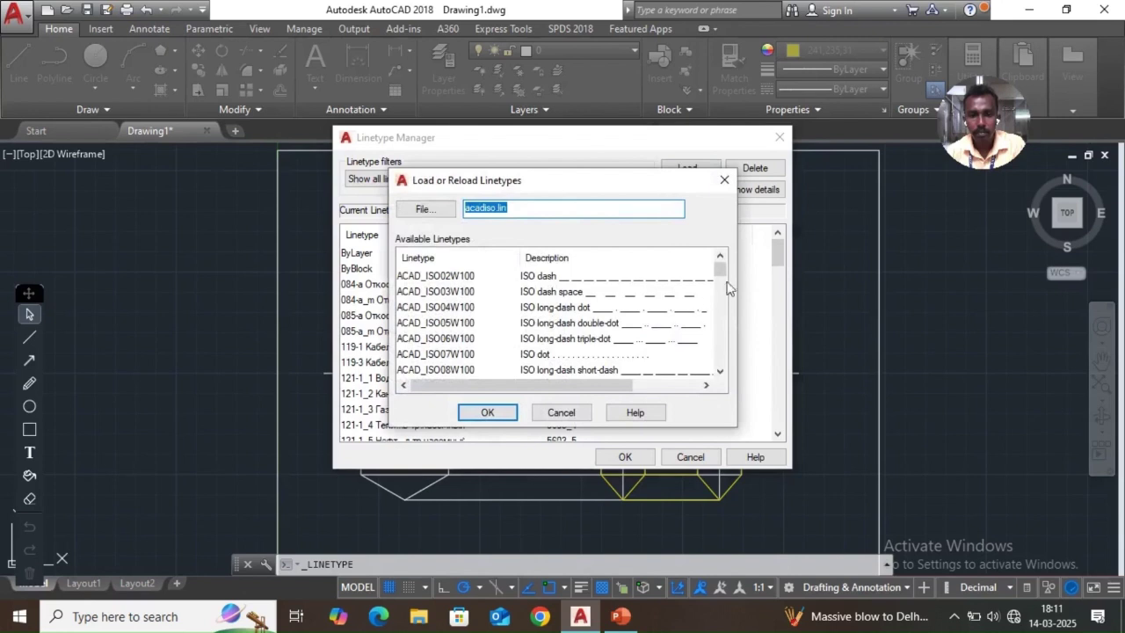
{"action": "left_click_drag", "start_coordinate": [719, 262], "coordinate": [718, 313]}
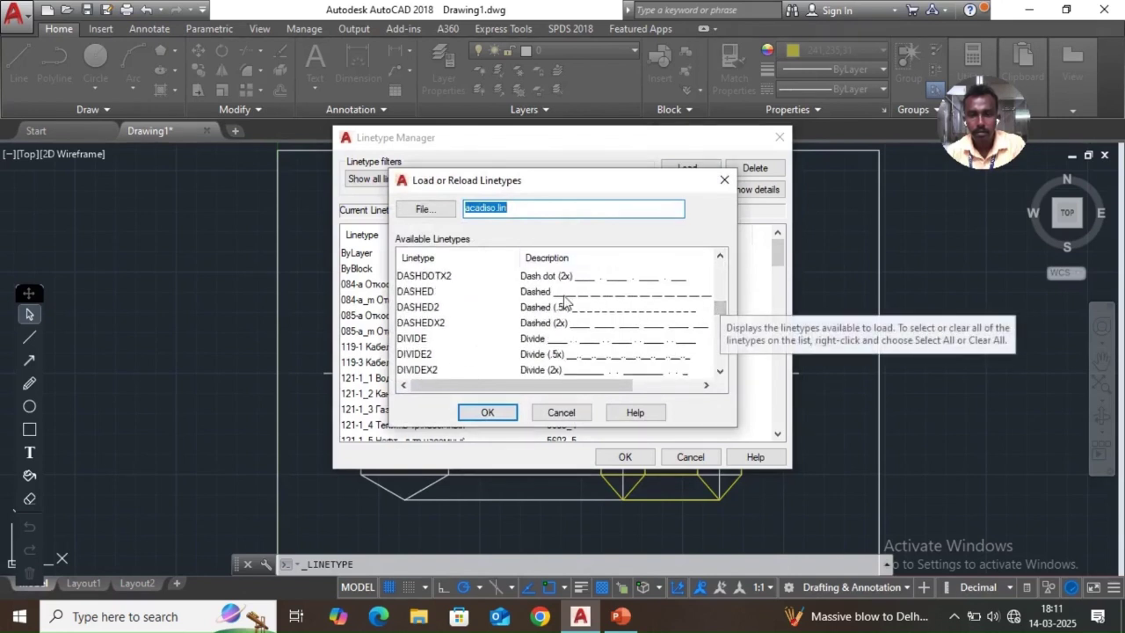
{"action": "left_click", "coordinate": [534, 296]}
{"action": "left_click", "coordinate": [489, 413]}
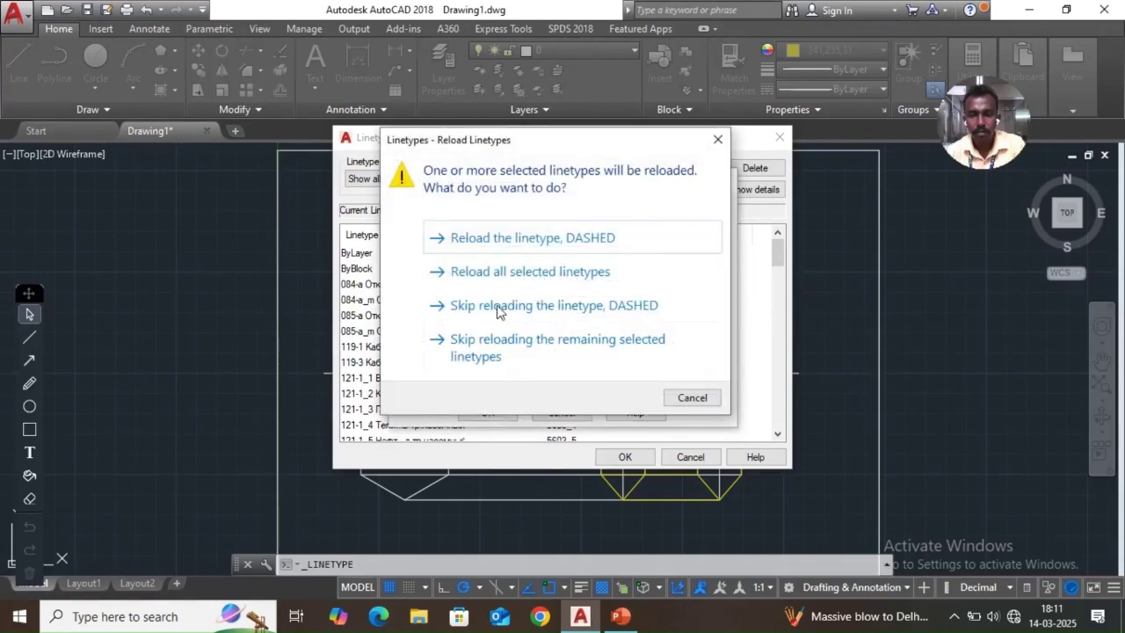
{"action": "left_click", "coordinate": [693, 402]}
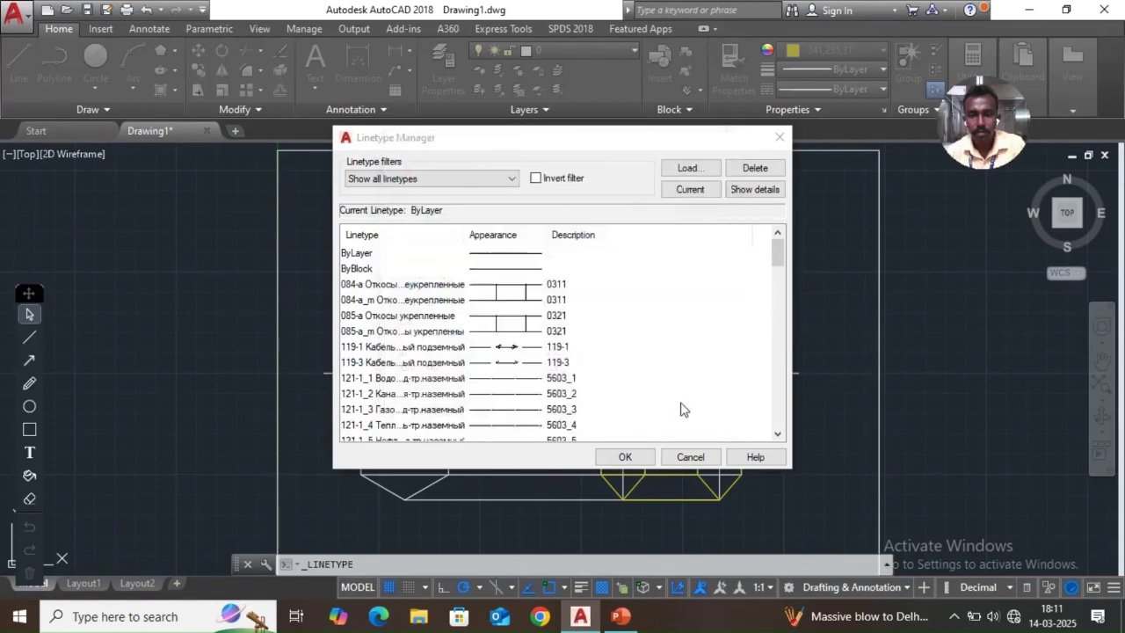
Load the JIS_02_1.0 hidden linetype from acadiso.lin and accept the Linetype Manager
{"action": "left_click", "coordinate": [693, 168]}
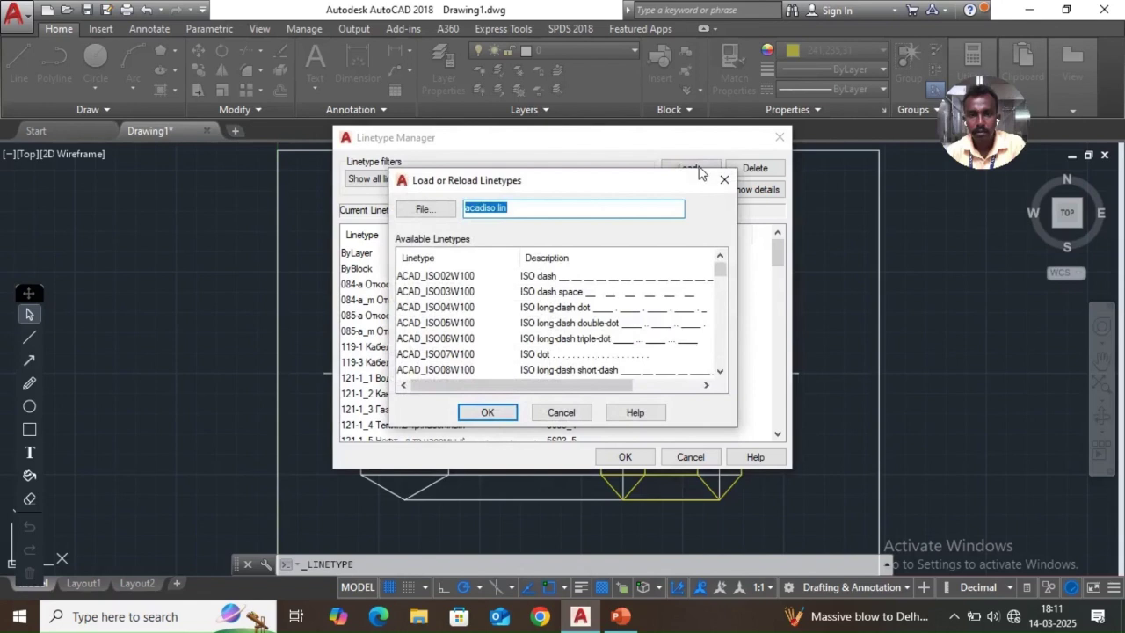
{"action": "left_click_drag", "start_coordinate": [720, 278], "coordinate": [721, 348]}
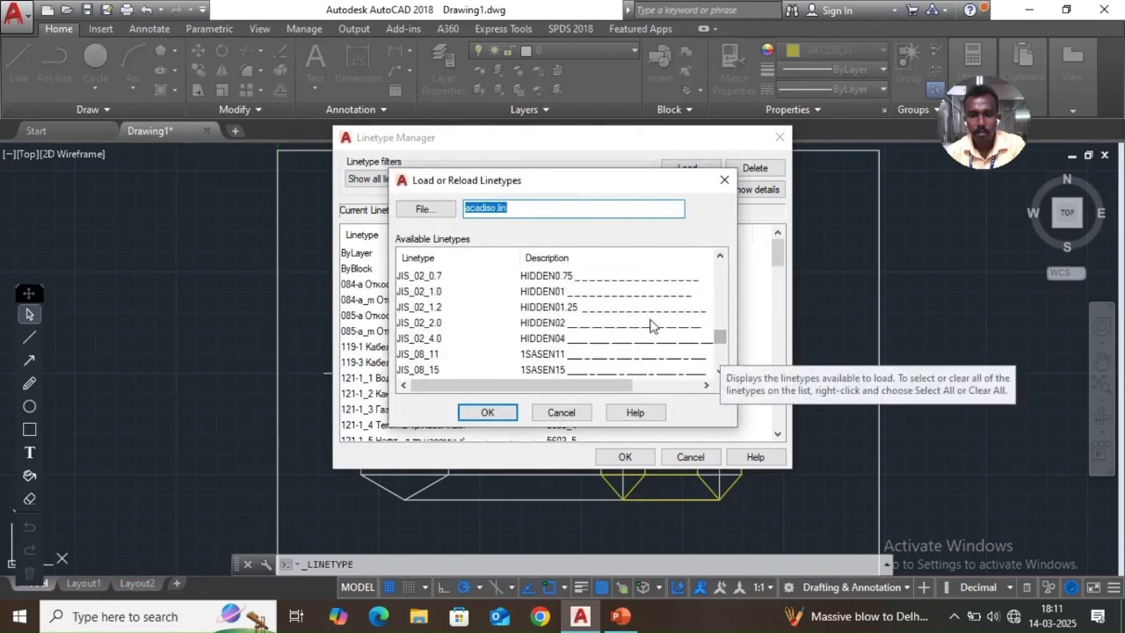
{"action": "left_click", "coordinate": [612, 297]}
{"action": "left_click", "coordinate": [489, 413]}
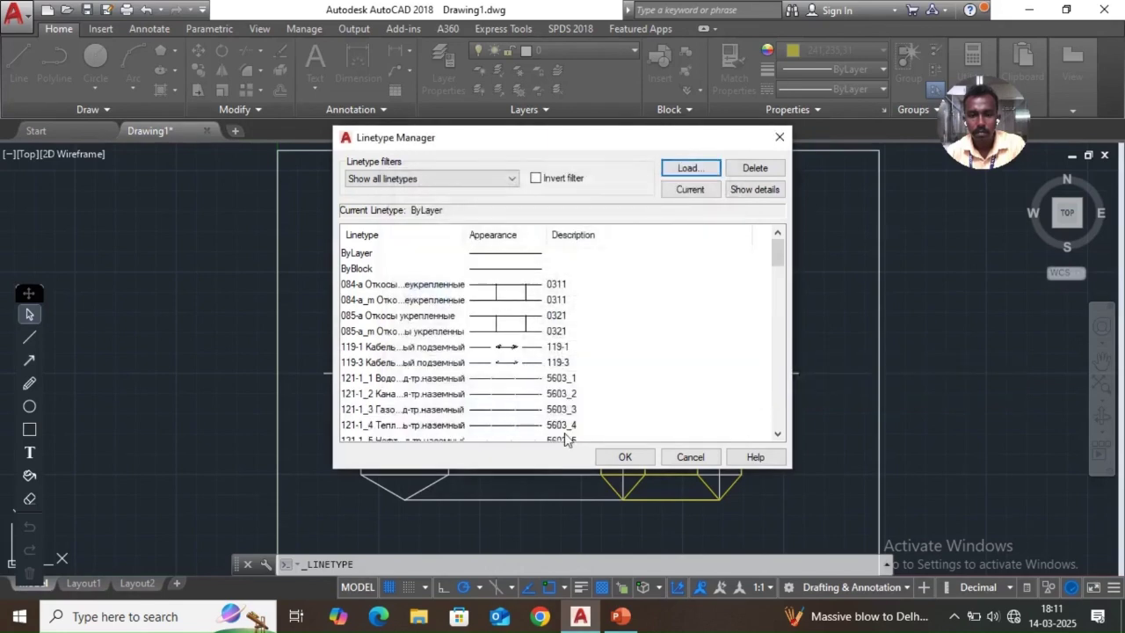
{"action": "left_click", "coordinate": [625, 457]}
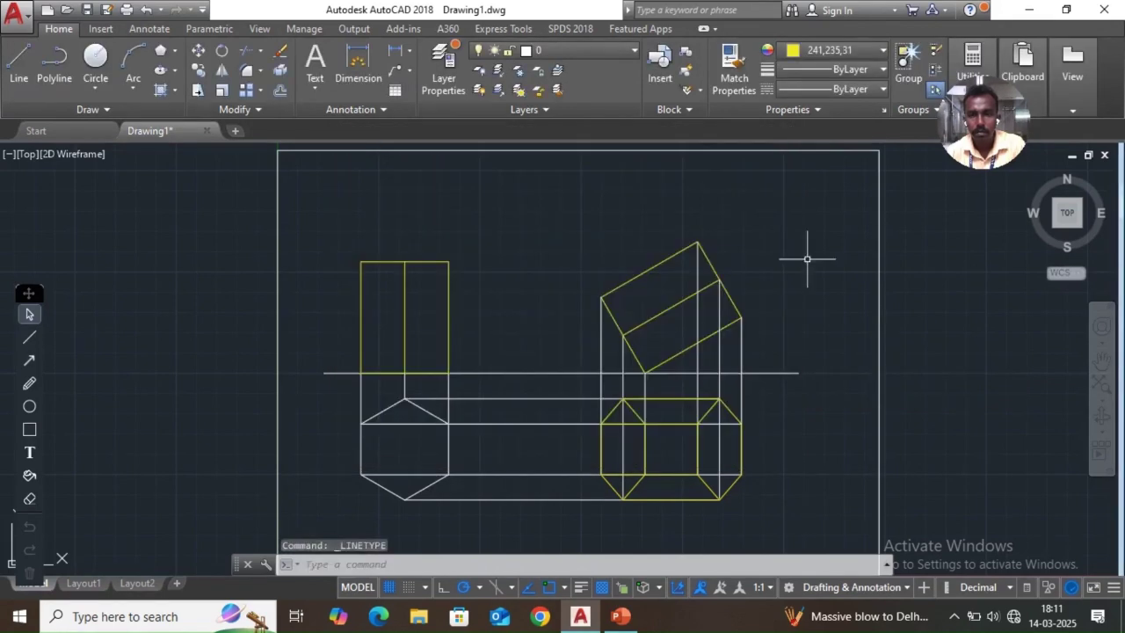
Set the current linetype for new objects to DASHED
{"action": "left_click", "coordinate": [879, 89]}
{"action": "left_click", "coordinate": [1039, 157]}
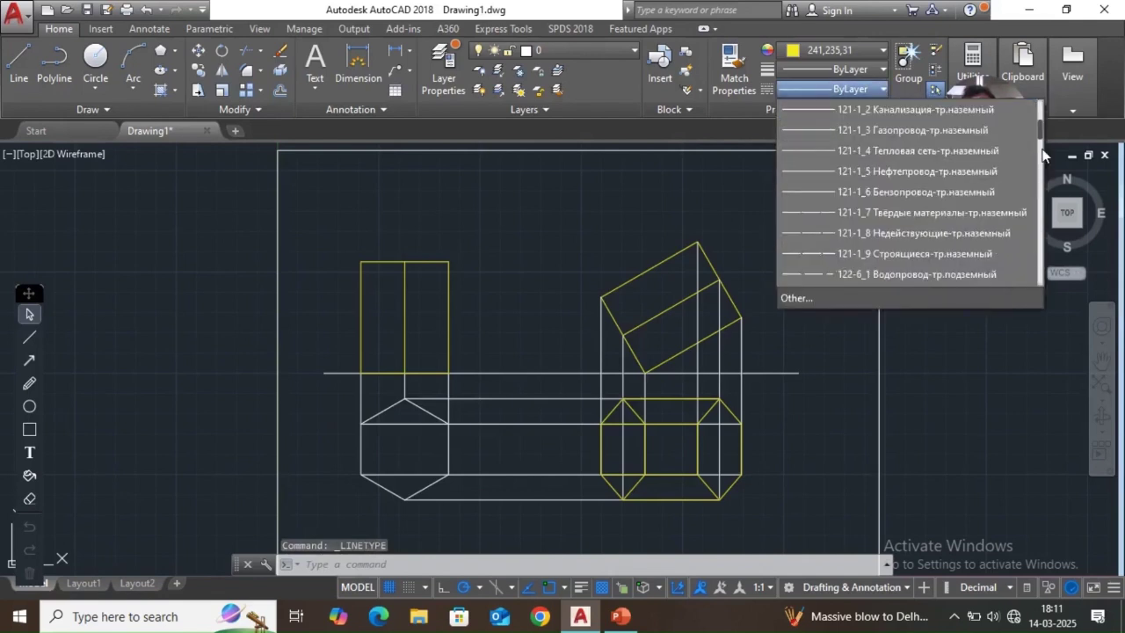
{"action": "scroll", "coordinate": [877, 263], "scroll_direction": "down", "scroll_amount": 10}
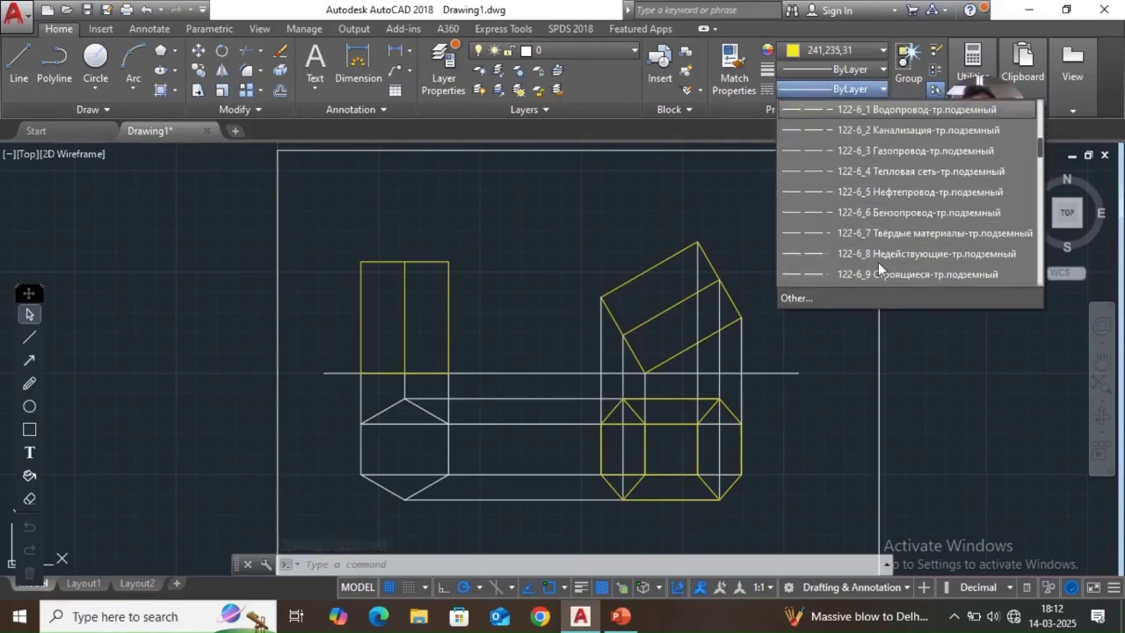
{"action": "scroll", "coordinate": [870, 263], "scroll_direction": "down", "scroll_amount": 10}
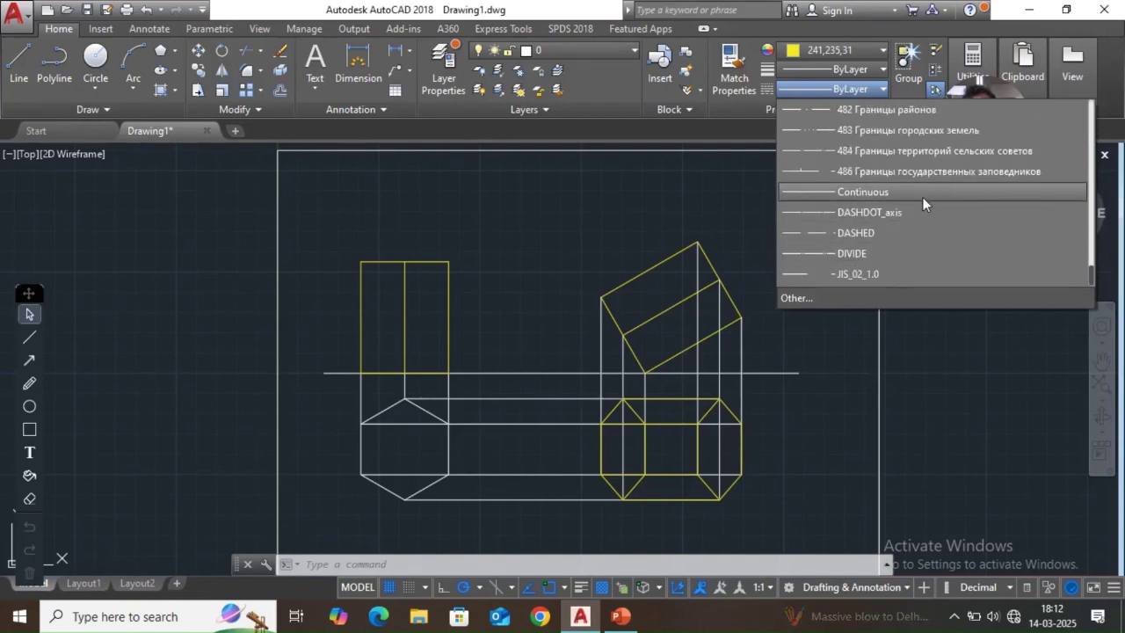
{"action": "left_click", "coordinate": [876, 230]}
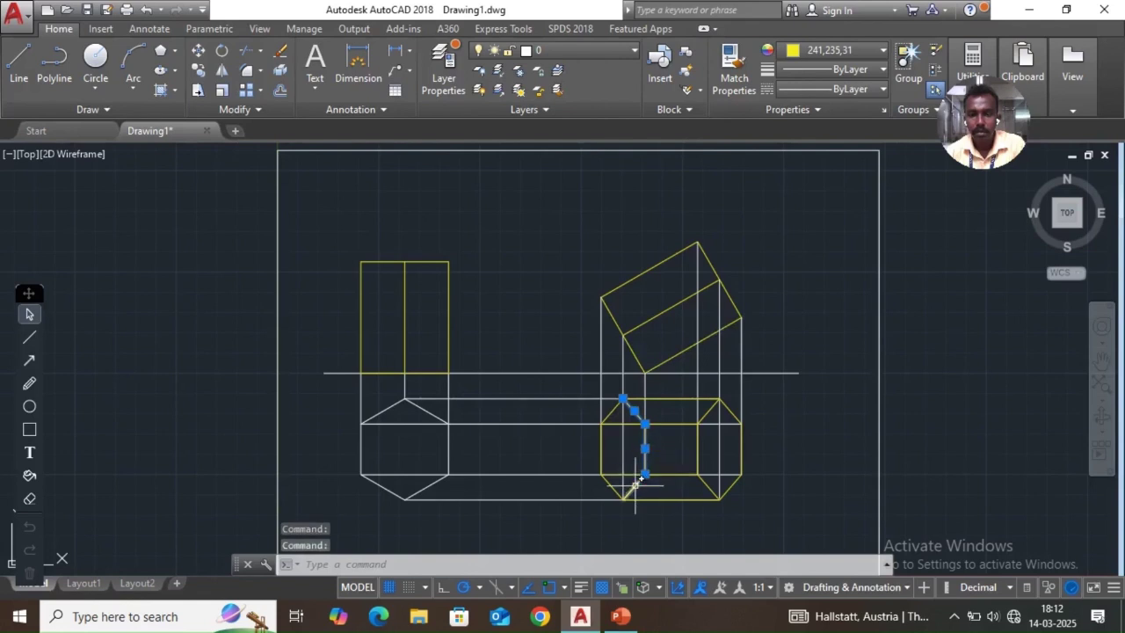
Change the three right-hand edges of the left hexagon in the new top view to the DASHED linetype
{"action": "left_click", "coordinate": [881, 90]}
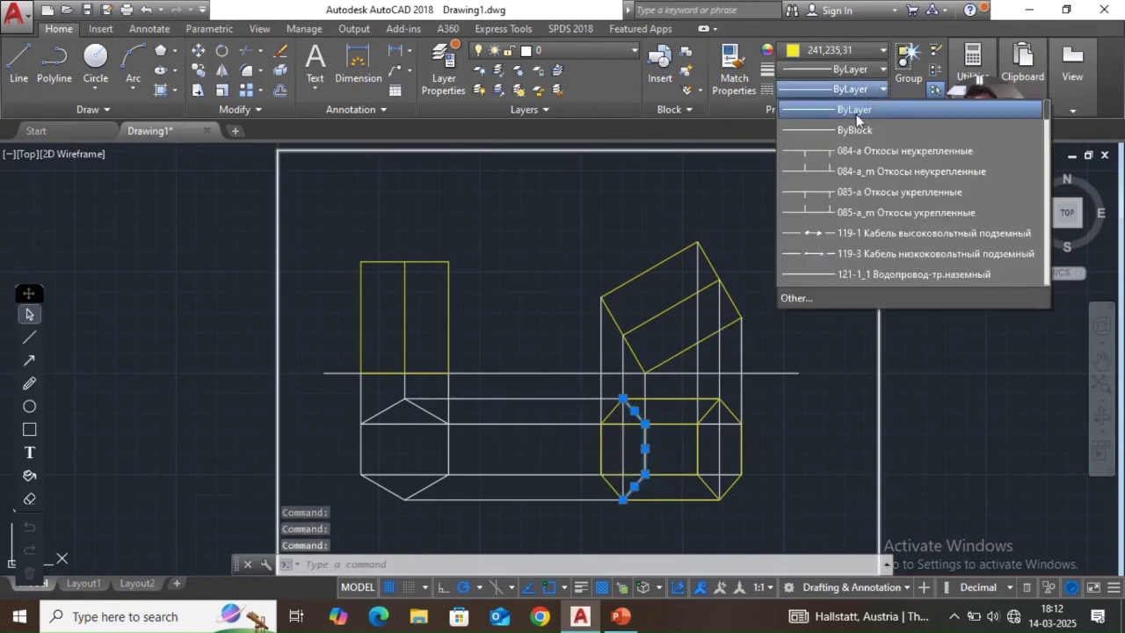
{"action": "scroll", "coordinate": [998, 219], "scroll_direction": "down", "scroll_amount": 10}
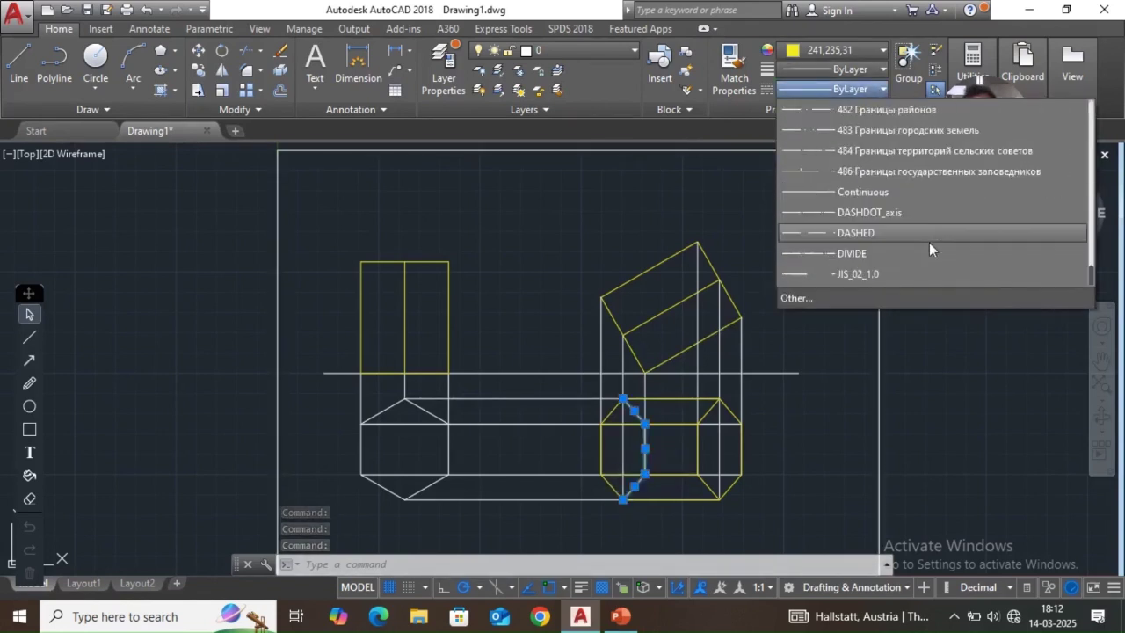
{"action": "left_click", "coordinate": [882, 232]}
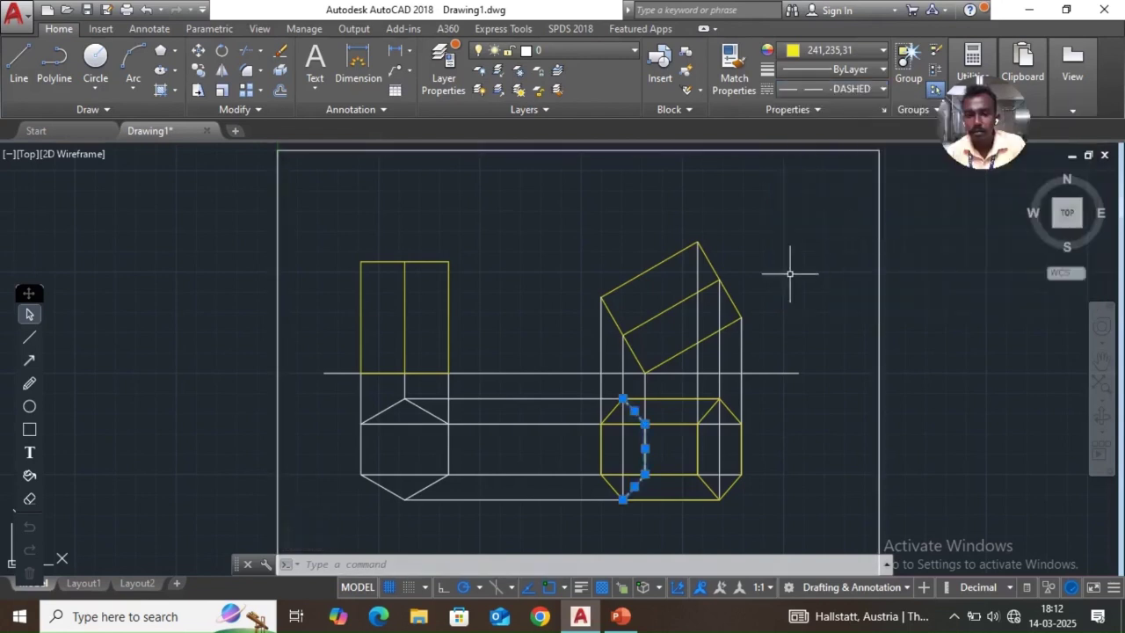
{"action": "key", "text": "Escape"}
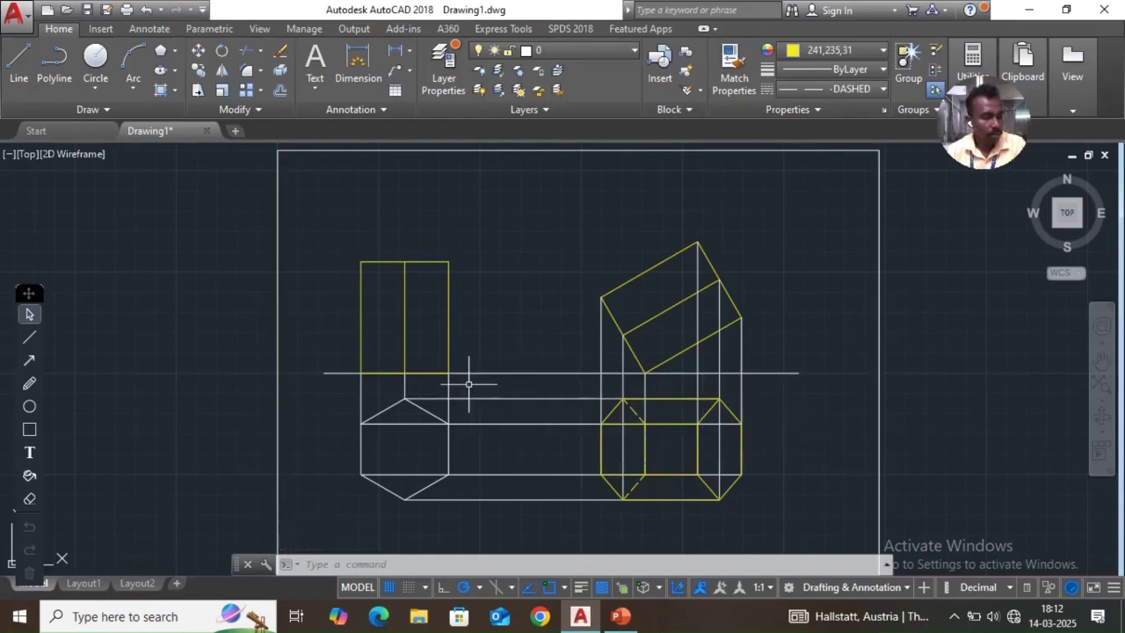
Draw two horizontal lines across the right hexagon of the new top view, joining its upper side vertices and its lower side vertices
{"action": "left_click", "coordinate": [19, 66]}
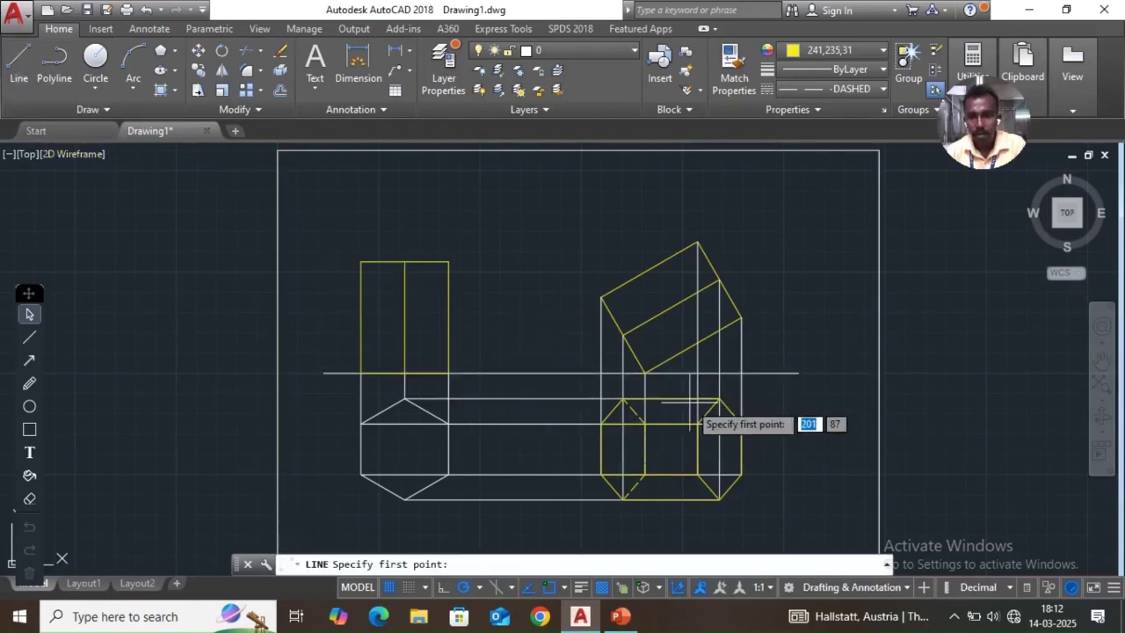
{"action": "left_click", "coordinate": [699, 375]}
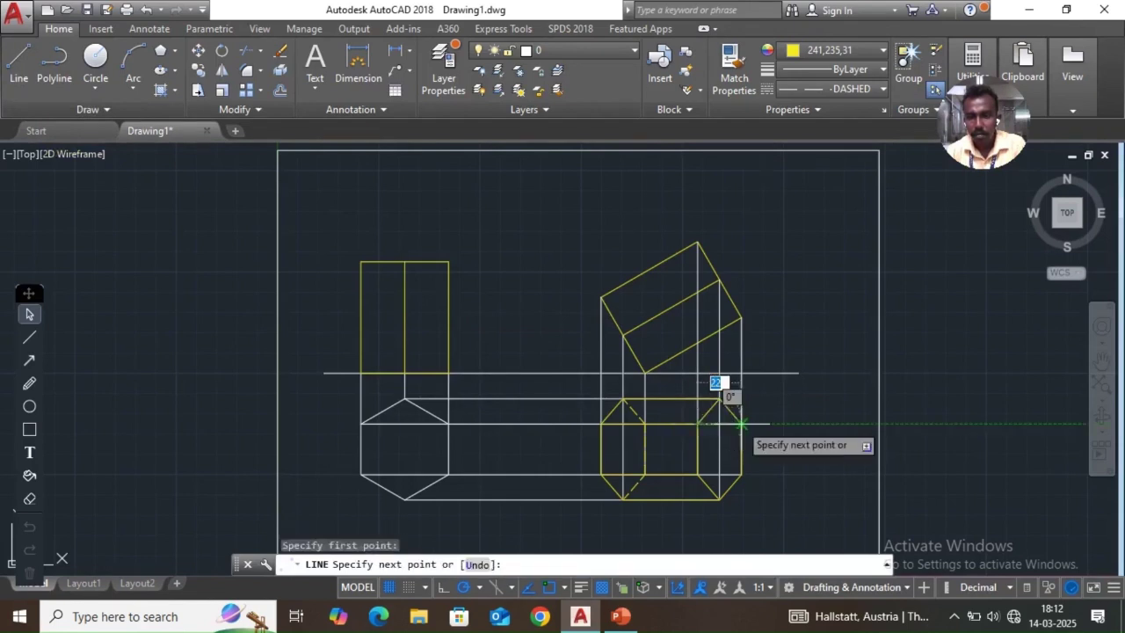
{"action": "key", "text": "Return"}
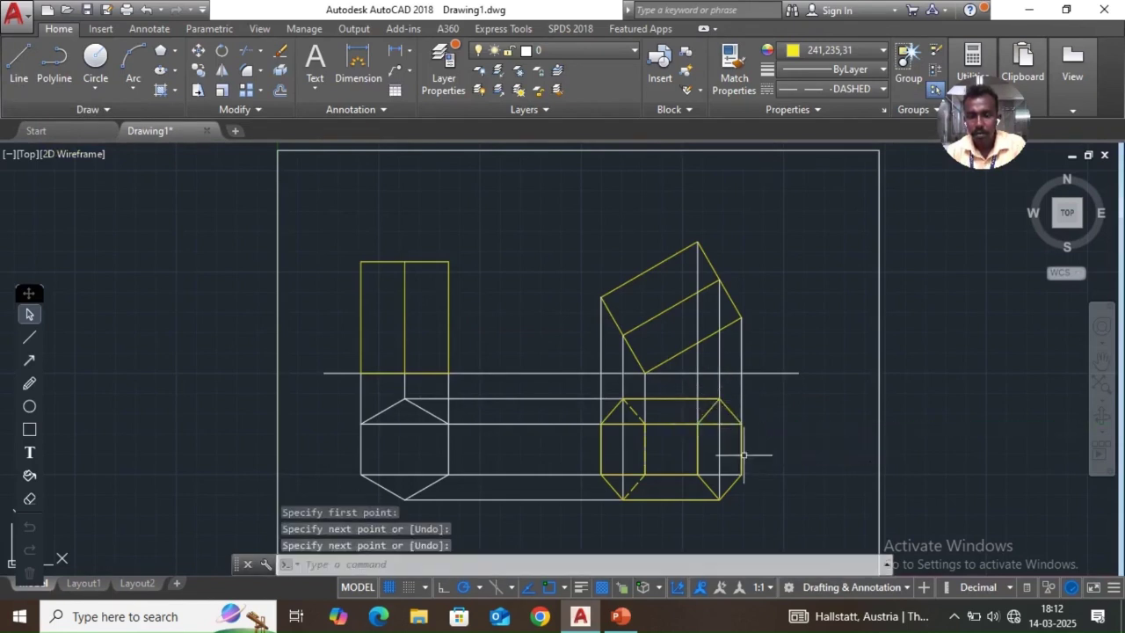
{"action": "left_click", "coordinate": [19, 66]}
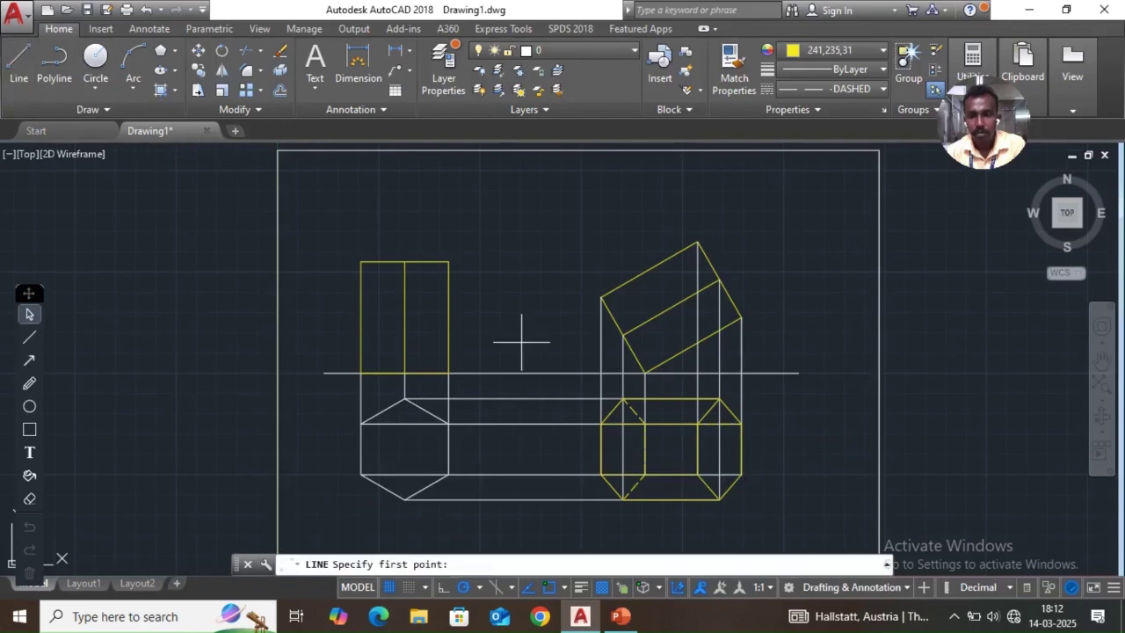
{"action": "left_click", "coordinate": [698, 474]}
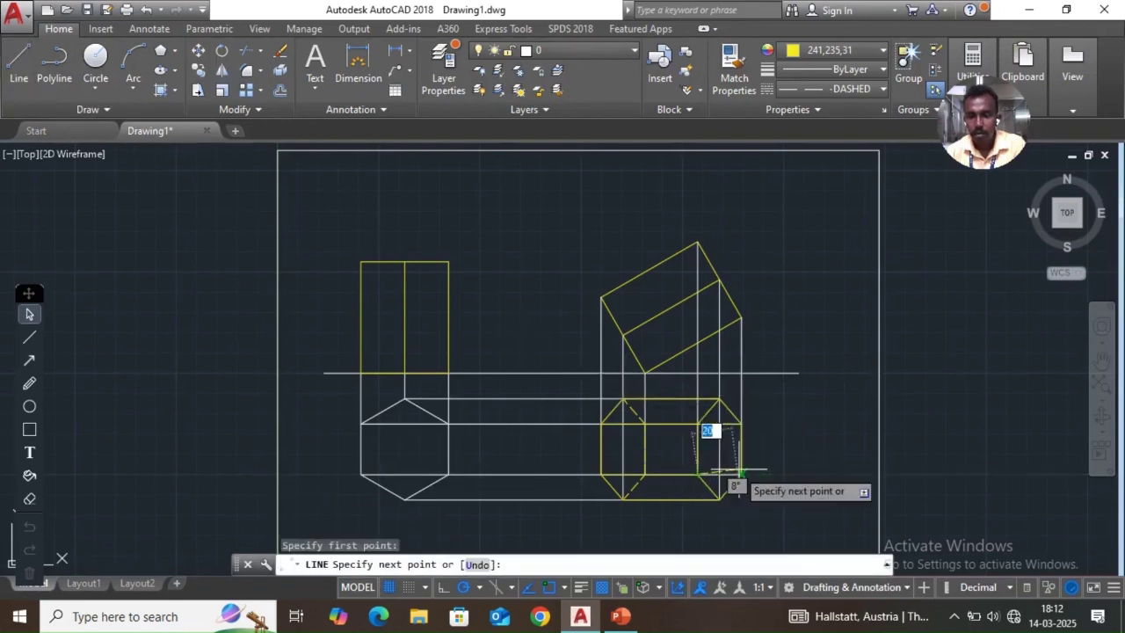
{"action": "left_click", "coordinate": [741, 474]}
{"action": "key", "text": "Return"}
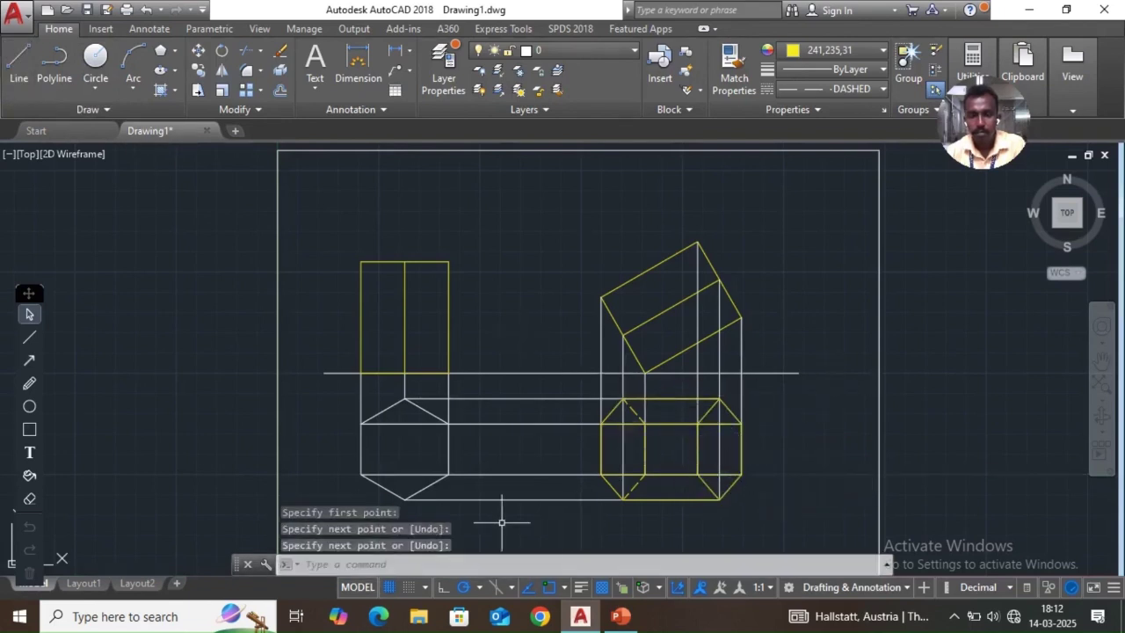
Set the current lineweight for new objects to 0.30 mm
{"action": "scroll", "coordinate": [591, 539], "scroll_direction": "up", "scroll_amount": 3}
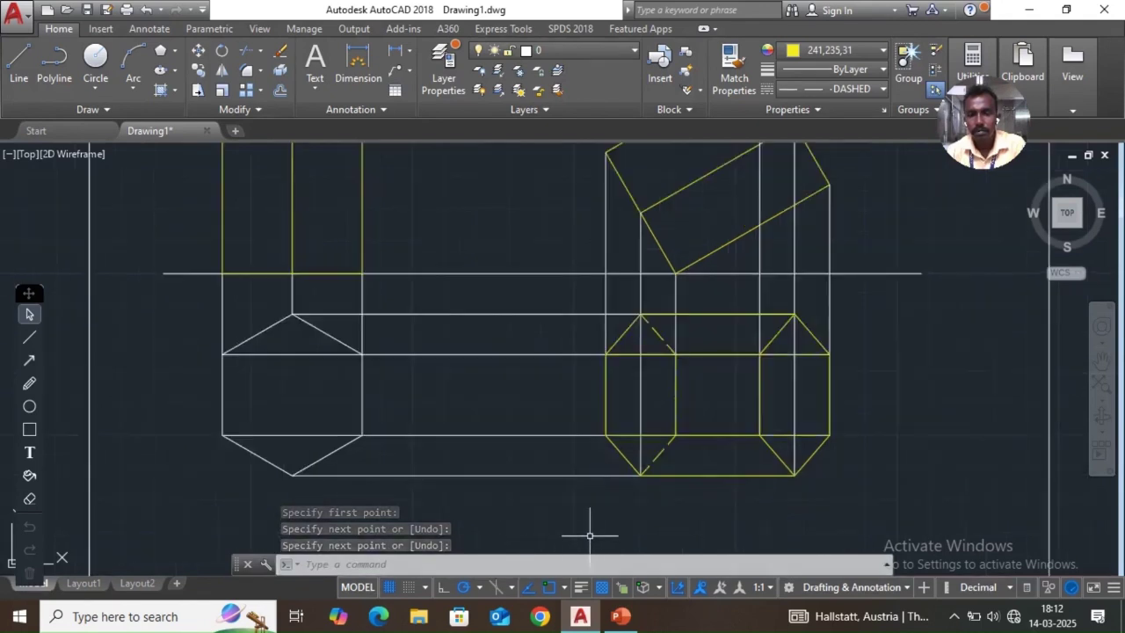
{"action": "scroll", "coordinate": [593, 529], "scroll_direction": "down", "scroll_amount": 3}
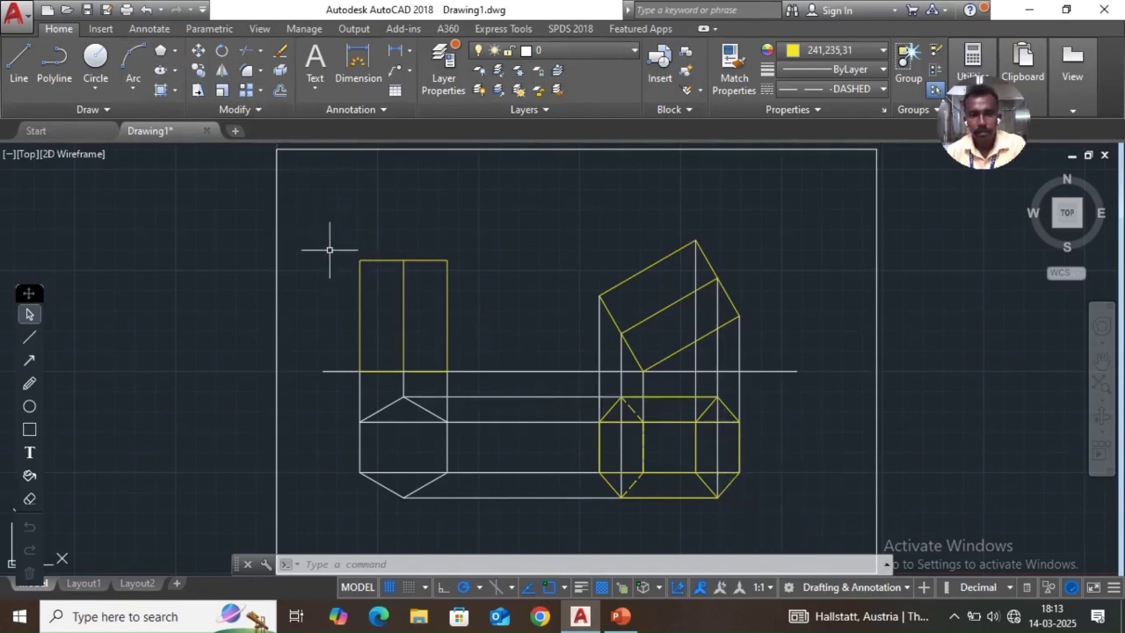
{"action": "left_click", "coordinate": [883, 88]}
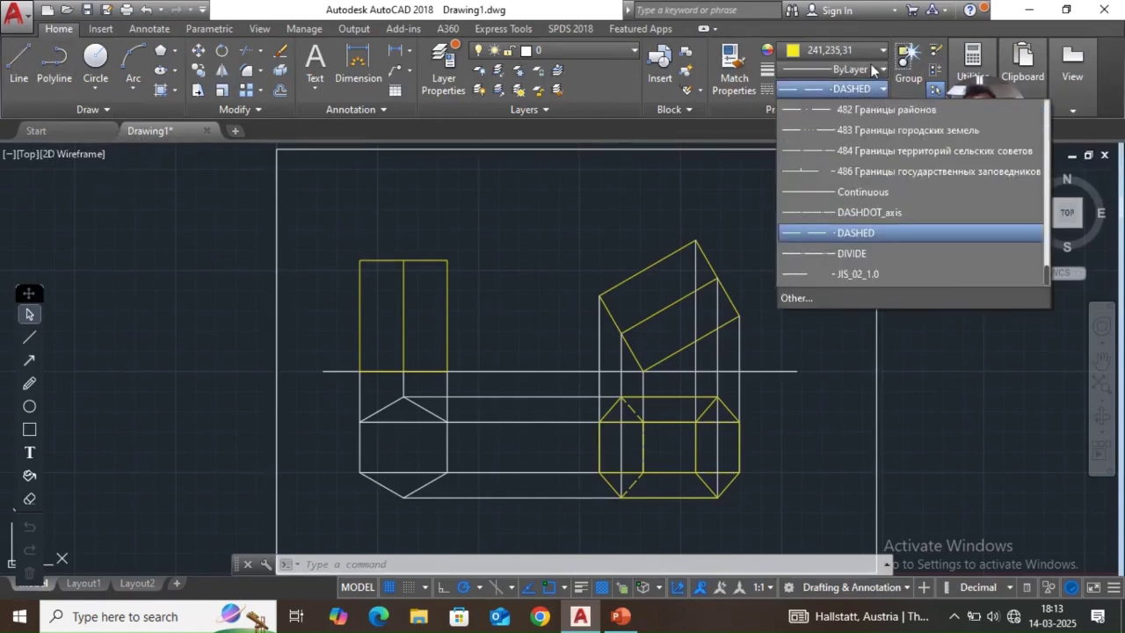
{"action": "left_click", "coordinate": [882, 68]}
{"action": "left_click", "coordinate": [874, 70]}
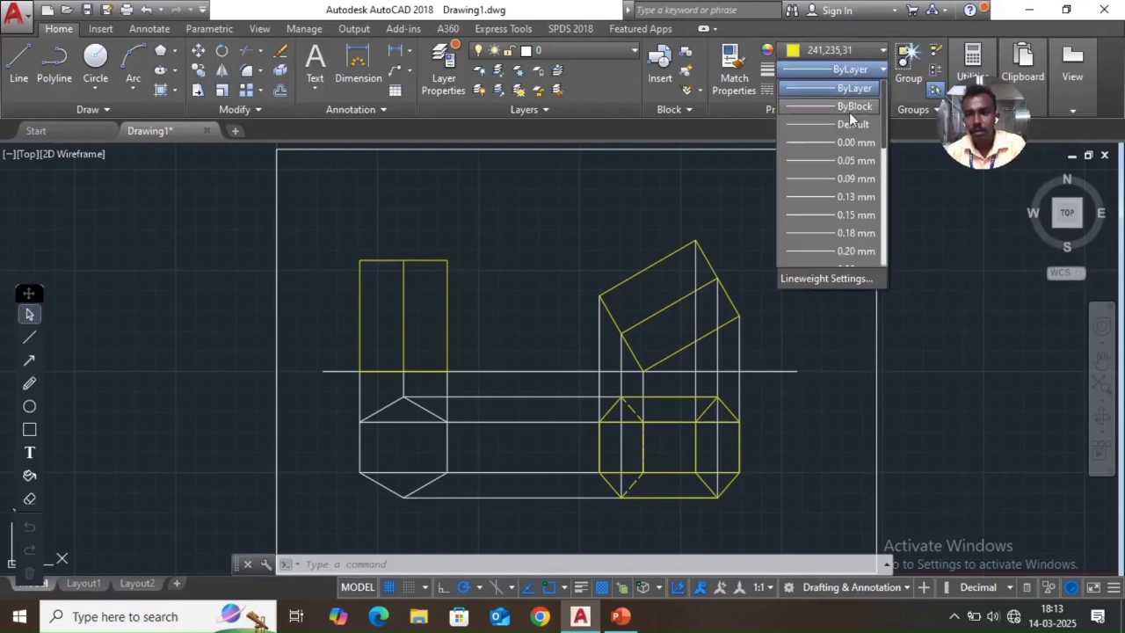
{"action": "left_click", "coordinate": [885, 193]}
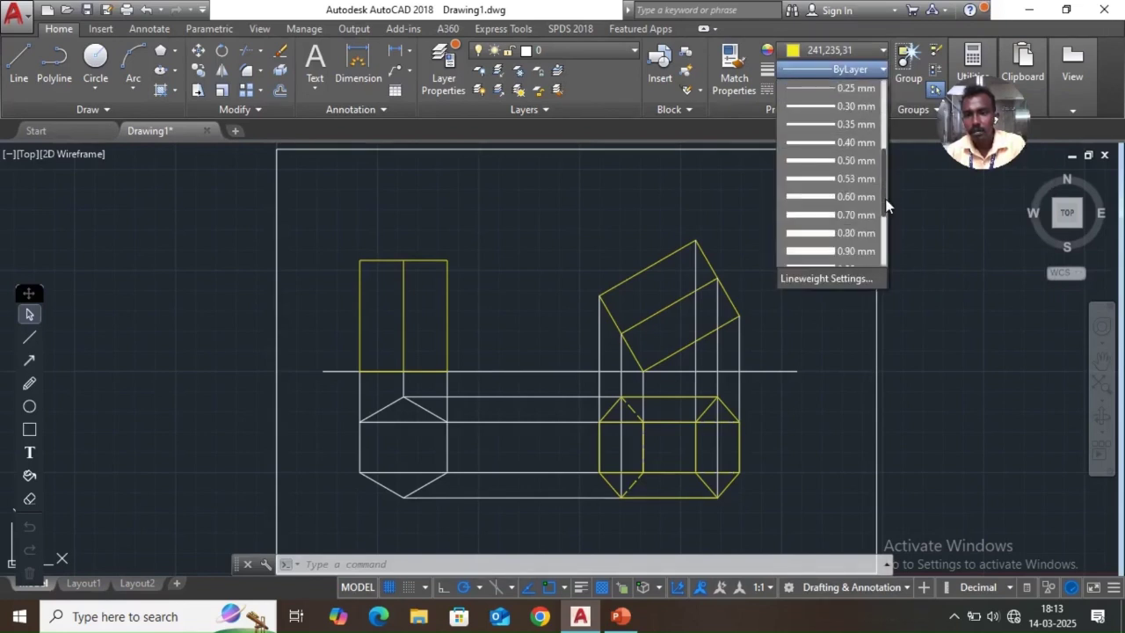
{"action": "left_click", "coordinate": [857, 106]}
Turn on Display Lineweight in the Lineweight Settings and accept the dialog
{"action": "left_click", "coordinate": [885, 68]}
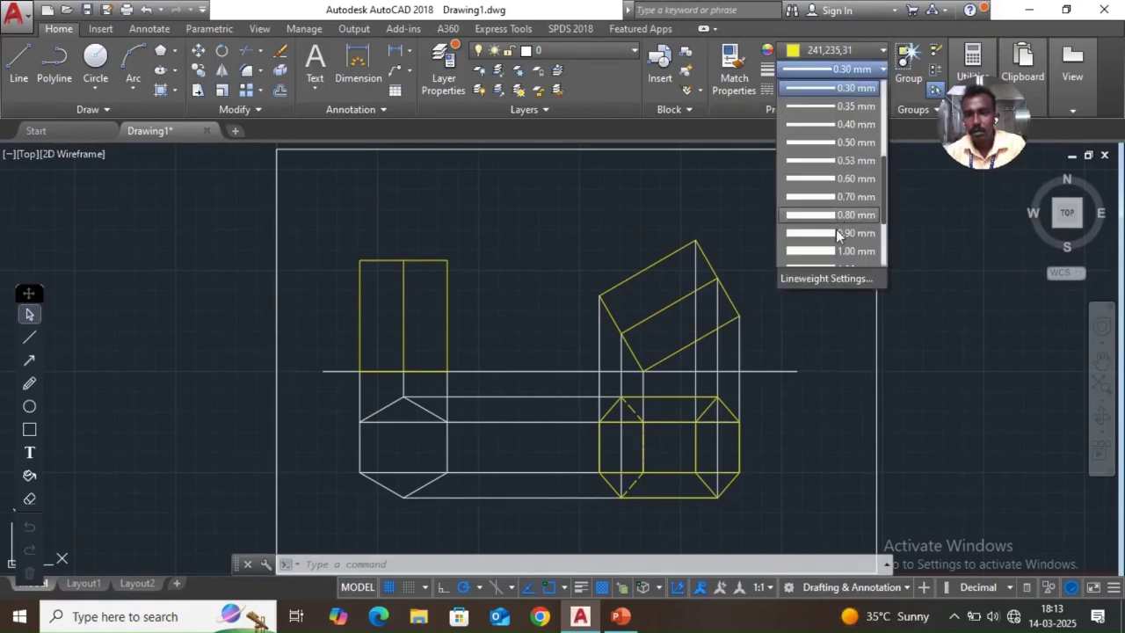
{"action": "left_click", "coordinate": [826, 278]}
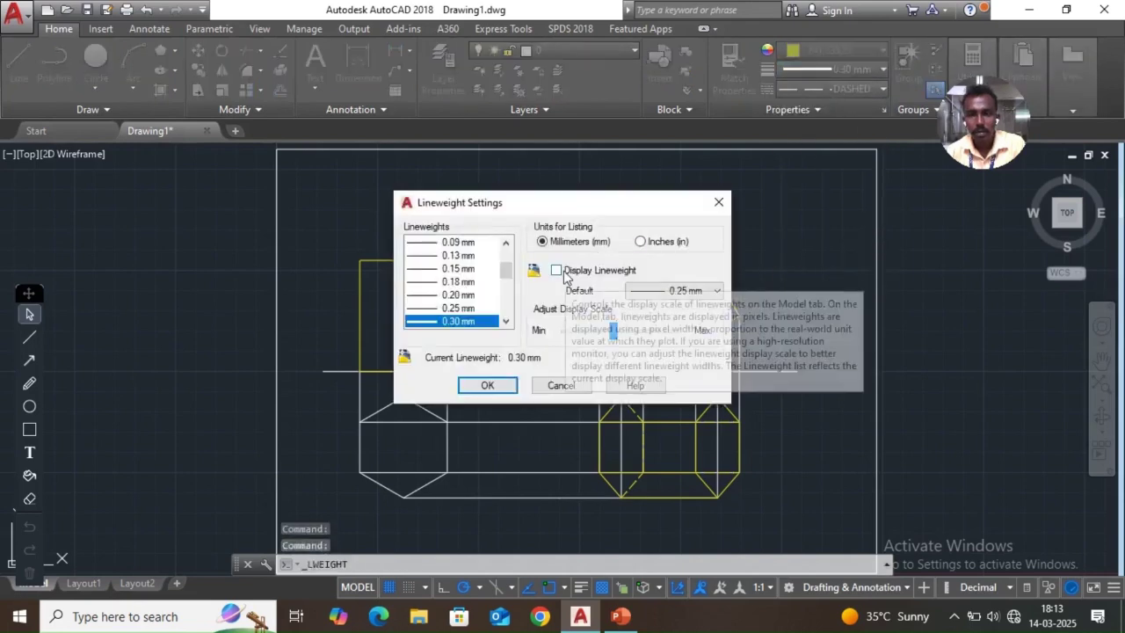
{"action": "left_click", "coordinate": [559, 273]}
{"action": "left_click", "coordinate": [489, 385]}
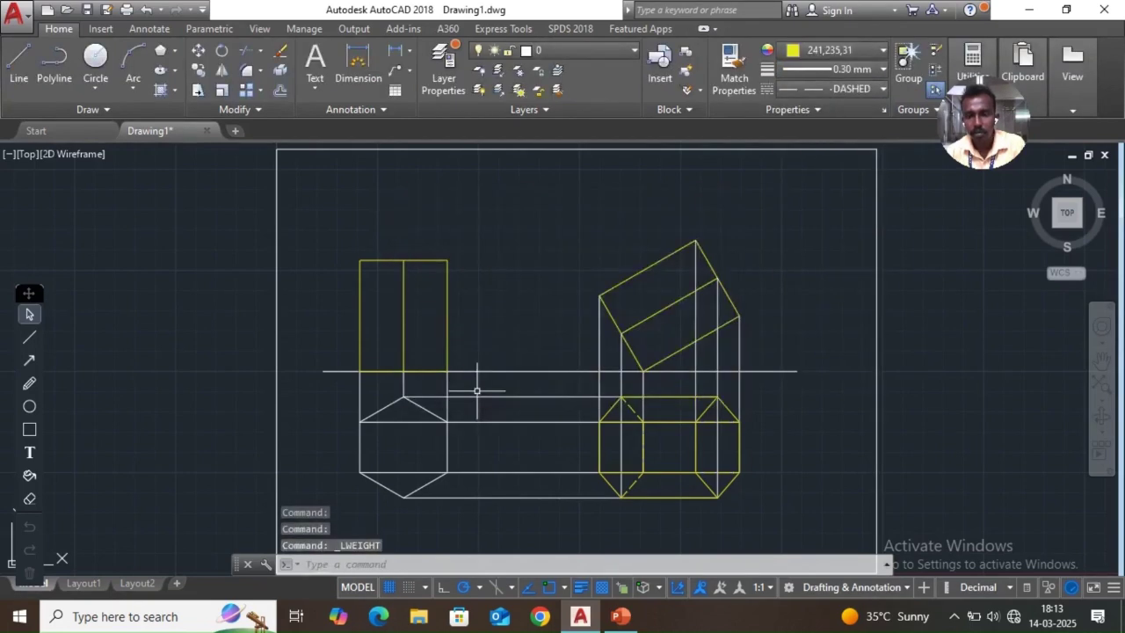
Change the outlines of both front views and both top views, without the projectors, to a 0.30 mm lineweight
{"action": "mouse_move", "coordinate": [342, 237]}
{"action": "left_mouse_down"}
{"action": "mouse_move", "coordinate": [367, 312]}
{"action": "mouse_move", "coordinate": [459, 362]}
{"action": "mouse_move", "coordinate": [346, 238]}
{"action": "left_mouse_up"}
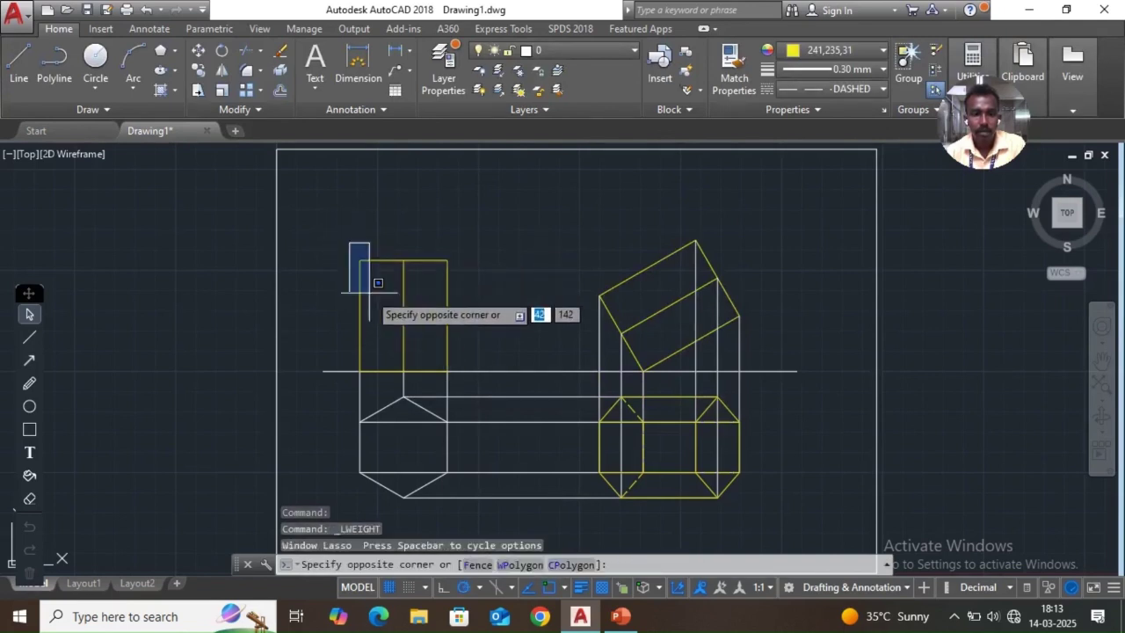
{"action": "left_click", "coordinate": [465, 381]}
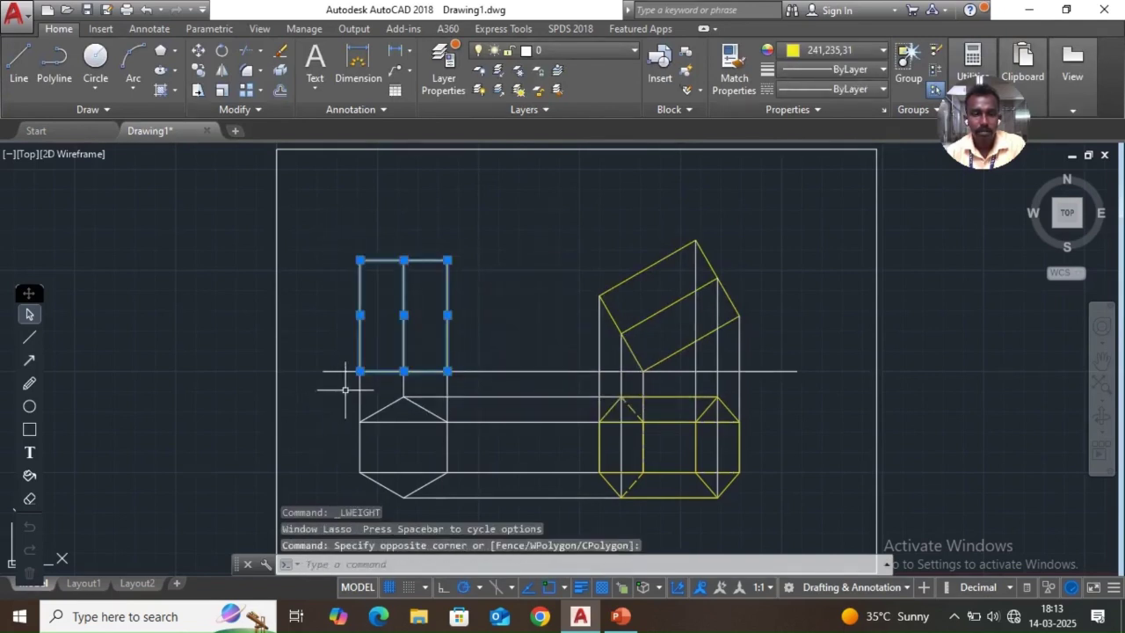
{"action": "mouse_move", "coordinate": [344, 390]}
{"action": "left_mouse_down"}
{"action": "mouse_move", "coordinate": [392, 443]}
{"action": "mouse_move", "coordinate": [485, 499]}
{"action": "left_mouse_up"}
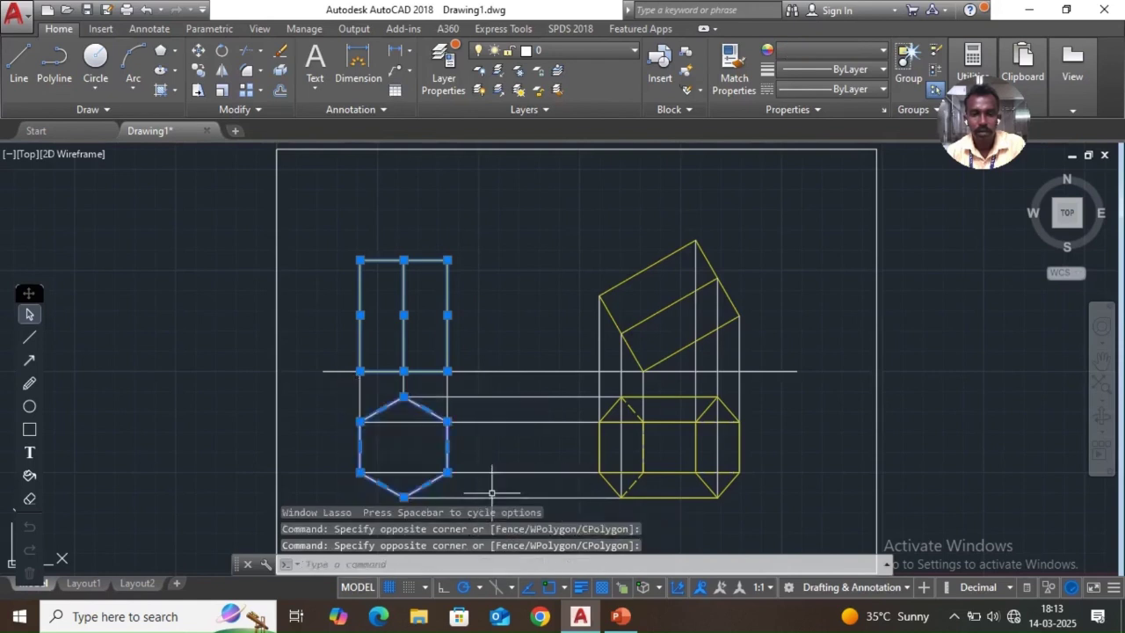
{"action": "left_click", "coordinate": [573, 237]}
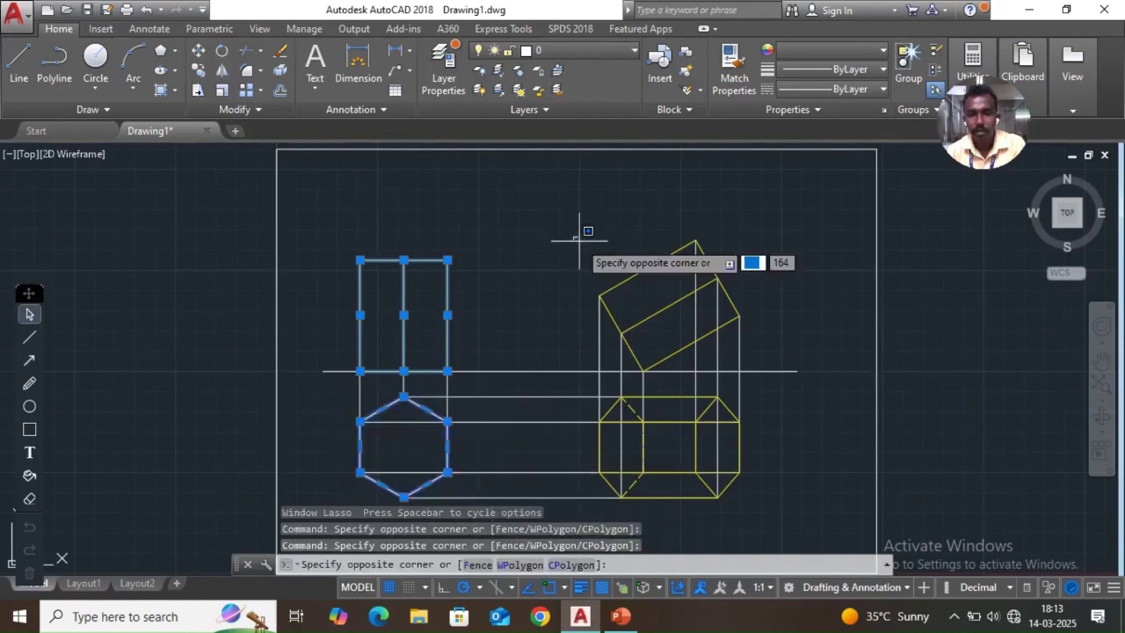
{"action": "left_click", "coordinate": [769, 371]}
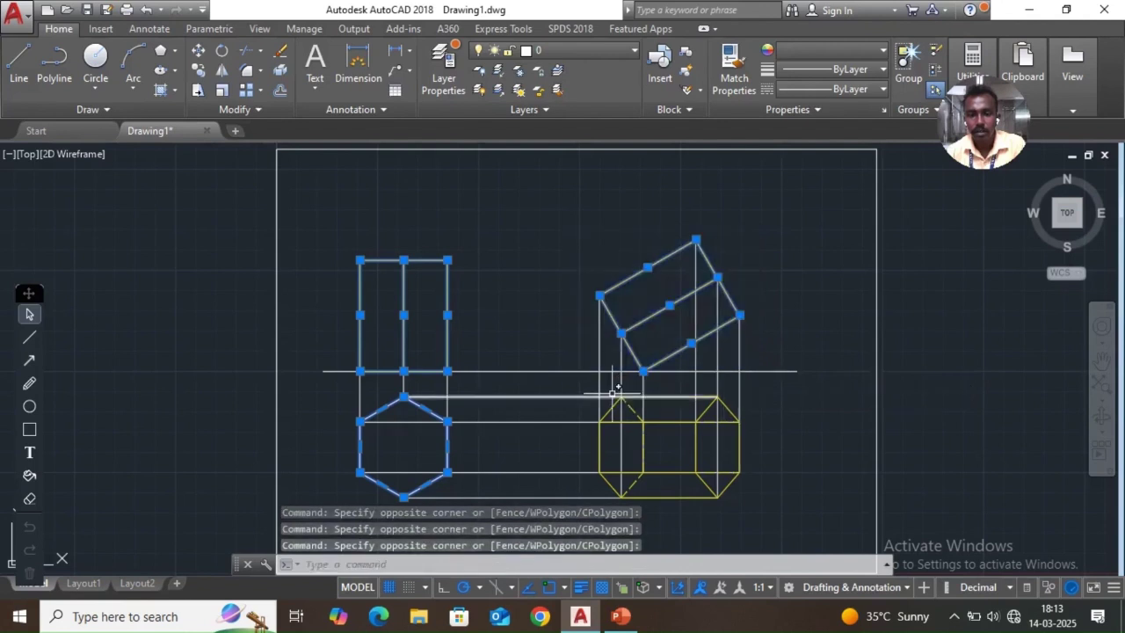
{"action": "left_click", "coordinate": [579, 383]}
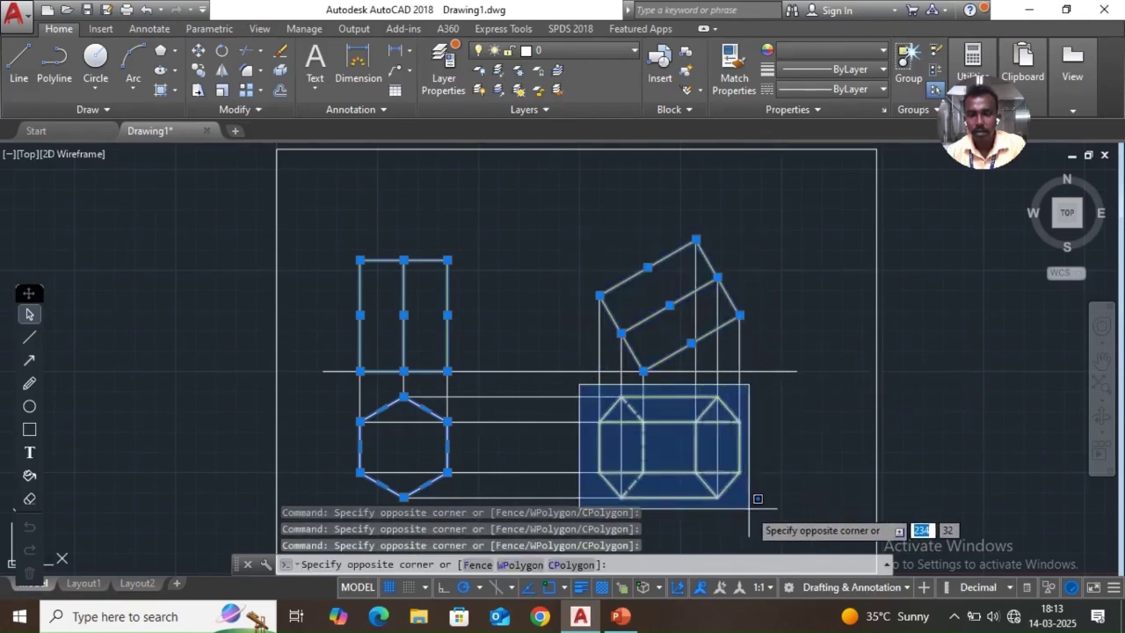
{"action": "left_click", "coordinate": [756, 497]}
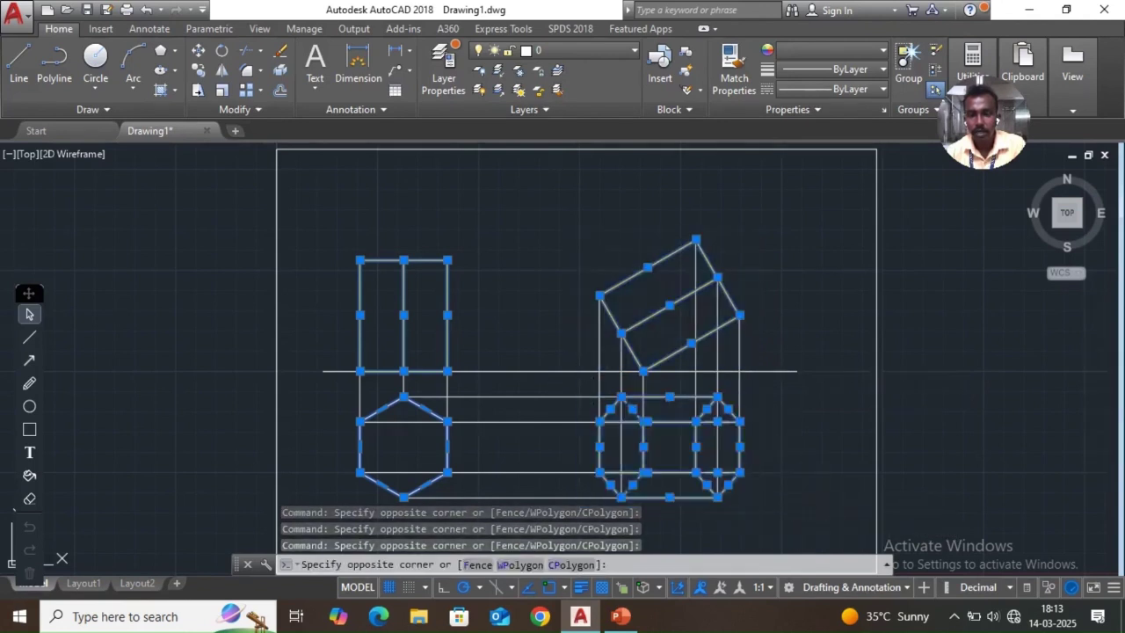
{"action": "left_click", "coordinate": [882, 70]}
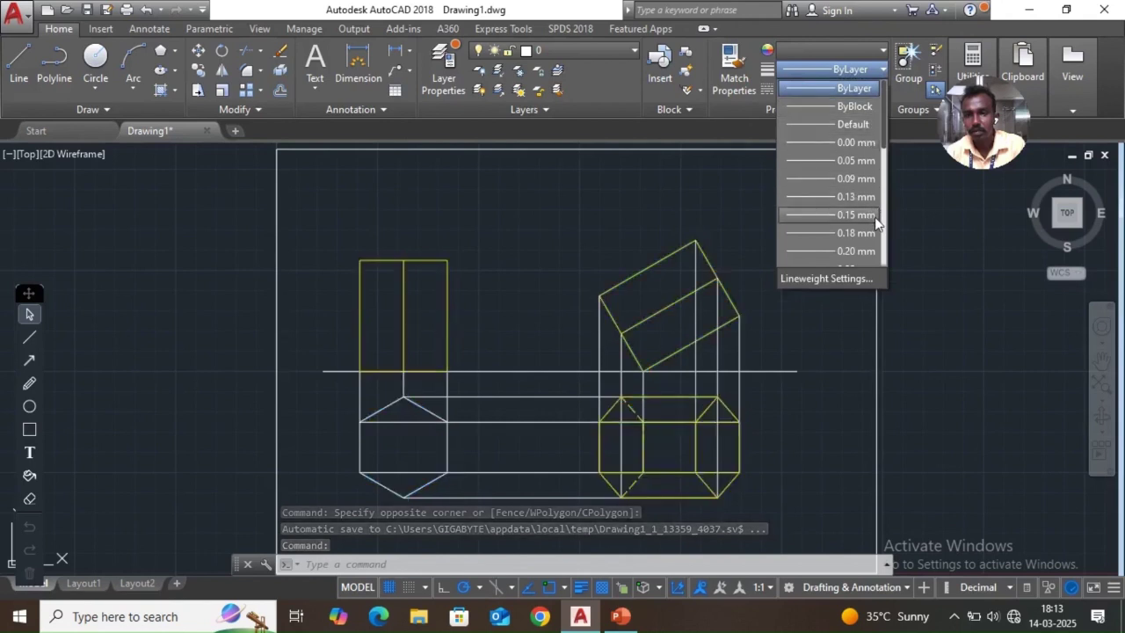
{"action": "scroll", "coordinate": [864, 124], "scroll_direction": "down", "scroll_amount": 6}
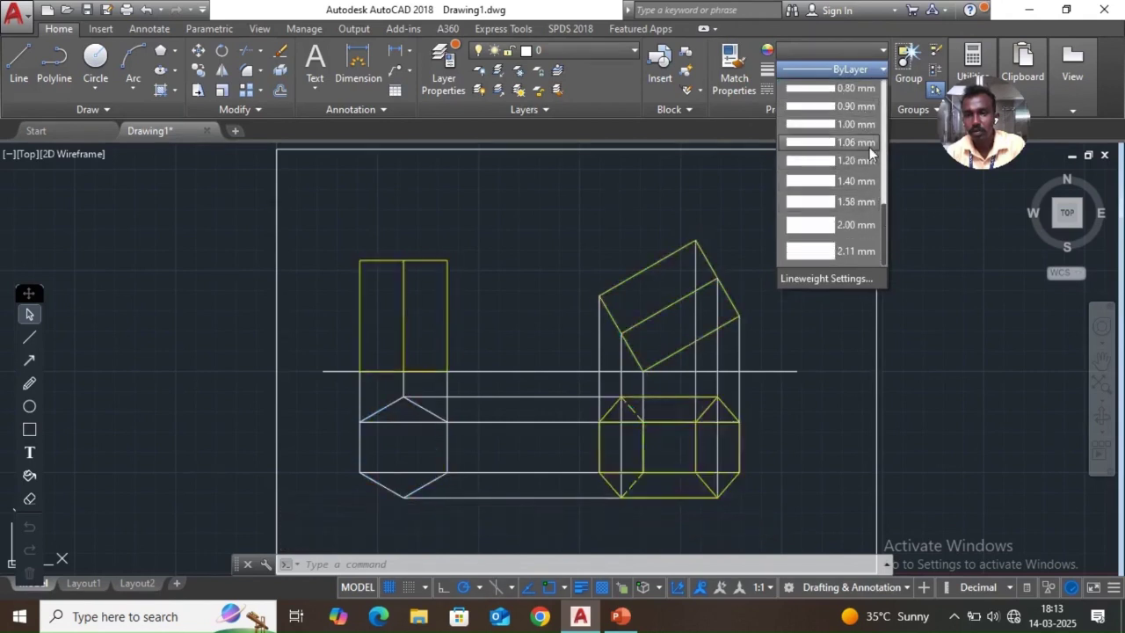
{"action": "scroll", "coordinate": [885, 149], "scroll_direction": "up", "scroll_amount": 3}
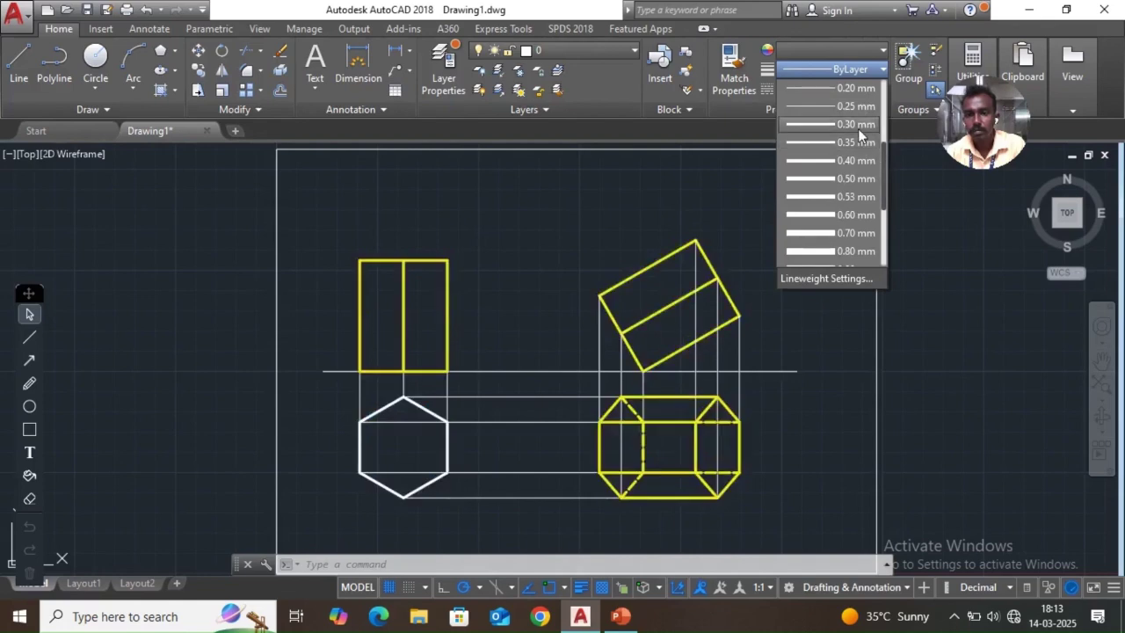
{"action": "left_click", "coordinate": [857, 128]}
{"action": "key", "text": "Escape"}
{"action": "key", "text": "Escape"}
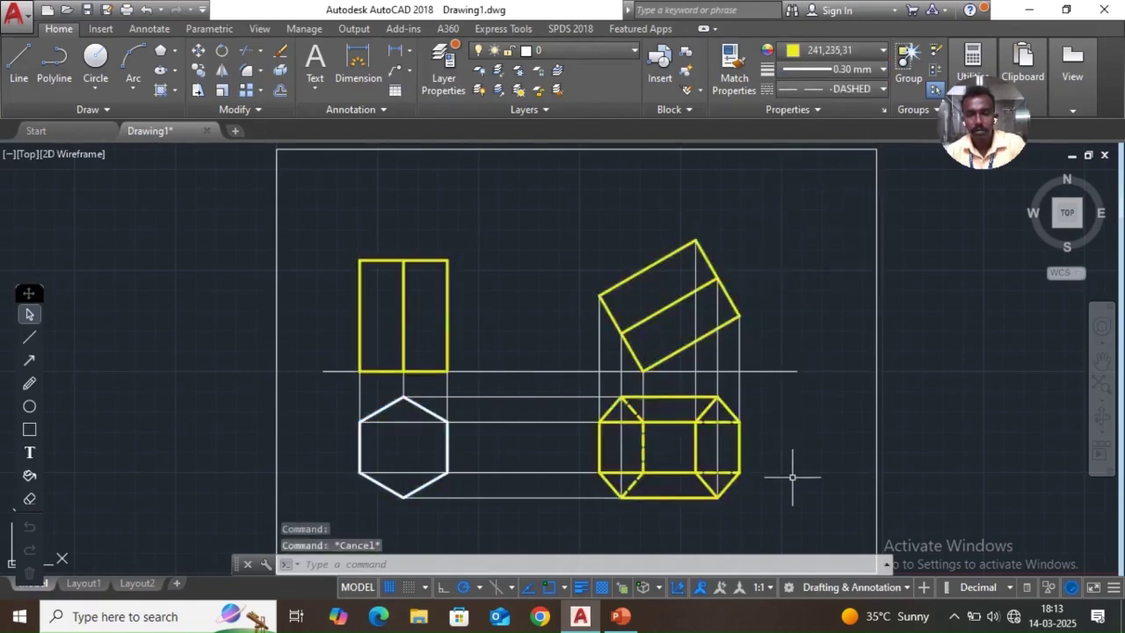
Delete the two dashed lines across the right hexagon with their overlapping horizontal projectors, and the vertical projector behind the left hexagon's dashed edge
{"action": "scroll", "coordinate": [716, 448], "scroll_direction": "up", "scroll_amount": 5}
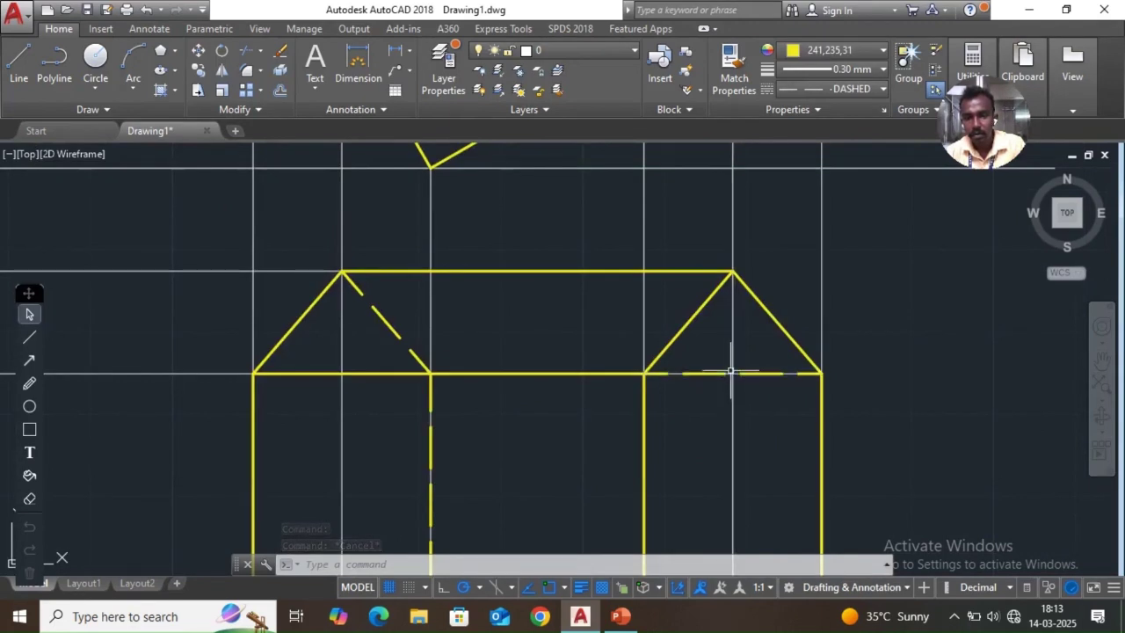
{"action": "left_click", "coordinate": [734, 374]}
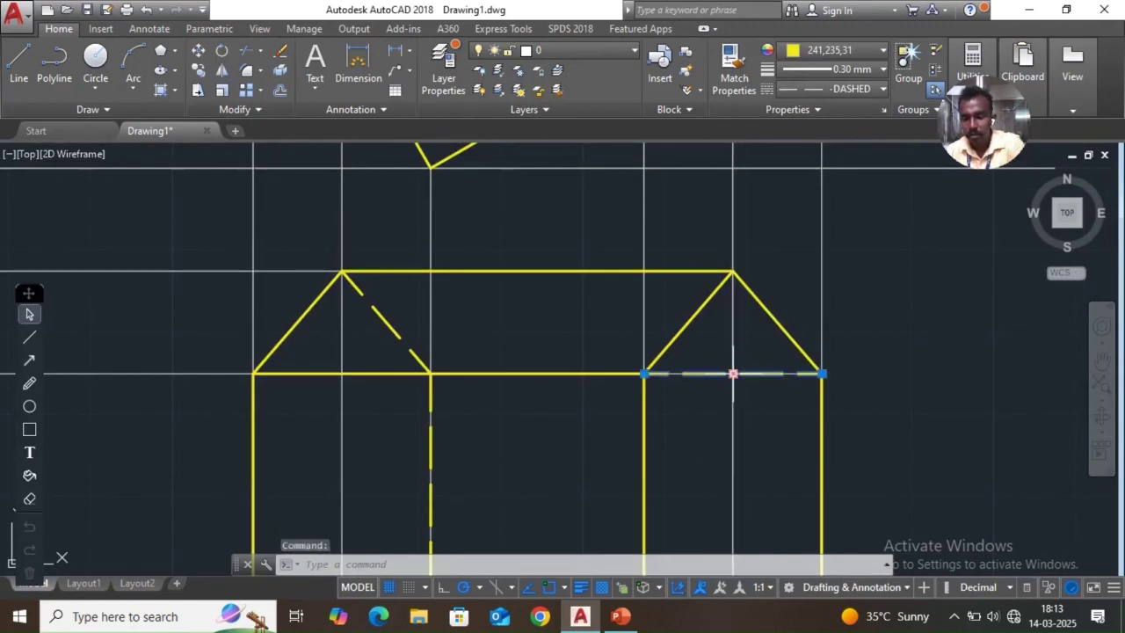
{"action": "key", "text": "Delete"}
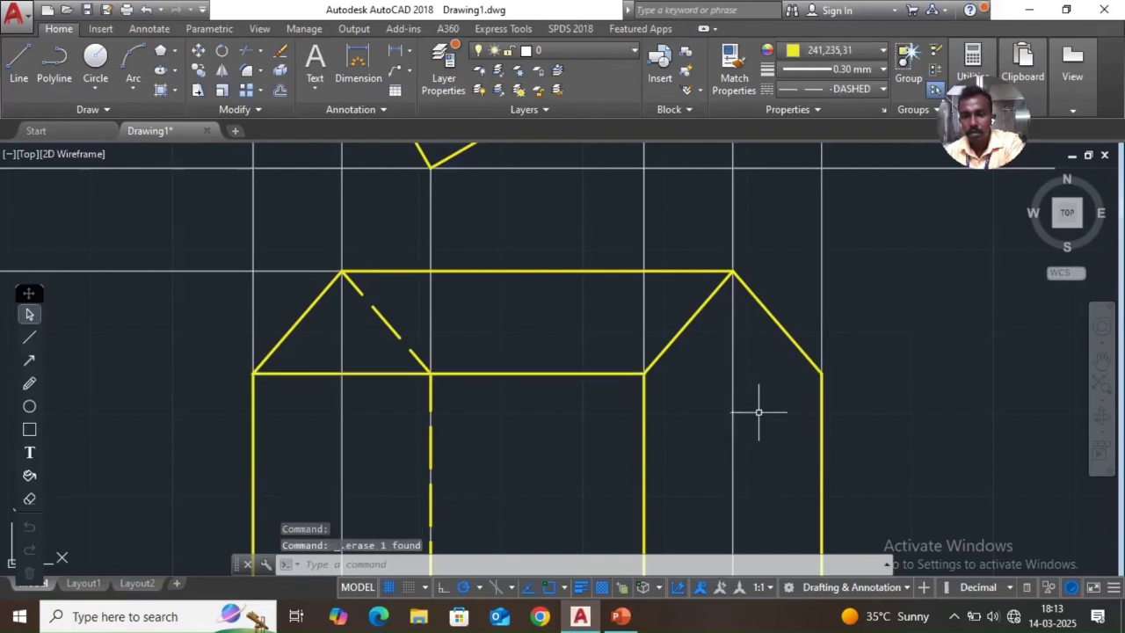
{"action": "scroll", "coordinate": [764, 411], "scroll_direction": "down", "scroll_amount": 2}
{"action": "left_click", "coordinate": [765, 516]}
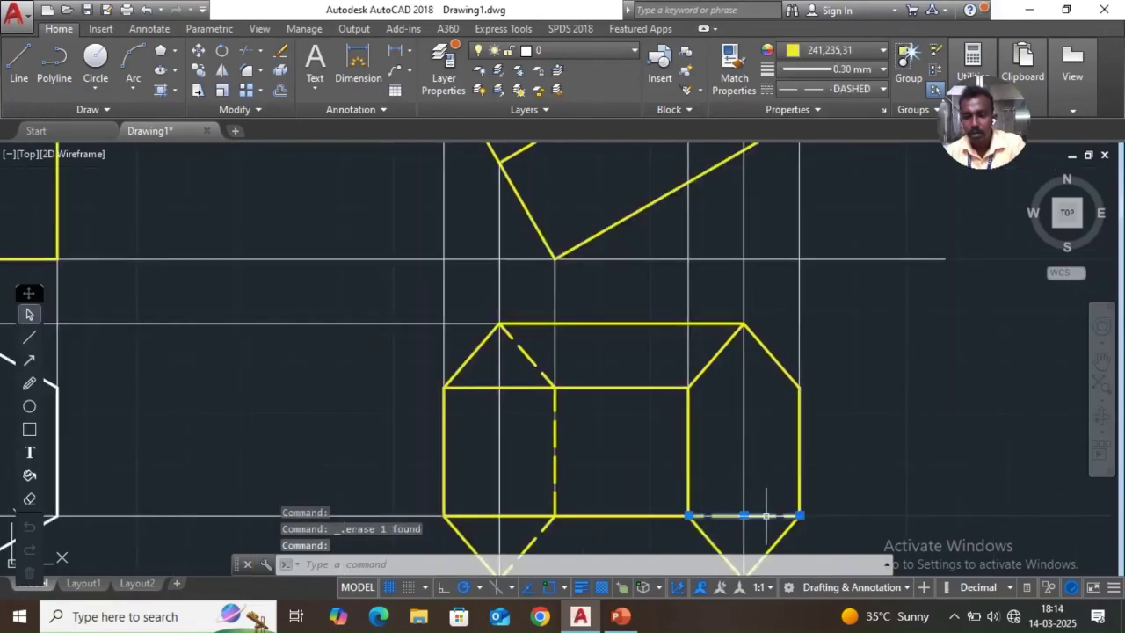
{"action": "key", "text": "Delete"}
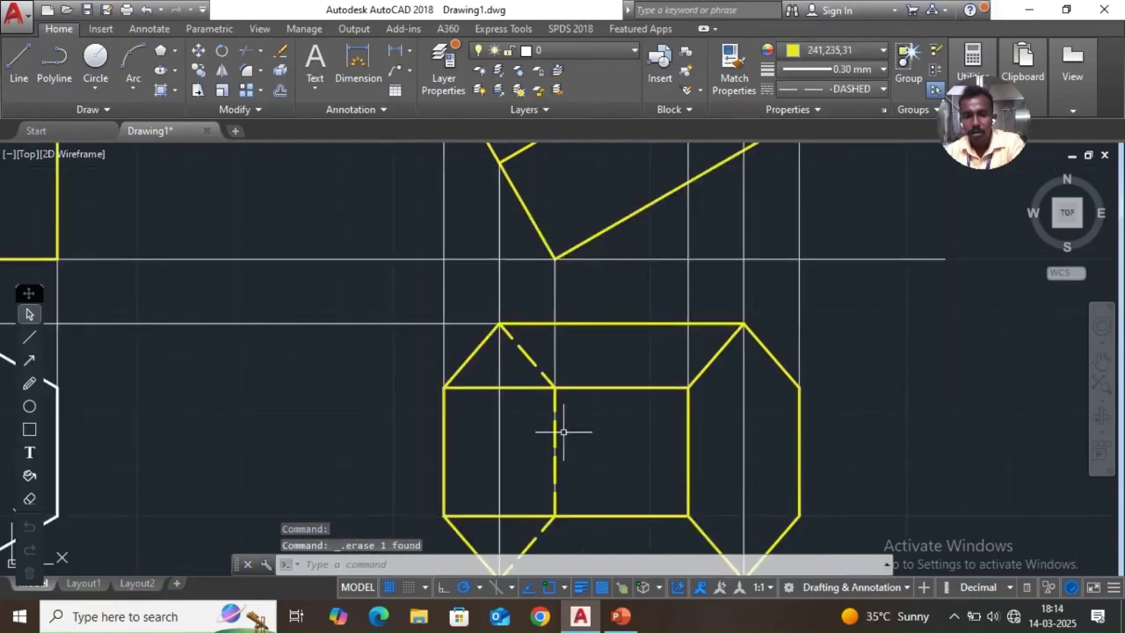
{"action": "left_click", "coordinate": [556, 340]}
{"action": "key", "text": "Delete"}
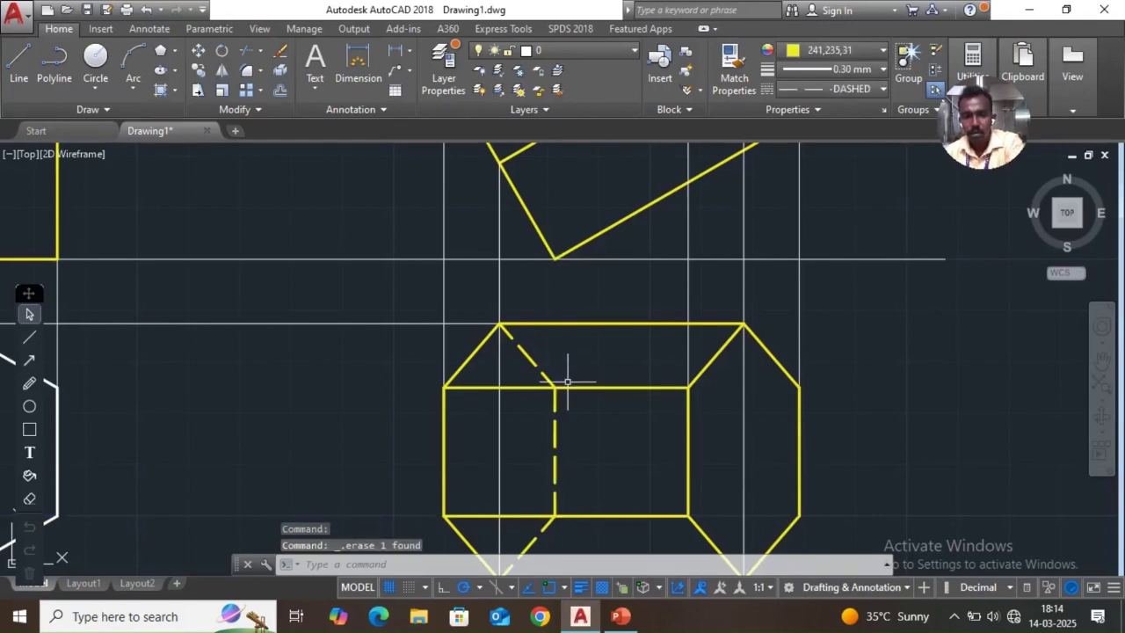
Redraw the two horizontal dashed lines across the right hexagon, joining its upper side vertices and its lower side vertices
{"action": "scroll", "coordinate": [550, 520], "scroll_direction": "down", "scroll_amount": 2}
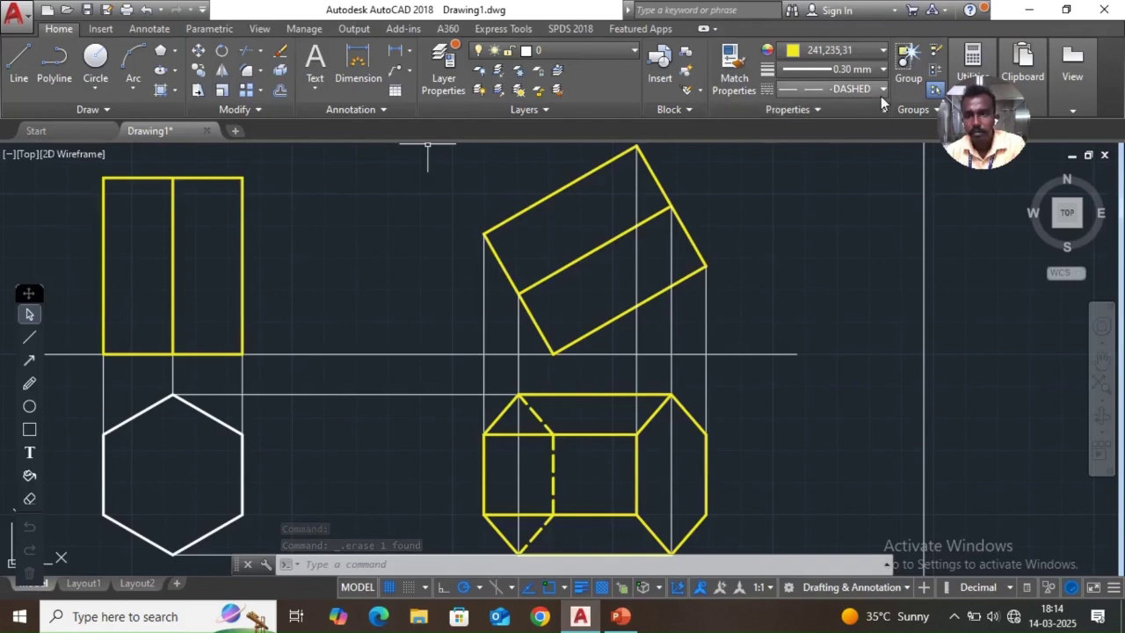
{"action": "left_click", "coordinate": [19, 63]}
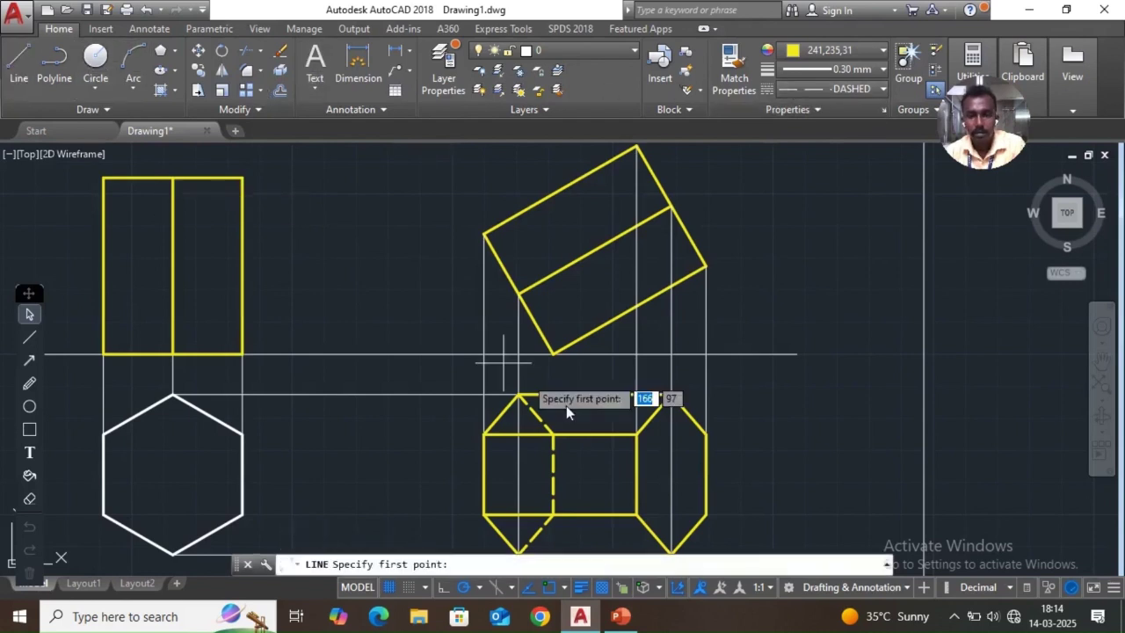
{"action": "left_click", "coordinate": [637, 434]}
{"action": "left_click", "coordinate": [706, 433]}
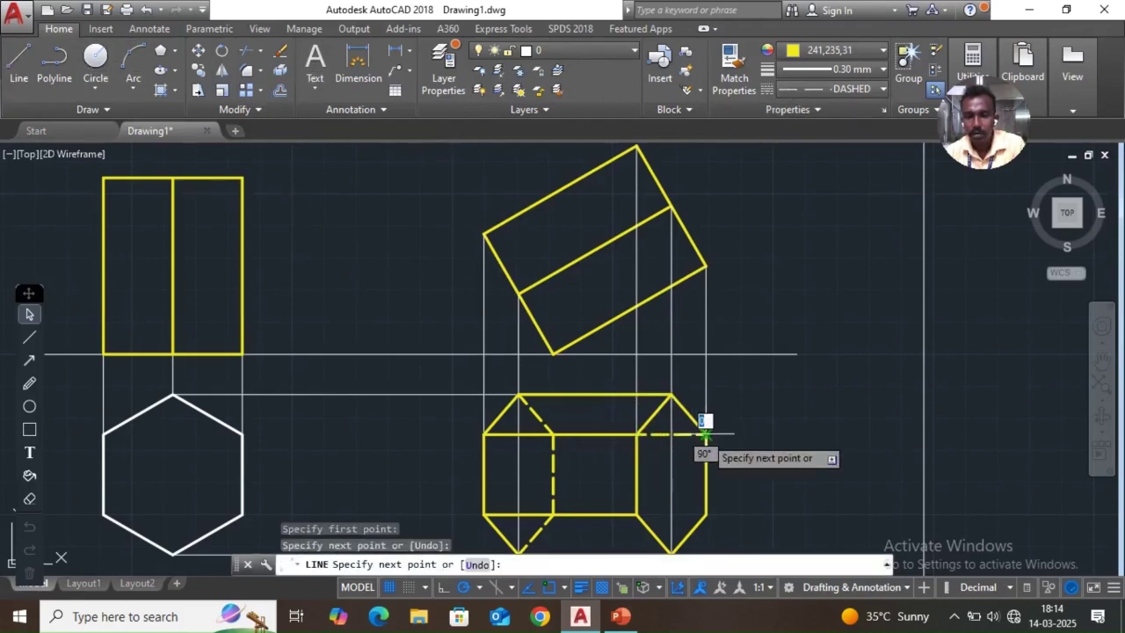
{"action": "key", "text": "Return"}
{"action": "key", "text": "Return"}
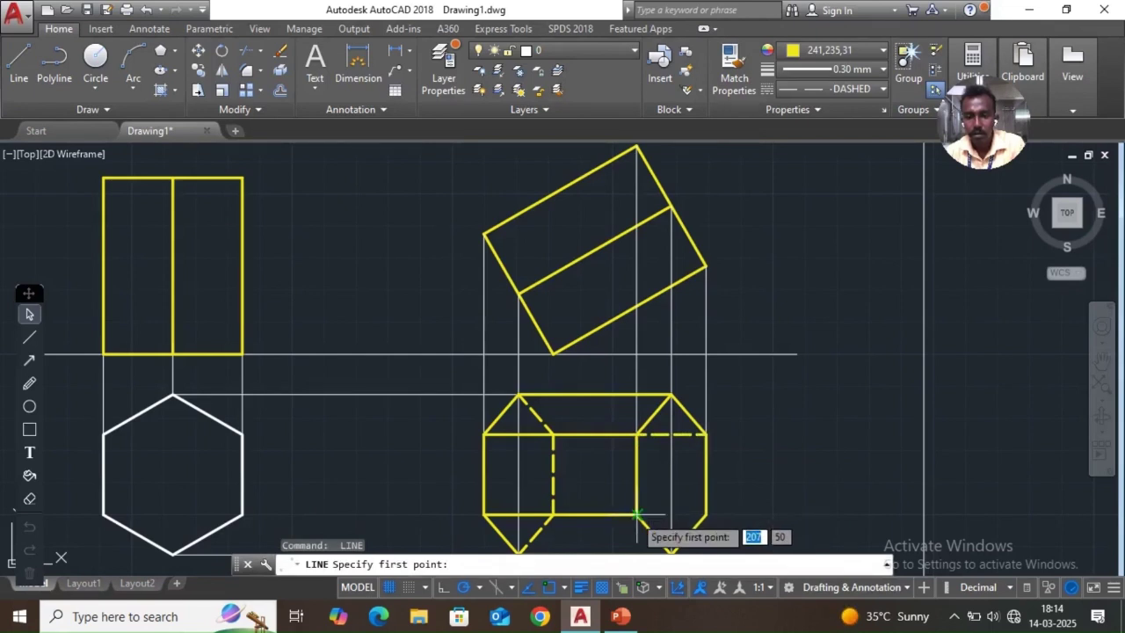
{"action": "left_click", "coordinate": [706, 513]}
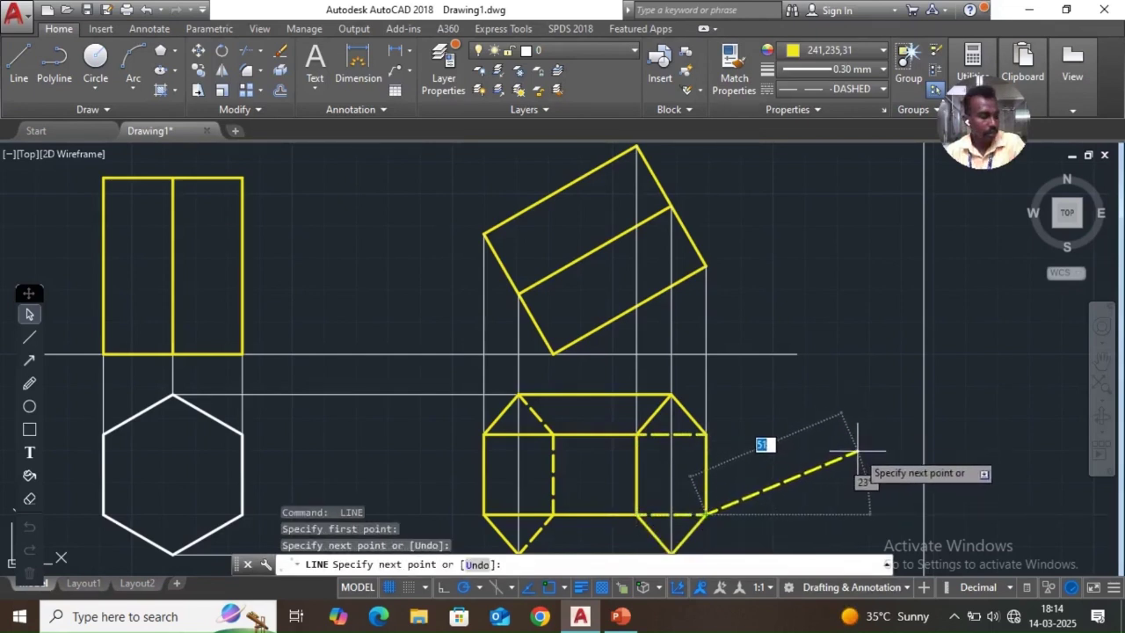
{"action": "key", "text": "Escape"}
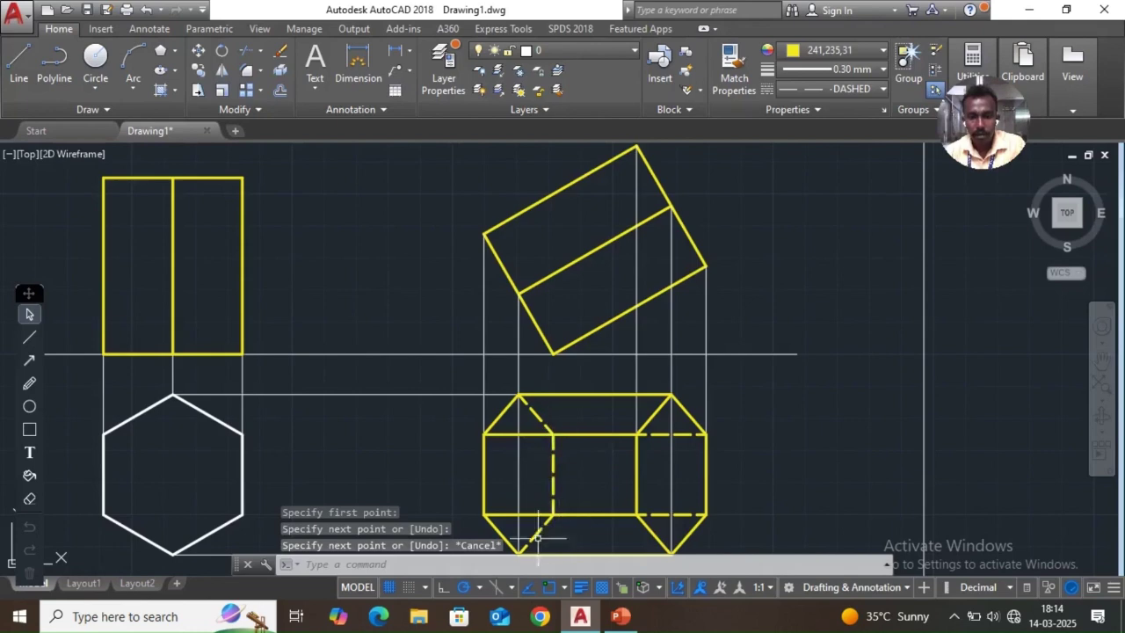
Set the current linetype for new objects back to ByLayer
{"action": "scroll", "coordinate": [796, 510], "scroll_direction": "down", "scroll_amount": 4}
{"action": "scroll", "coordinate": [711, 527], "scroll_direction": "up", "scroll_amount": 6}
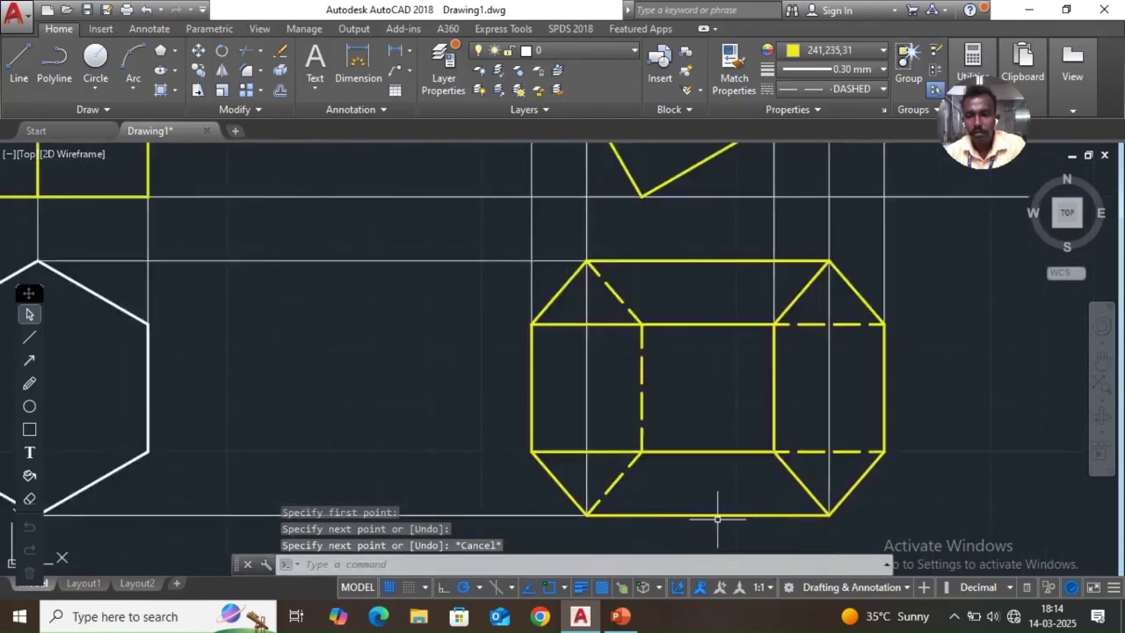
{"action": "scroll", "coordinate": [850, 474], "scroll_direction": "down", "scroll_amount": 3}
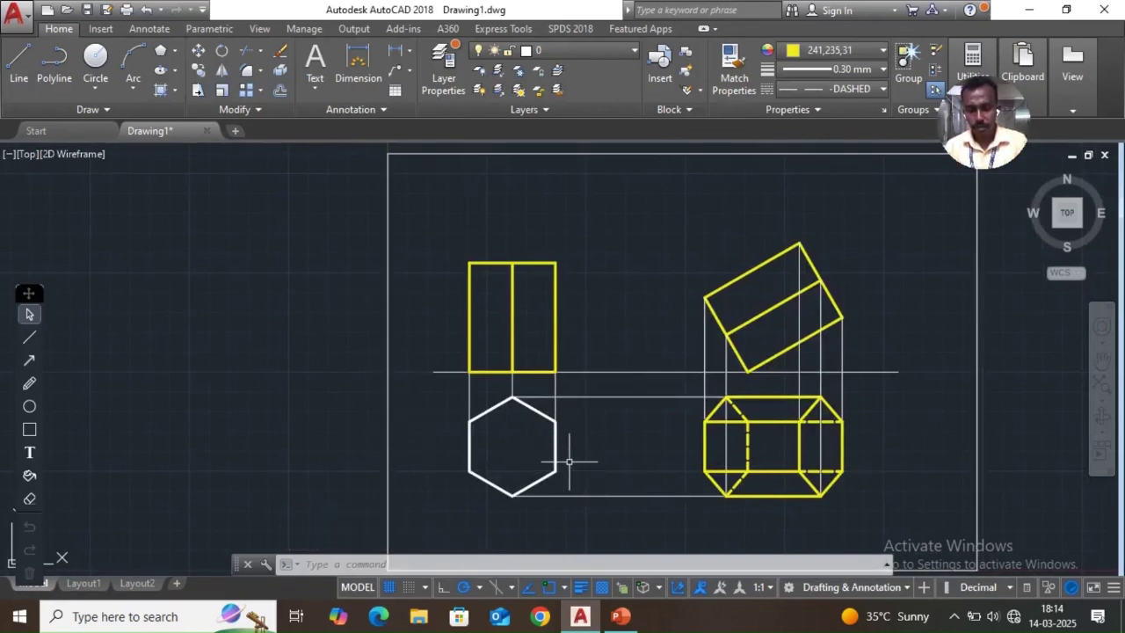
{"action": "left_click", "coordinate": [868, 92]}
{"action": "scroll", "coordinate": [850, 120], "scroll_direction": "up", "scroll_amount": 10}
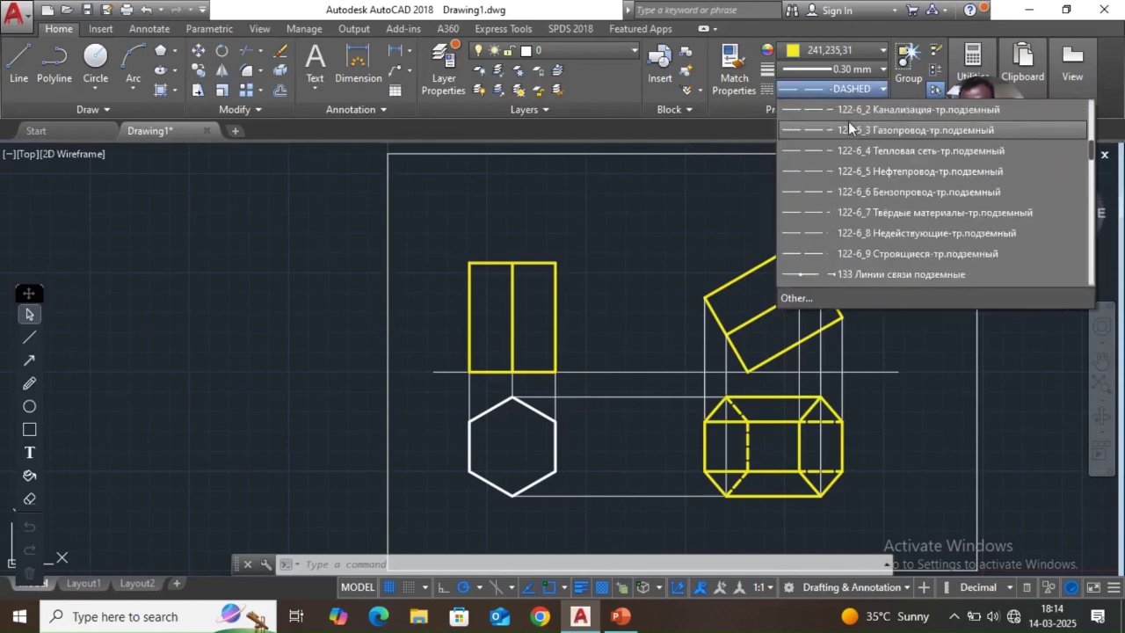
{"action": "left_click", "coordinate": [835, 113]}
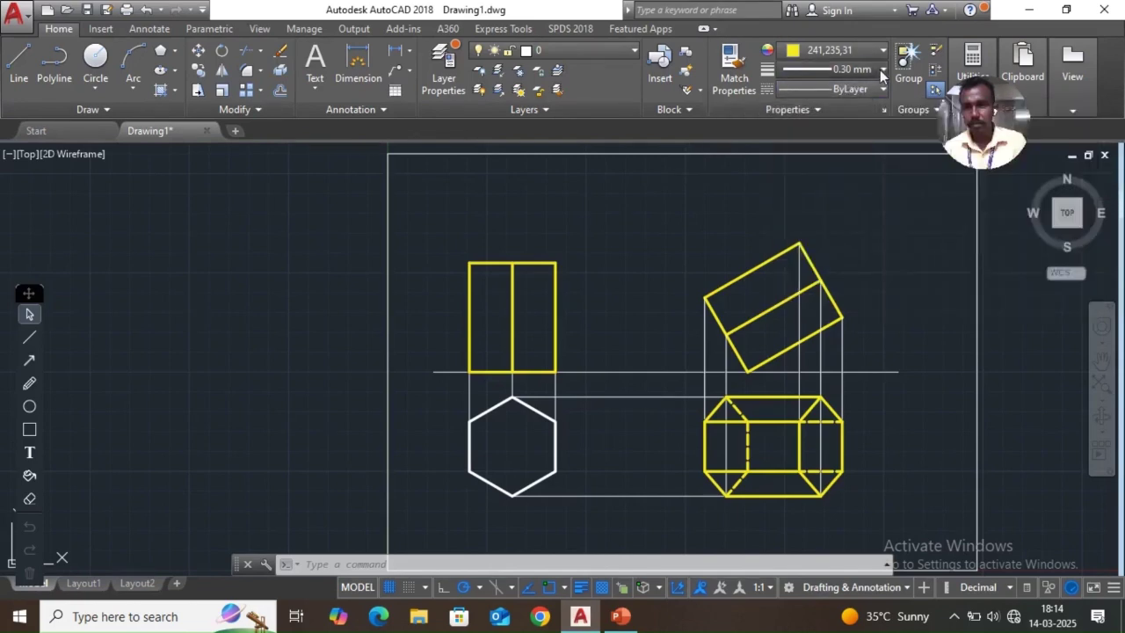
Set the current lineweight to ByLayer and draw a horizontal projector from the hexagon's lower-left vertex to the right top view's lower-left vertex
{"action": "left_click", "coordinate": [879, 70]}
{"action": "left_click", "coordinate": [847, 90]}
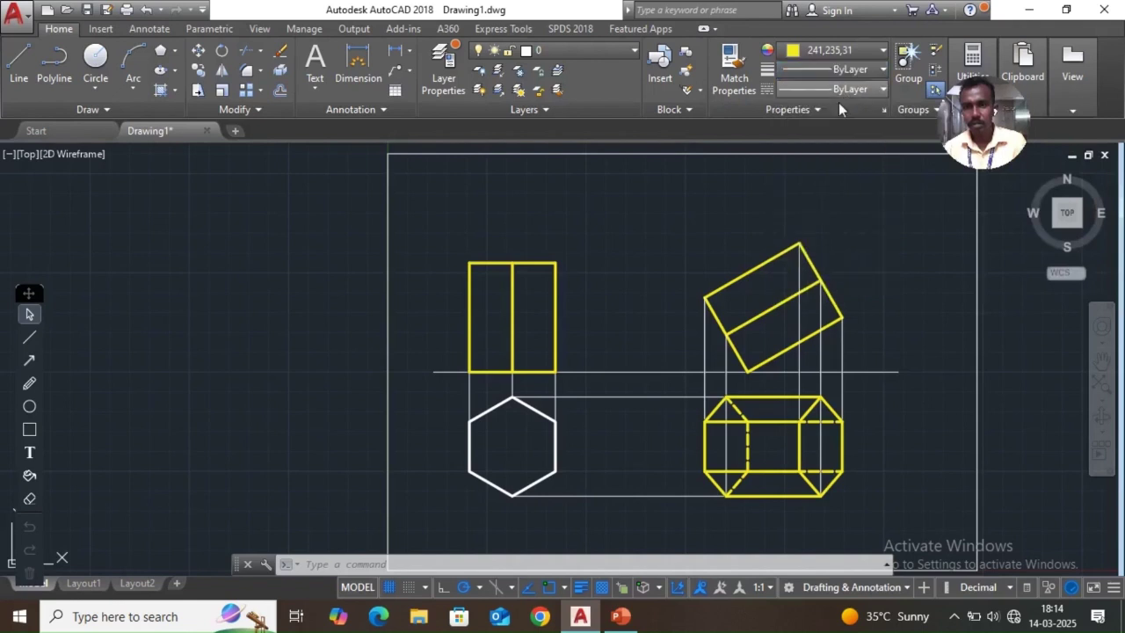
{"action": "left_click", "coordinate": [16, 59]}
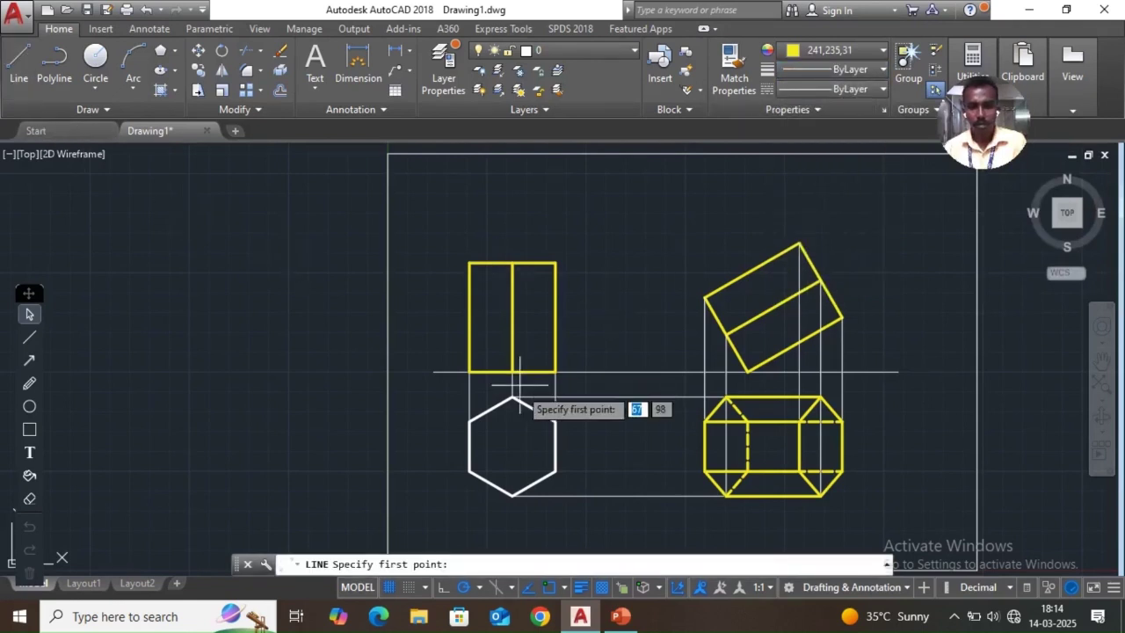
{"action": "left_click", "coordinate": [471, 469]}
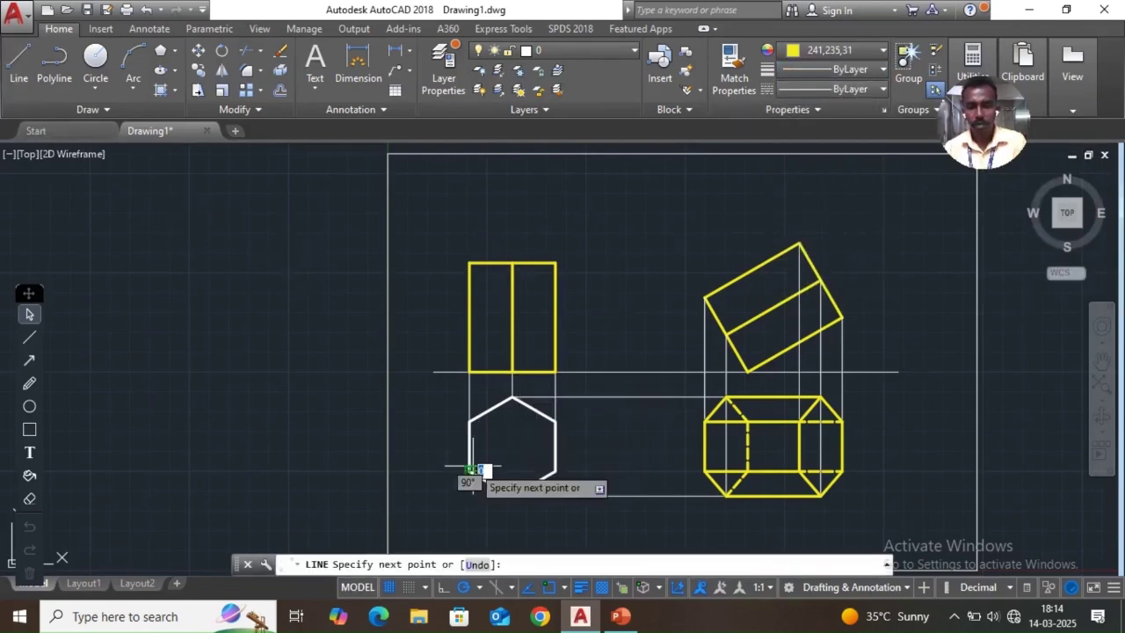
{"action": "left_click", "coordinate": [704, 471]}
{"action": "key", "text": "Return"}
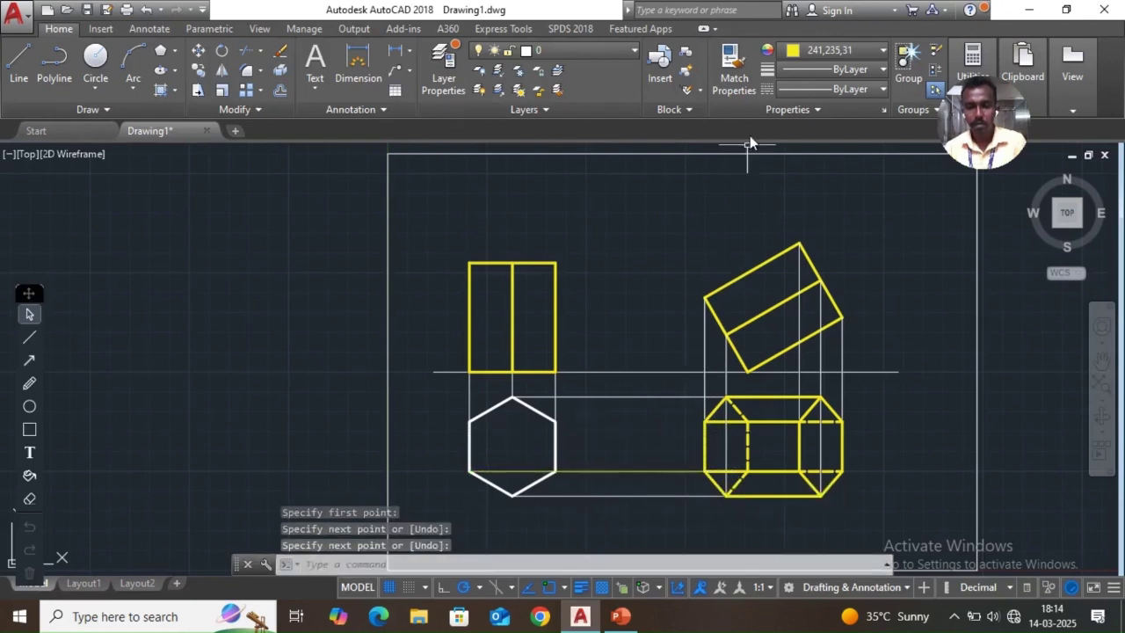
Set the current colour to ByLayer and draw a horizontal projector from the hexagon's upper-left vertex to the right top view's upper-left vertex
{"action": "left_click", "coordinate": [883, 50]}
{"action": "left_click", "coordinate": [833, 74]}
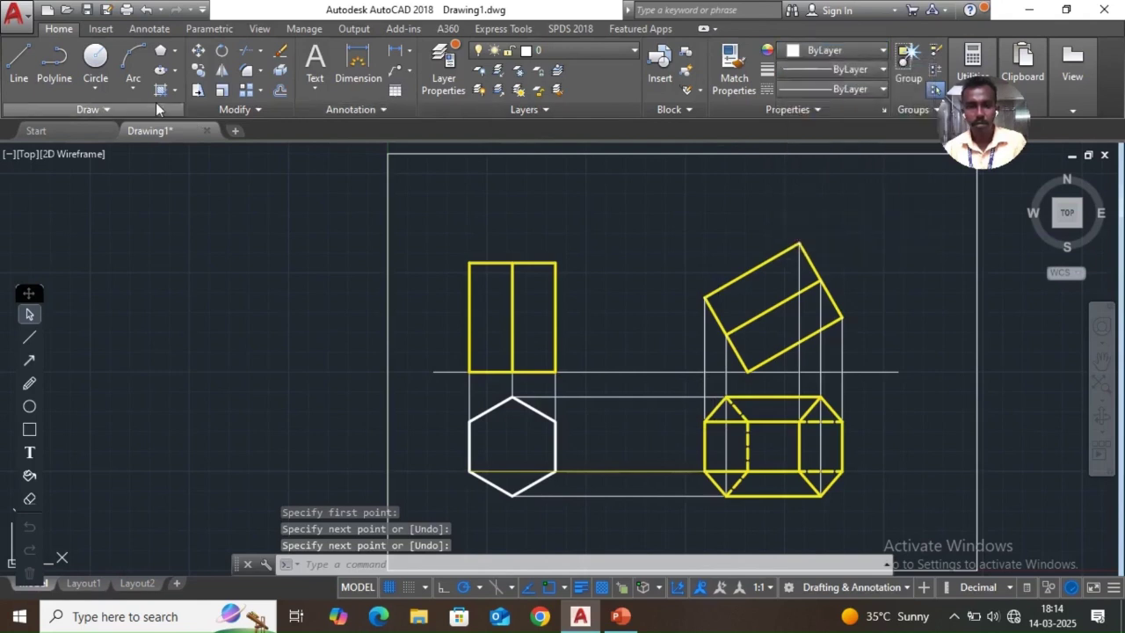
{"action": "left_click", "coordinate": [19, 64]}
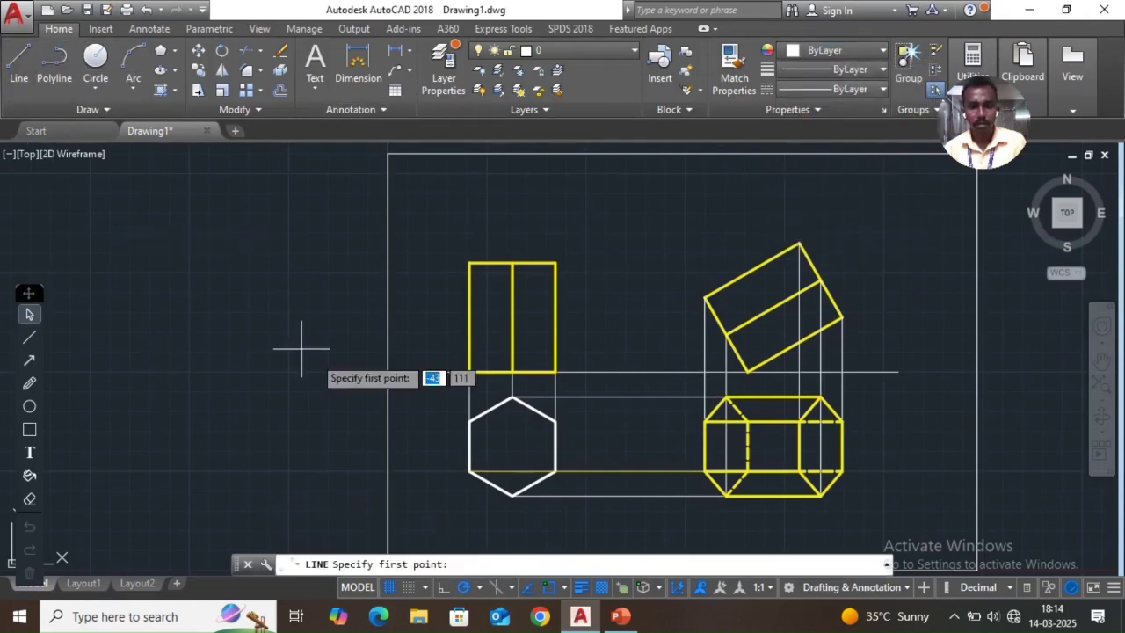
{"action": "left_click", "coordinate": [470, 421]}
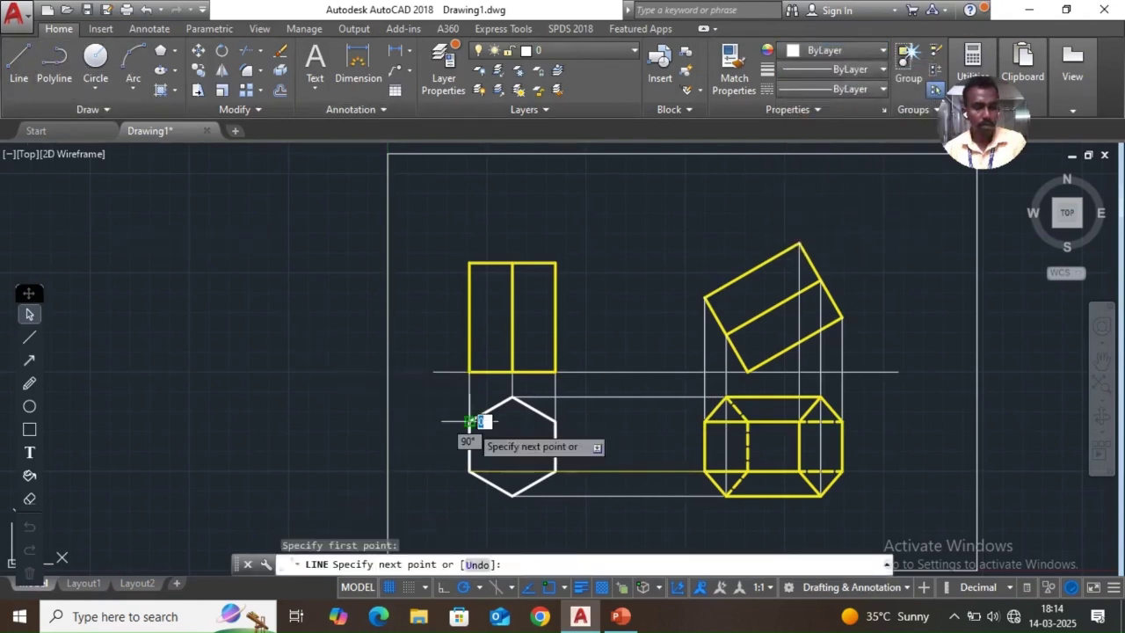
{"action": "left_click", "coordinate": [704, 421]}
{"action": "key", "text": "Return"}
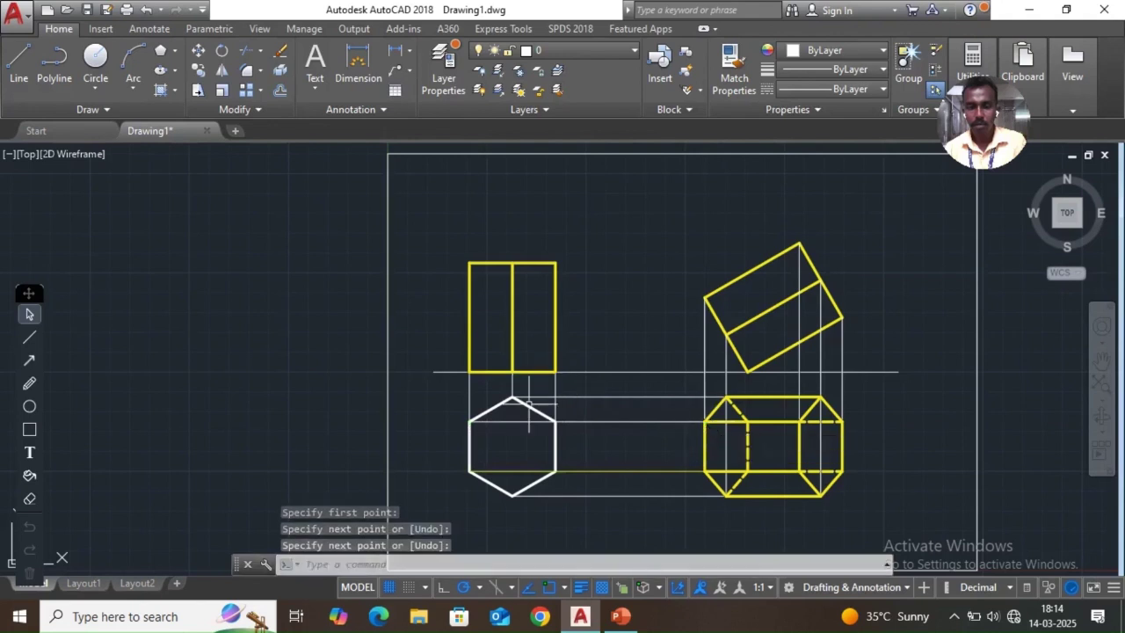
Delete the yellow lower projector and redraw it in the ByLayer colour between the lower-left vertices of the two top views
{"action": "left_click", "coordinate": [504, 467]}
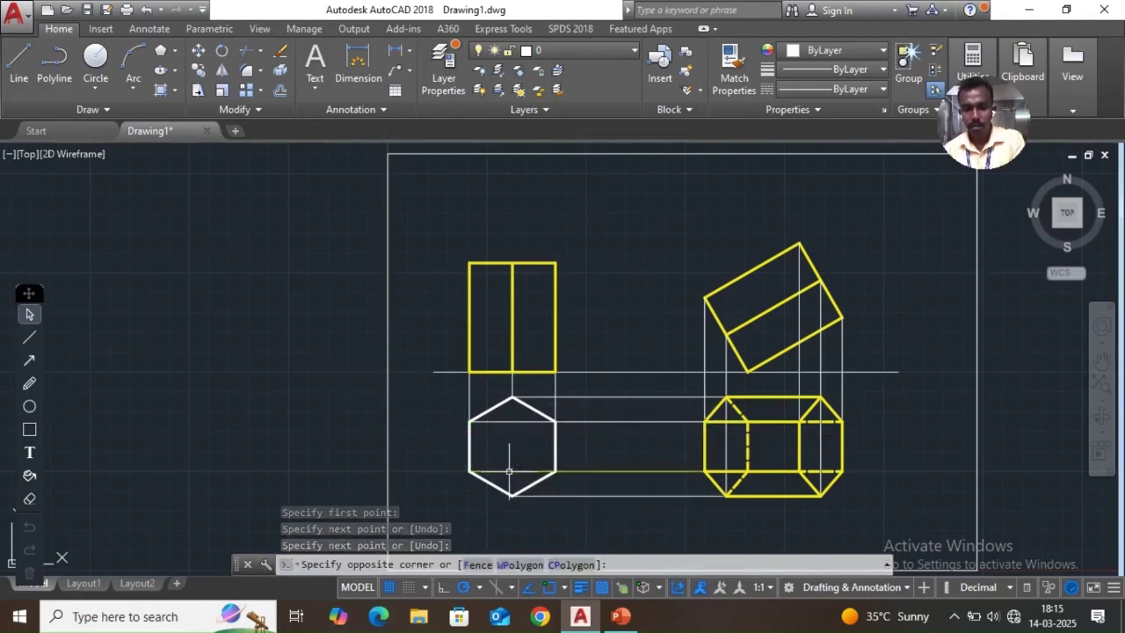
{"action": "left_click", "coordinate": [513, 472]}
{"action": "key", "text": "Delete"}
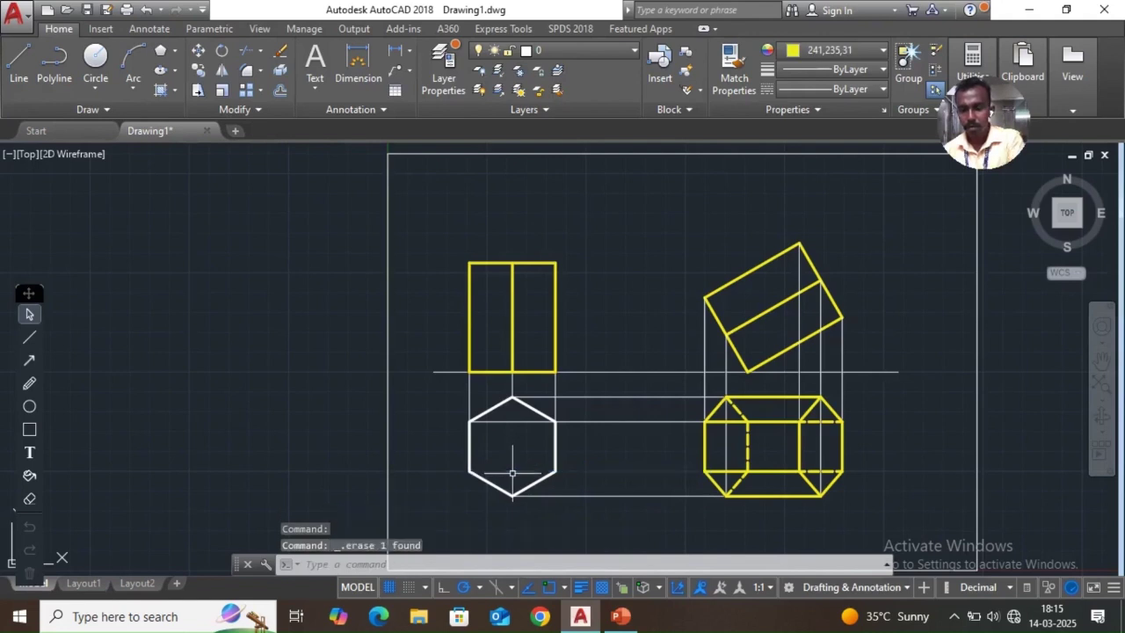
{"action": "left_click", "coordinate": [18, 64]}
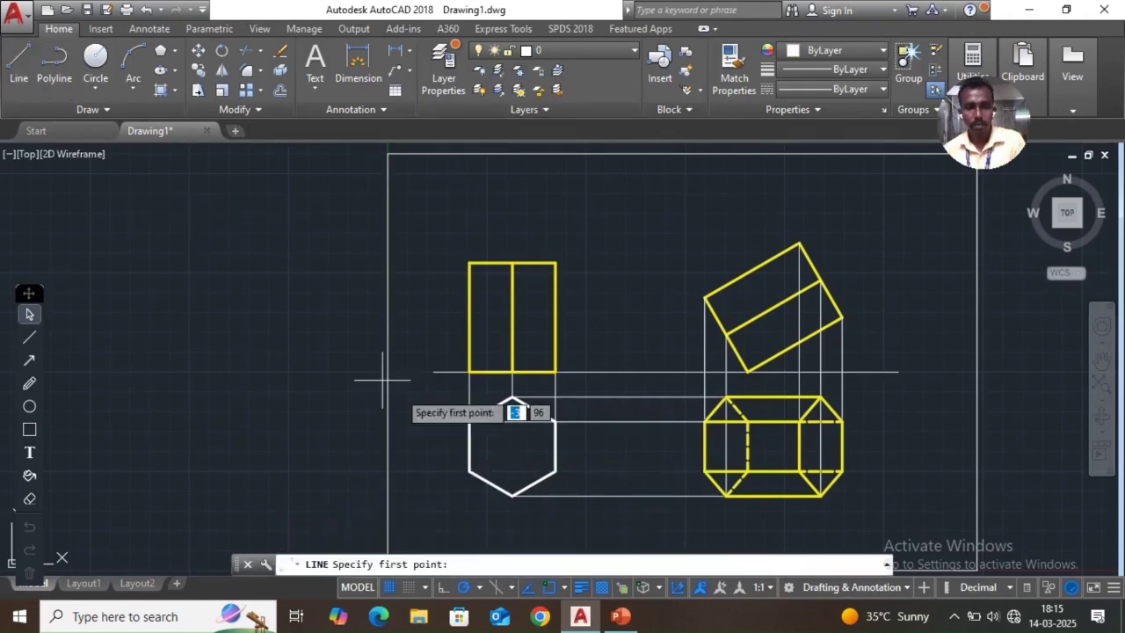
{"action": "left_click", "coordinate": [470, 471]}
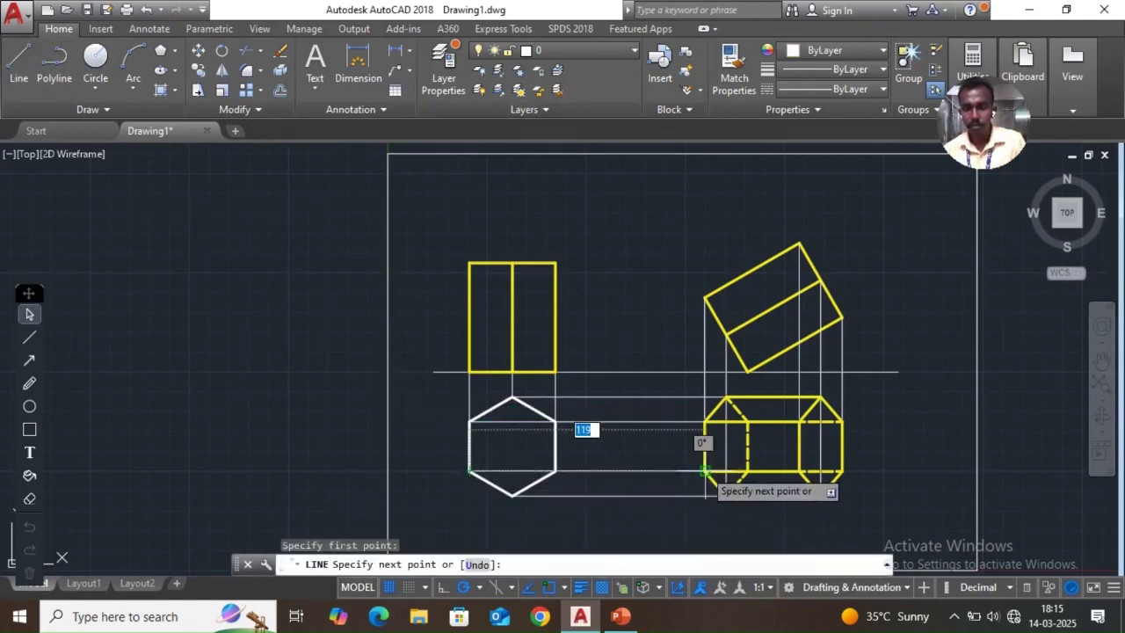
{"action": "left_click", "coordinate": [708, 471]}
{"action": "key", "text": "Escape"}
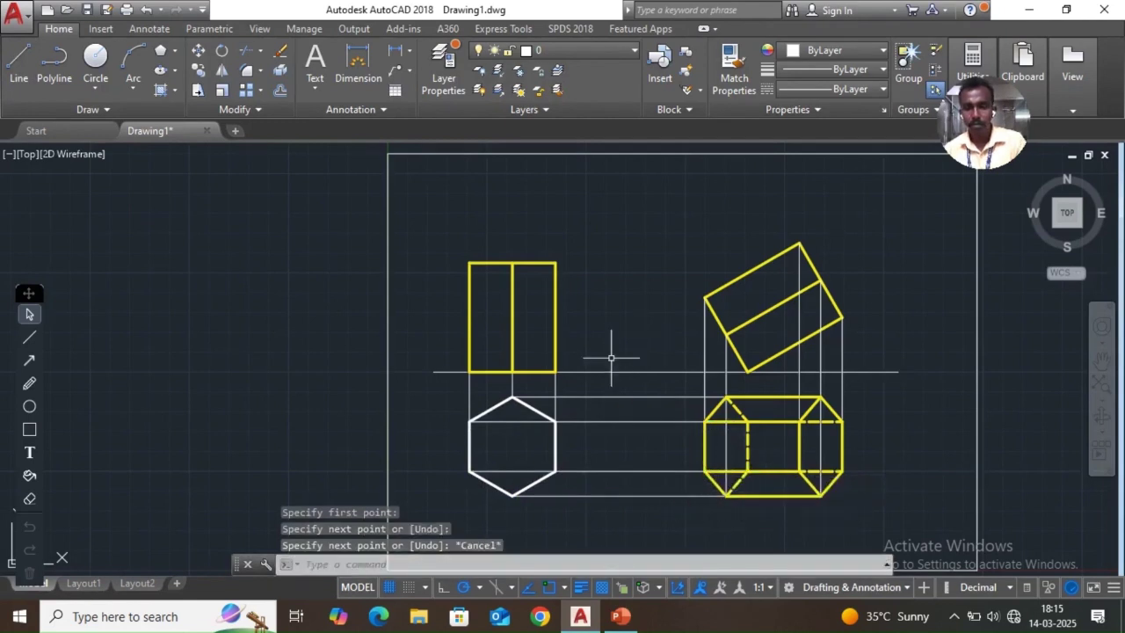
Extend the middle edge of the tilted front view down to the horizontal reference line
{"action": "left_click", "coordinate": [20, 61]}
{"action": "left_click", "coordinate": [261, 51]}
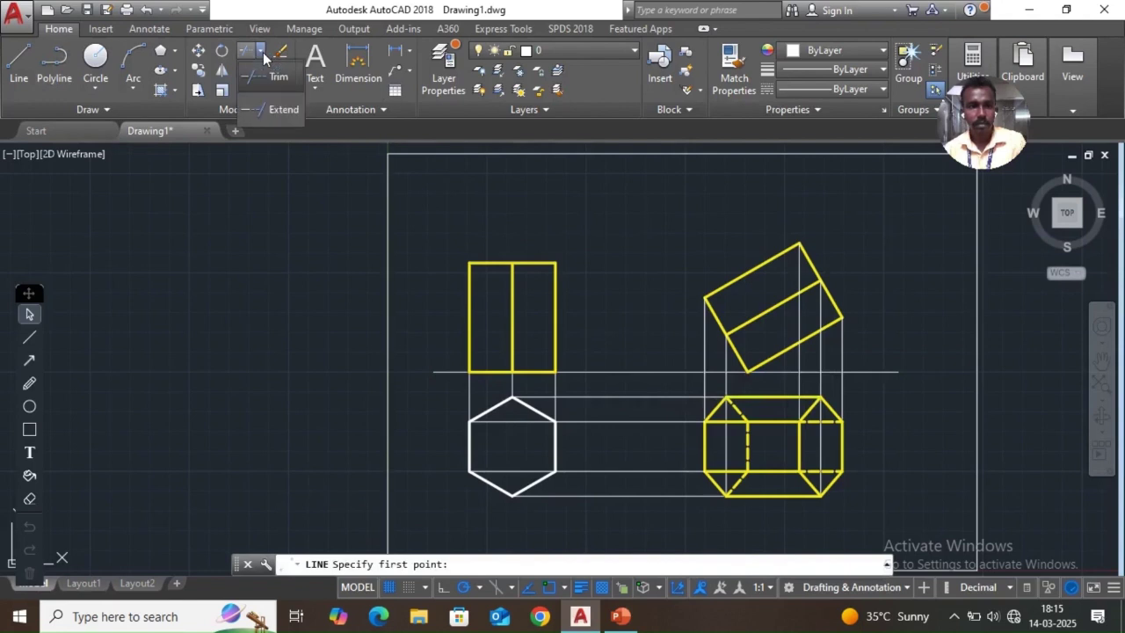
{"action": "left_click", "coordinate": [279, 109]}
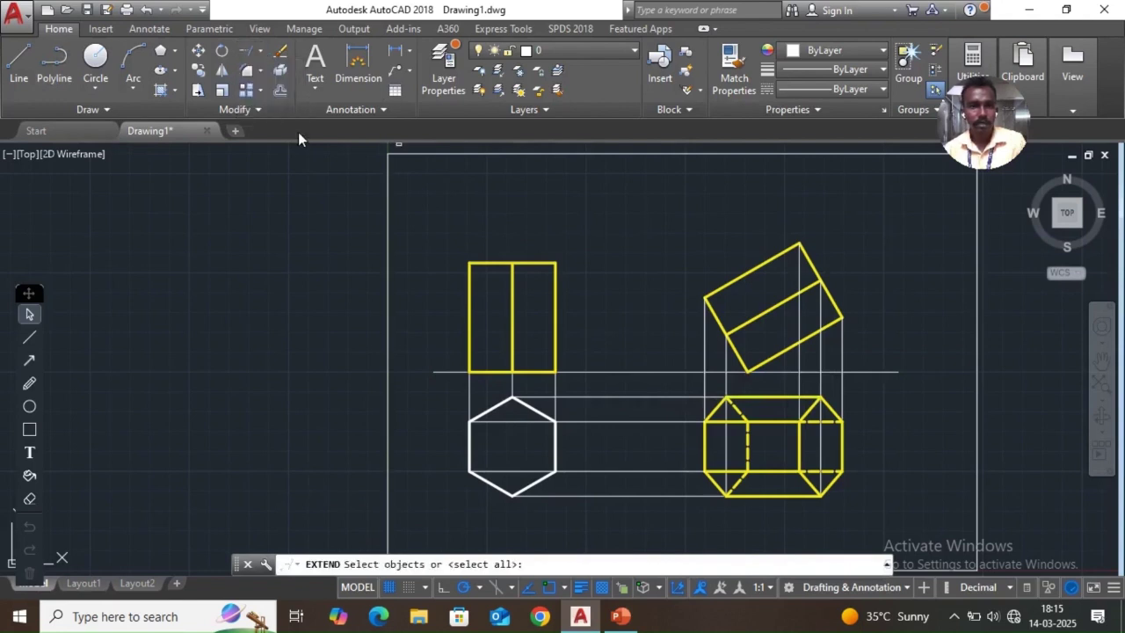
{"action": "left_click", "coordinate": [679, 370]}
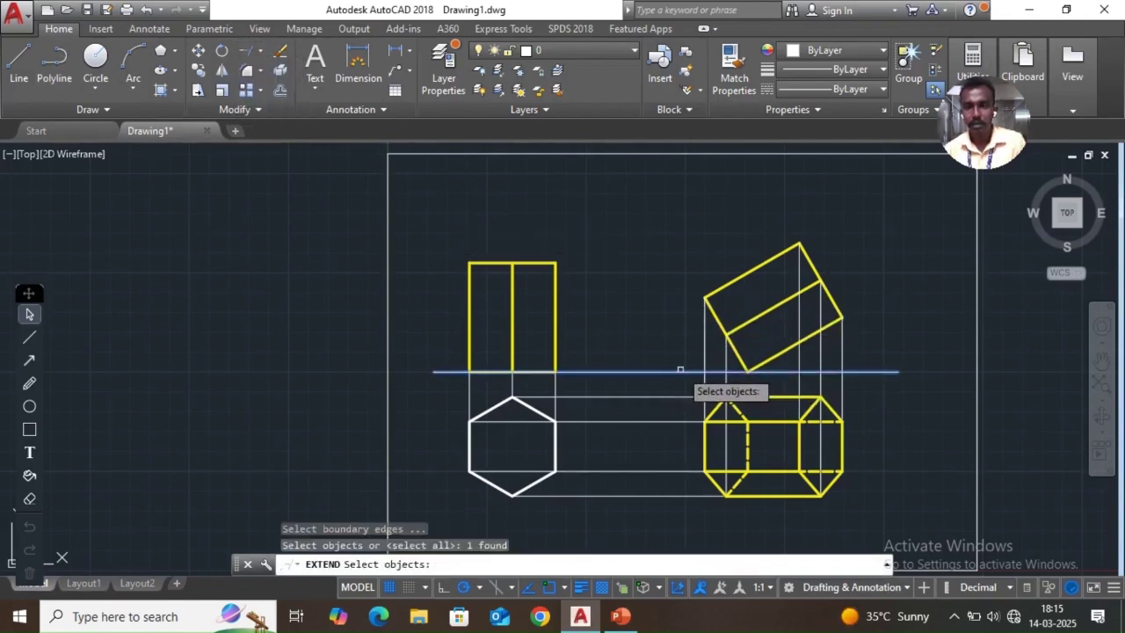
{"action": "left_click", "coordinate": [754, 321]}
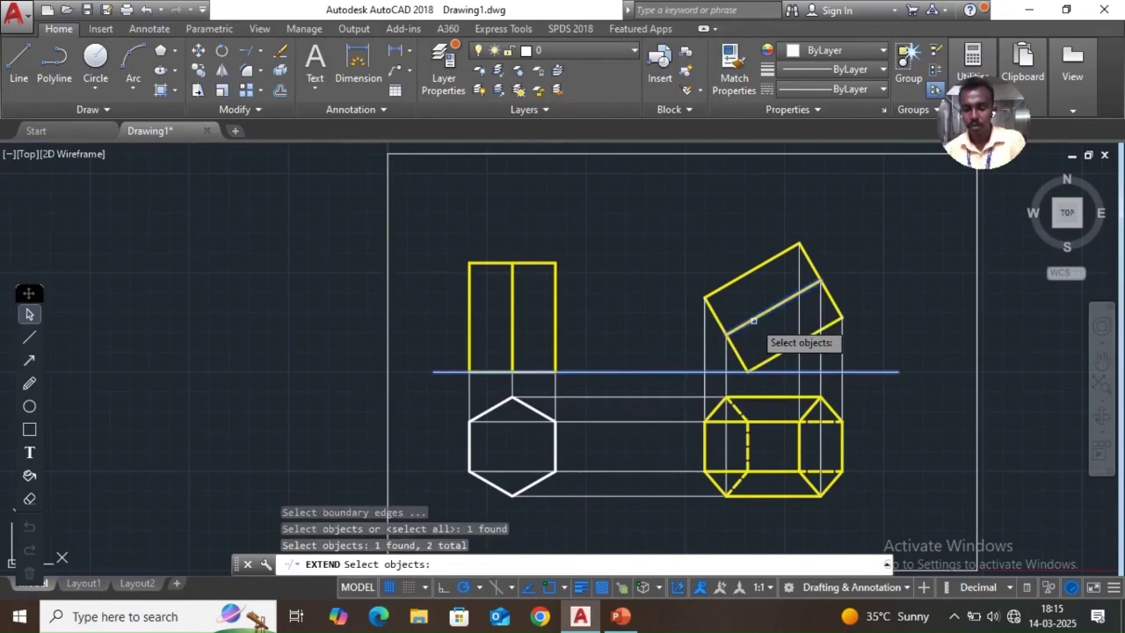
{"action": "key", "text": "Return"}
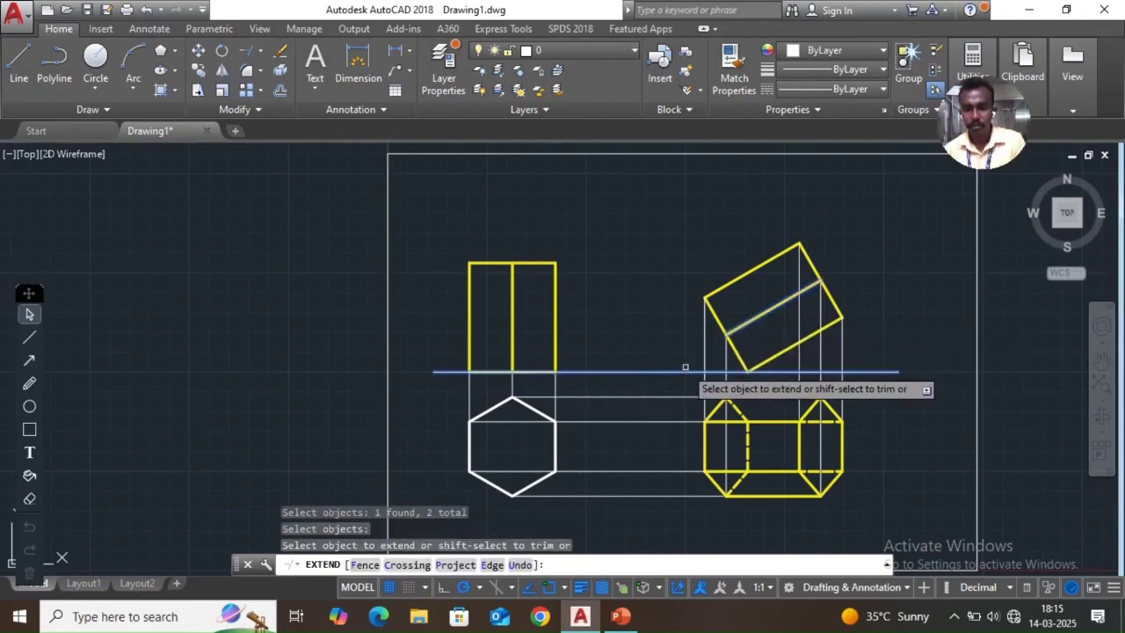
{"action": "left_click", "coordinate": [752, 323]}
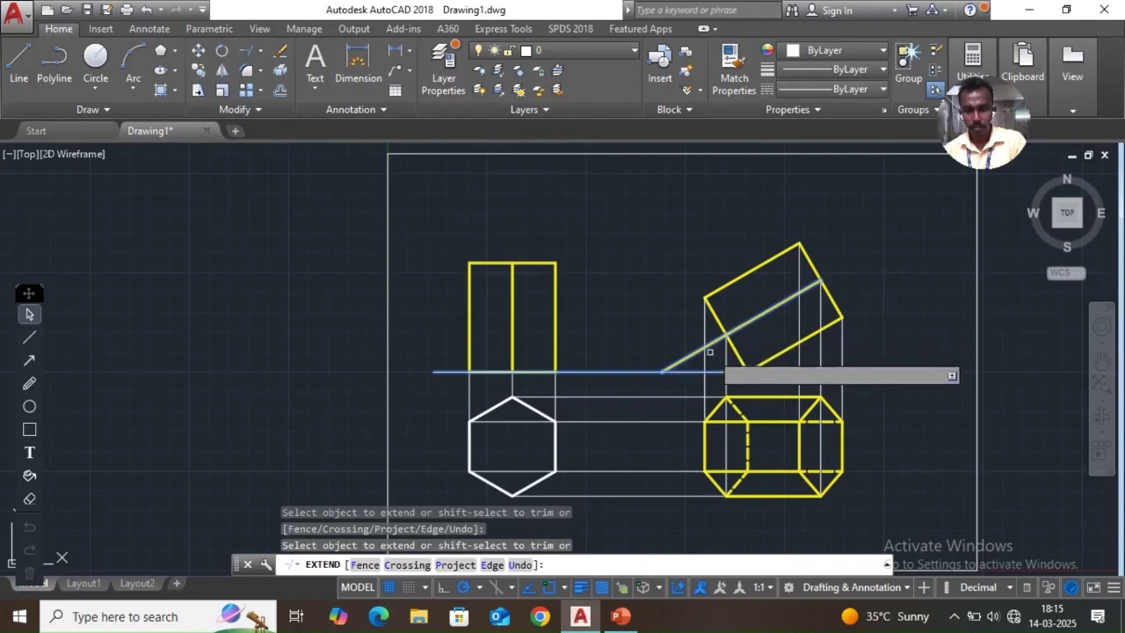
{"action": "key", "text": "Escape"}
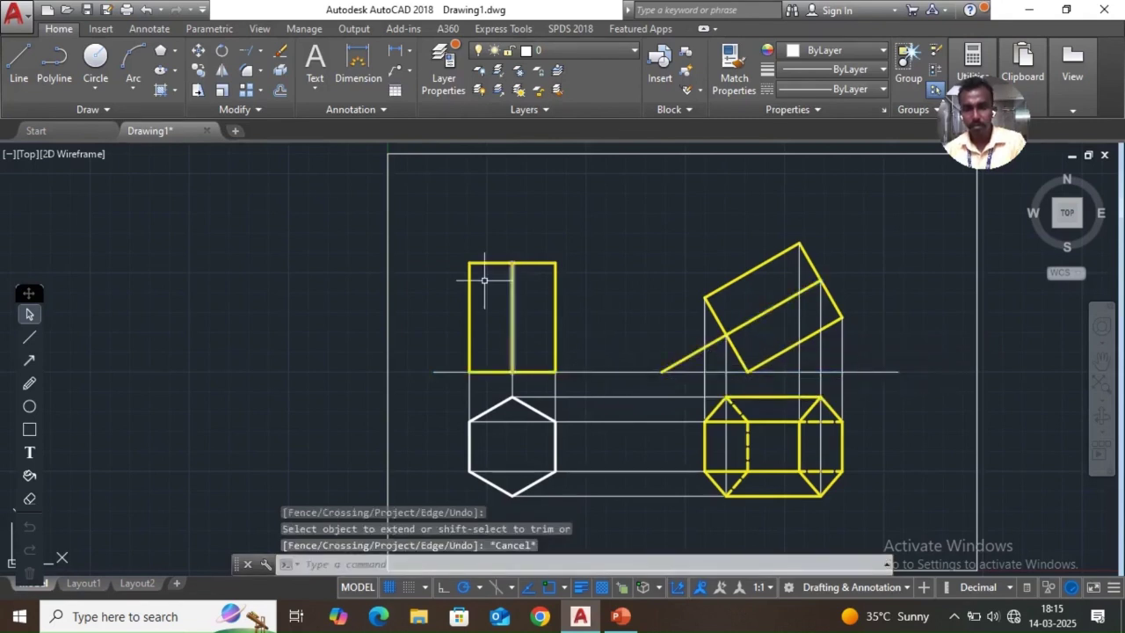
Draw a thin line from the reference line along the extension to the tilted prism's base, and delete the extended yellow middle edge
{"action": "left_click", "coordinate": [19, 60]}
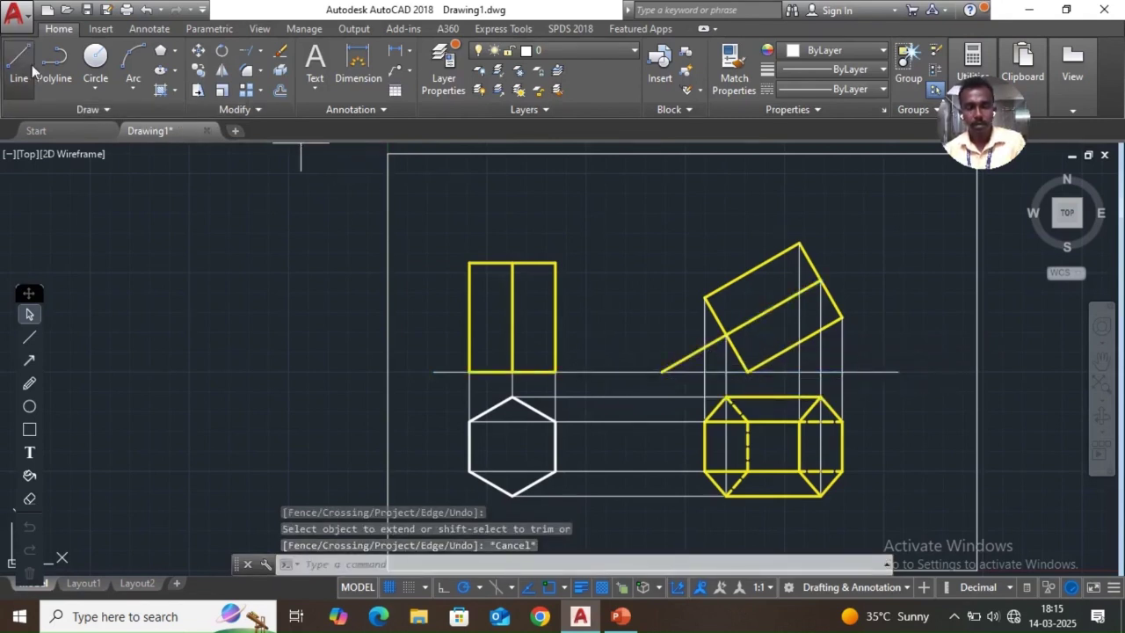
{"action": "left_click", "coordinate": [663, 372]}
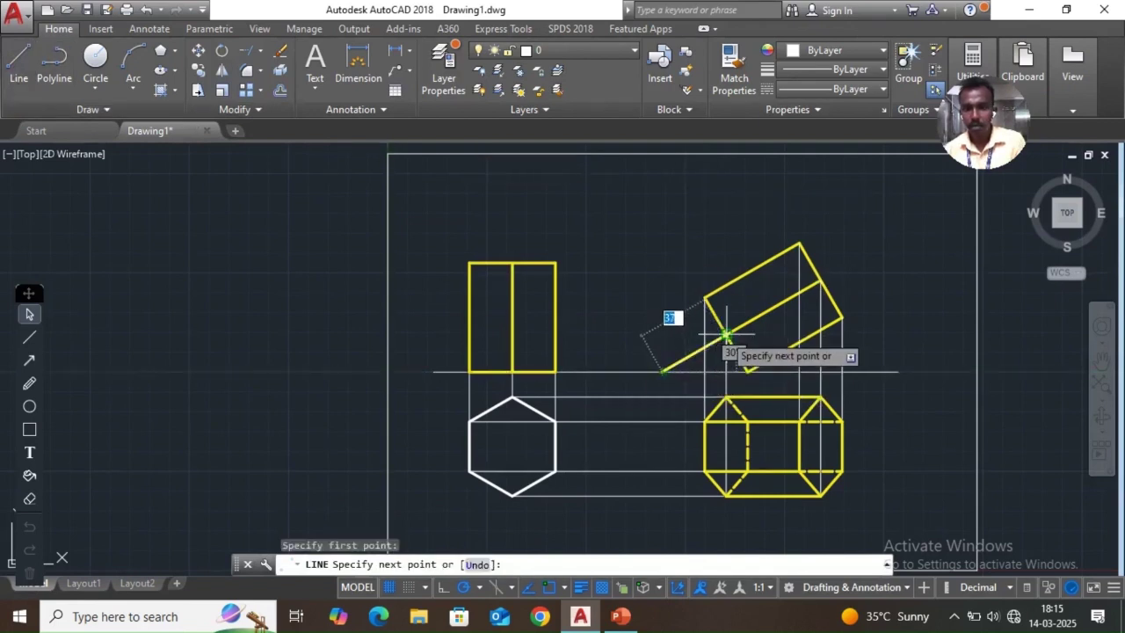
{"action": "left_click", "coordinate": [727, 335]}
{"action": "key", "text": "Escape"}
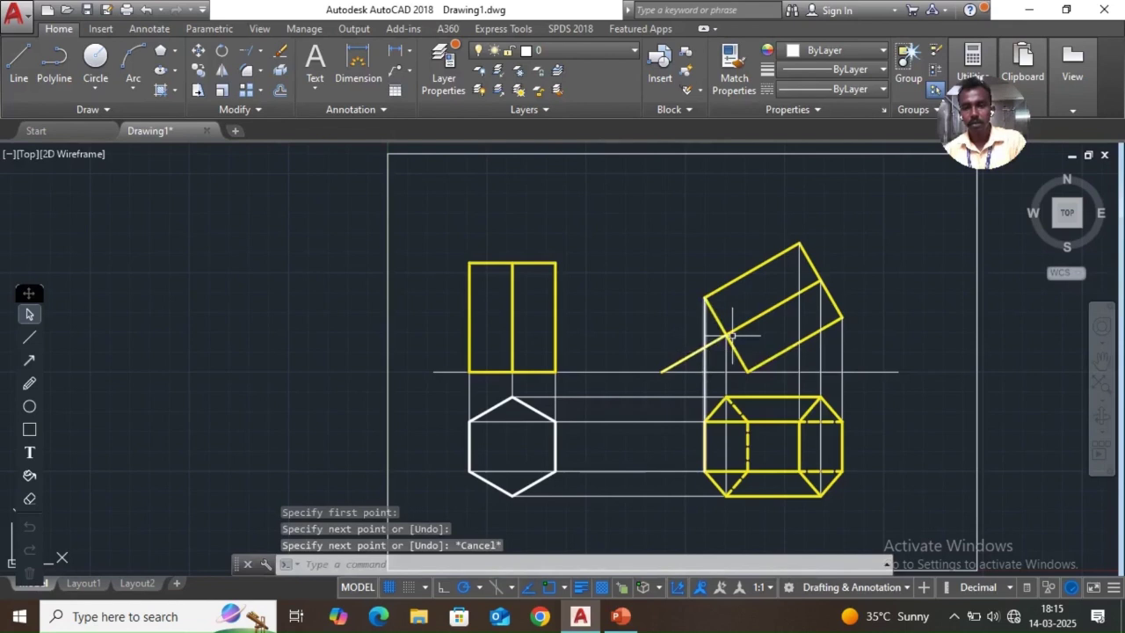
{"action": "left_click", "coordinate": [746, 324]}
{"action": "key", "text": "Delete"}
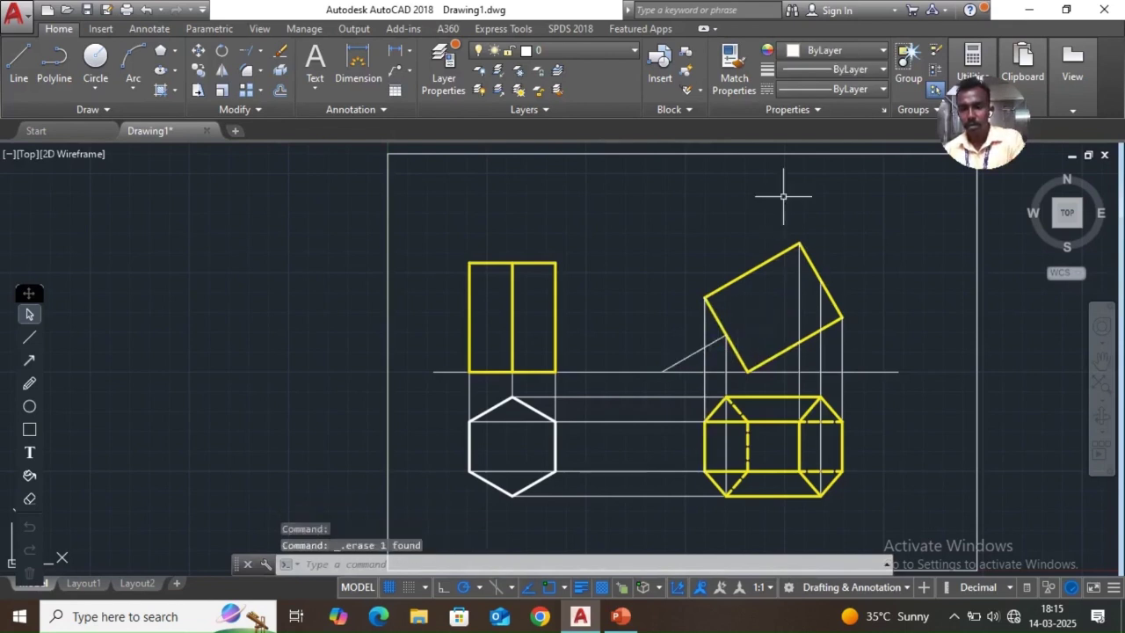
Set the current lineweight to 0.30 mm and redraw the tilted front view's middle edge from its base to its opposite end face
{"action": "left_click", "coordinate": [881, 71]}
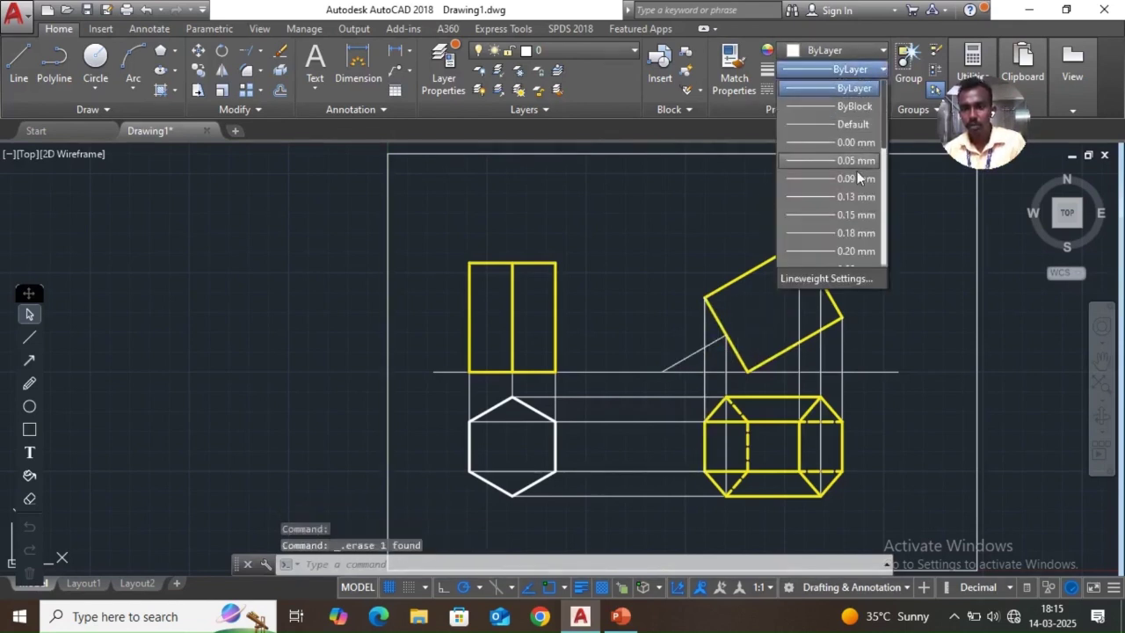
{"action": "left_click", "coordinate": [884, 199]}
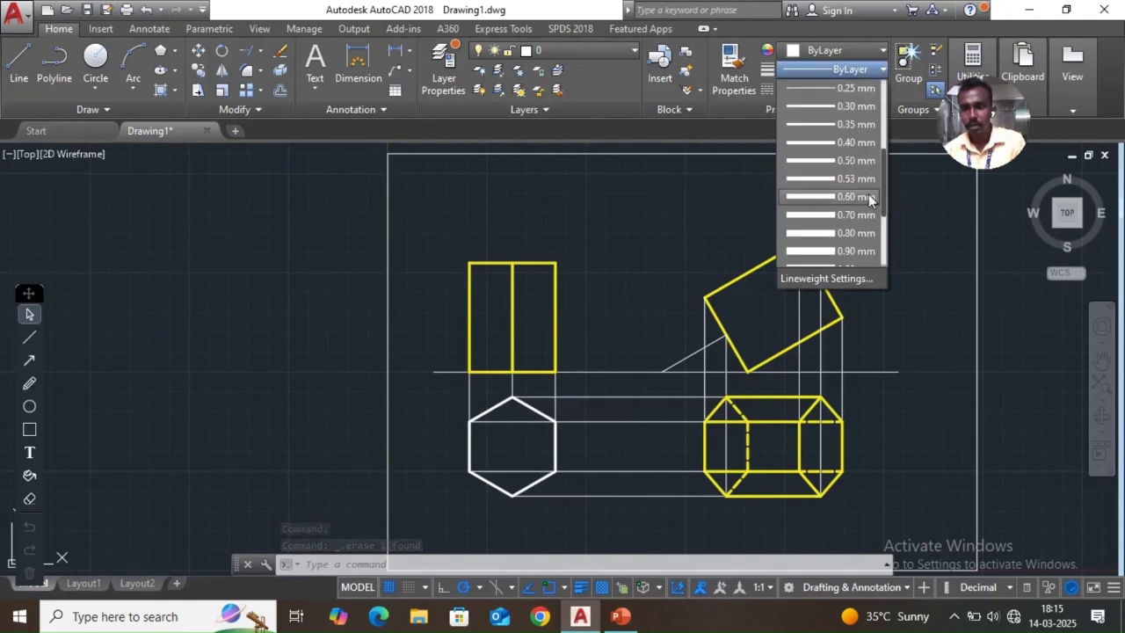
{"action": "left_click", "coordinate": [850, 106]}
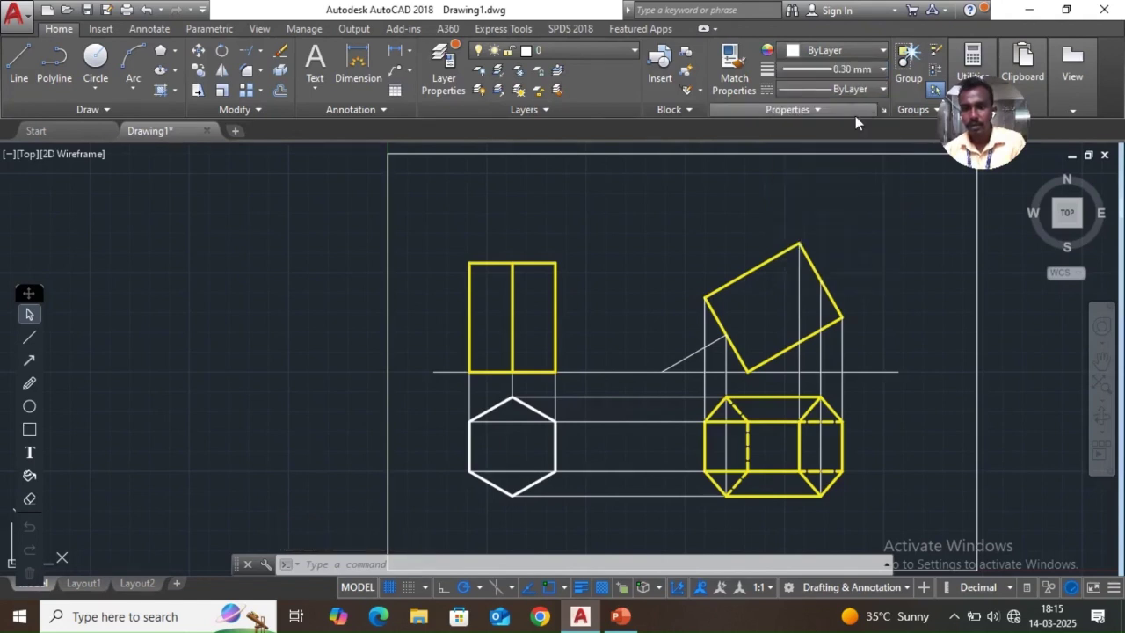
{"action": "left_click", "coordinate": [25, 63]}
{"action": "left_click", "coordinate": [726, 334]}
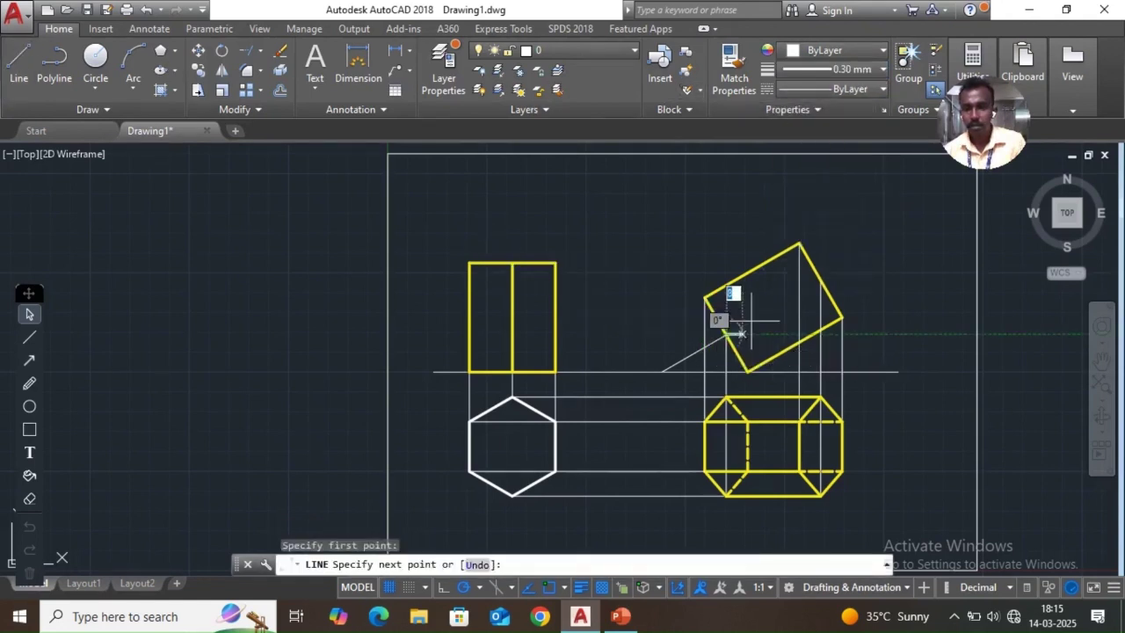
{"action": "left_click", "coordinate": [820, 279]}
{"action": "key", "text": "Escape"}
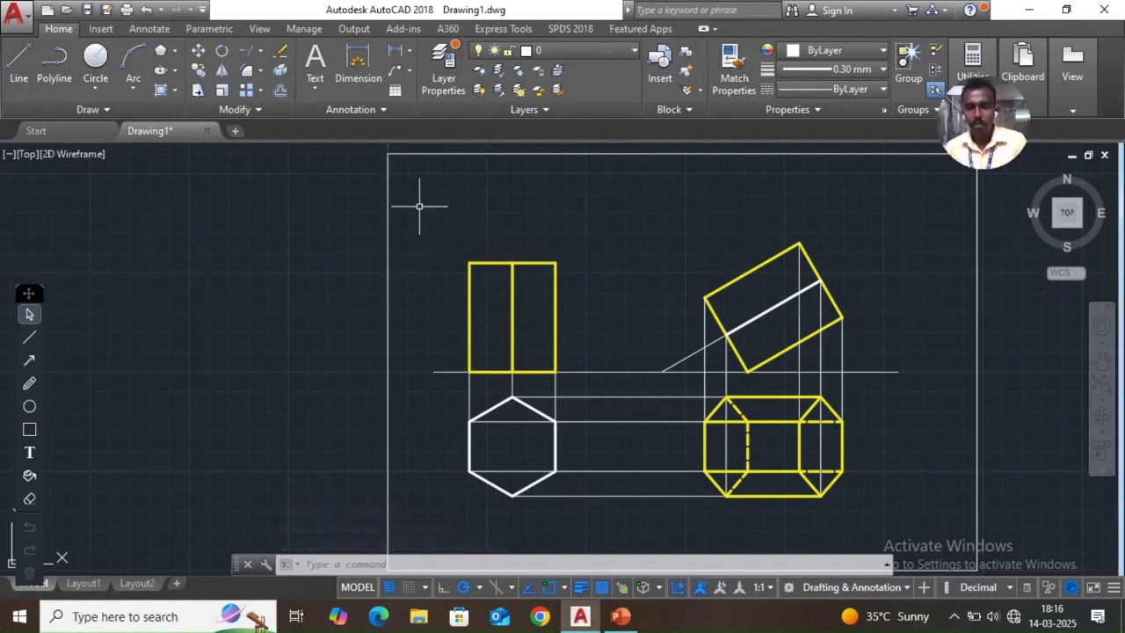
Set the current lineweight to 0.00 mm and draw a vertical projector from the tilted front view's lowest corner to the top view's dashed vertical edge
{"action": "left_click", "coordinate": [23, 59]}
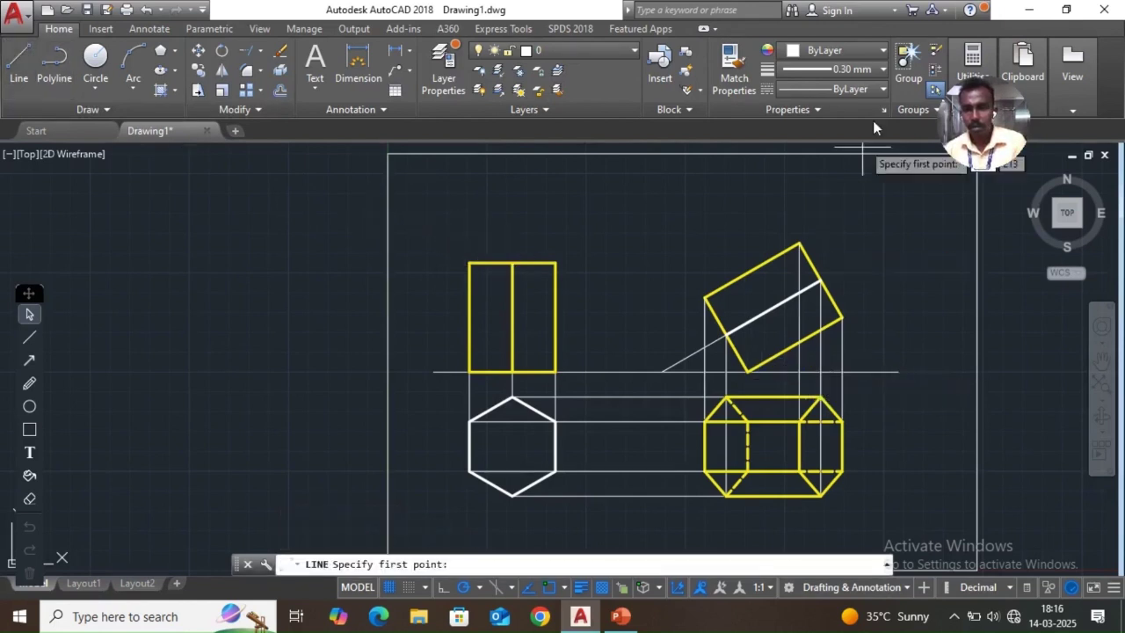
{"action": "left_click", "coordinate": [883, 68]}
{"action": "scroll", "coordinate": [859, 114], "scroll_direction": "up", "scroll_amount": 3}
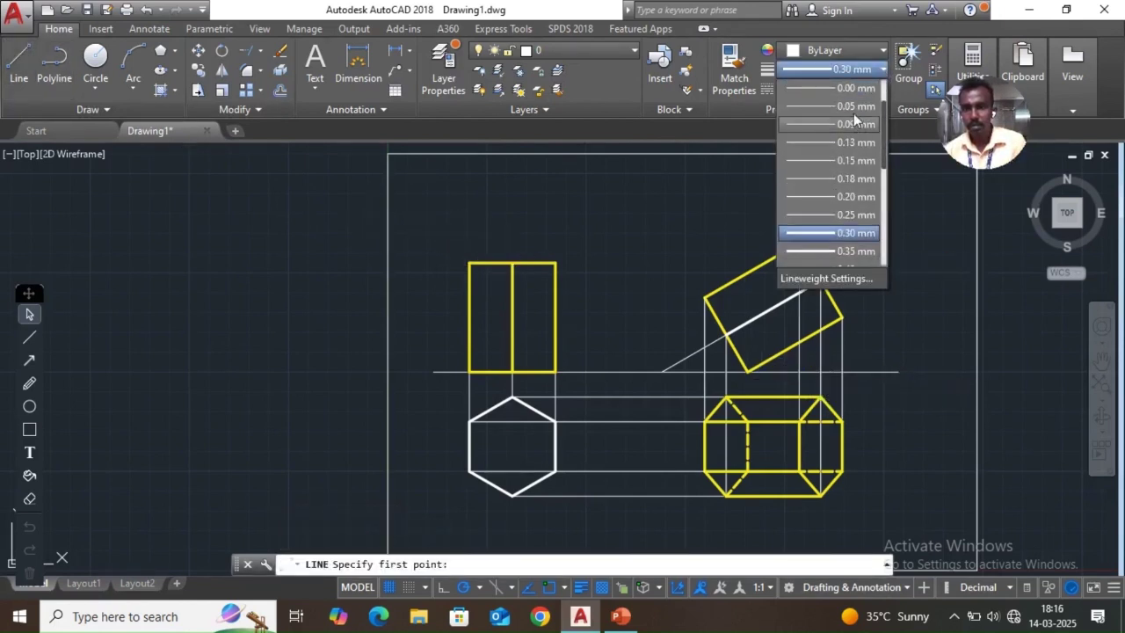
{"action": "left_click", "coordinate": [843, 116]}
{"action": "left_click", "coordinate": [748, 371]}
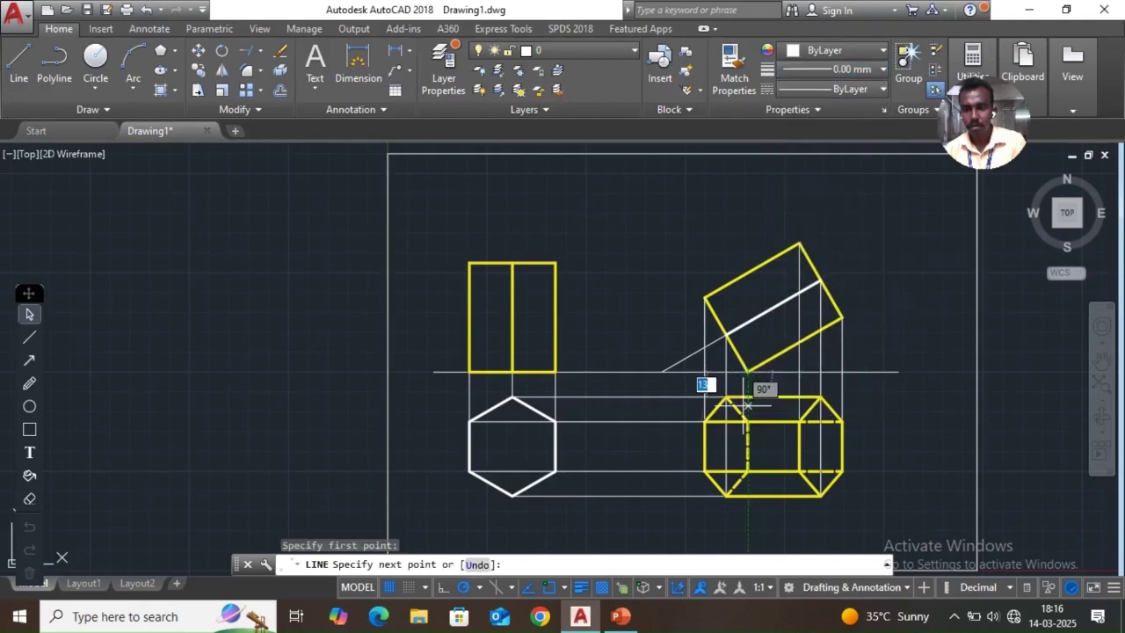
{"action": "key", "text": "Escape"}
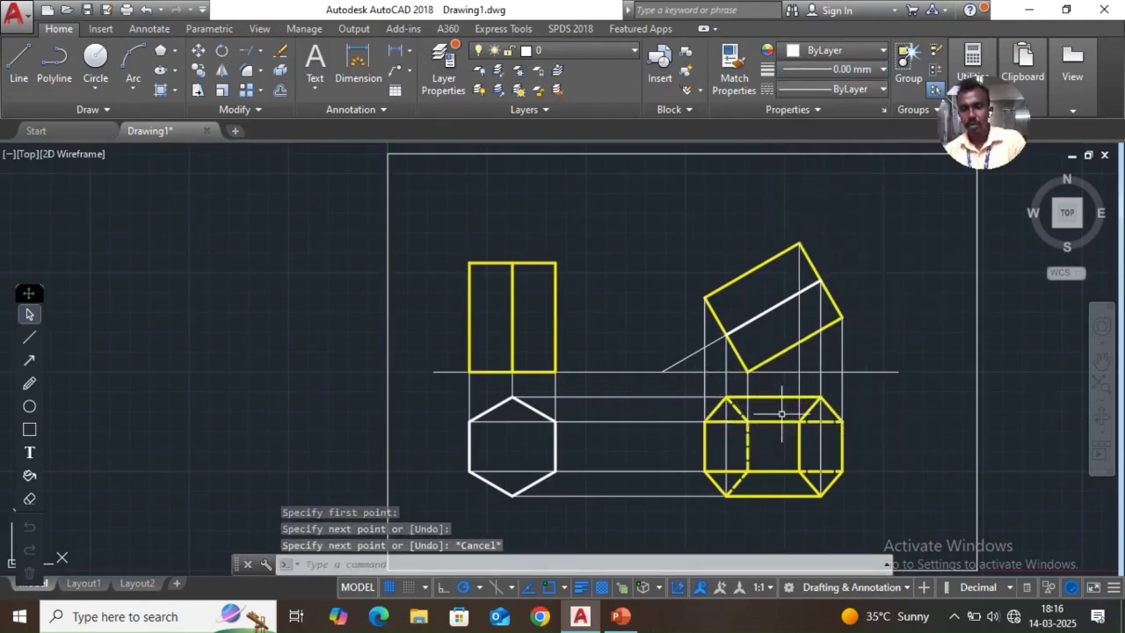
{"action": "scroll", "coordinate": [733, 527], "scroll_direction": "up", "scroll_amount": 2}
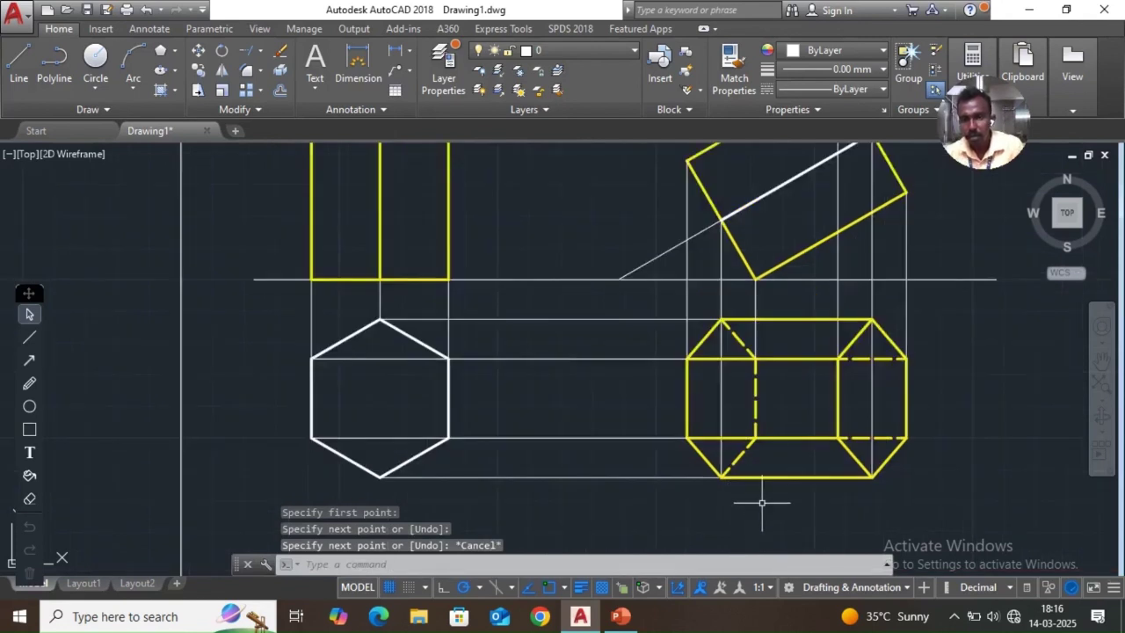
{"action": "scroll", "coordinate": [762, 503], "scroll_direction": "down", "scroll_amount": 2}
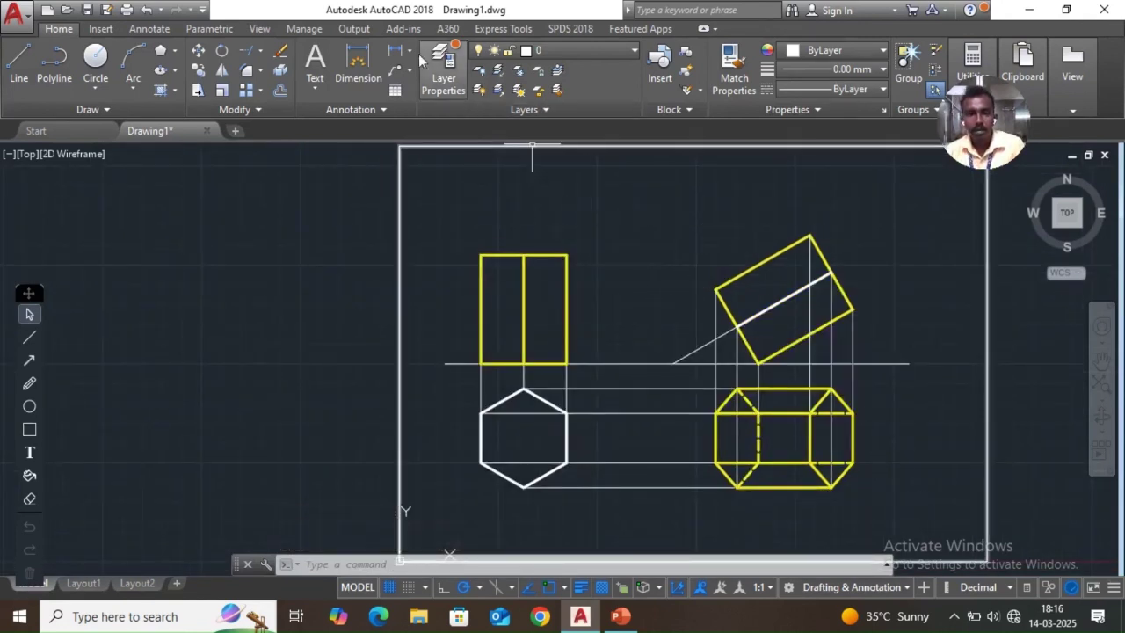
Add an angular dimension between the thin inclined line below the tilted front view and the horizontal reference line
{"action": "left_click", "coordinate": [410, 51]}
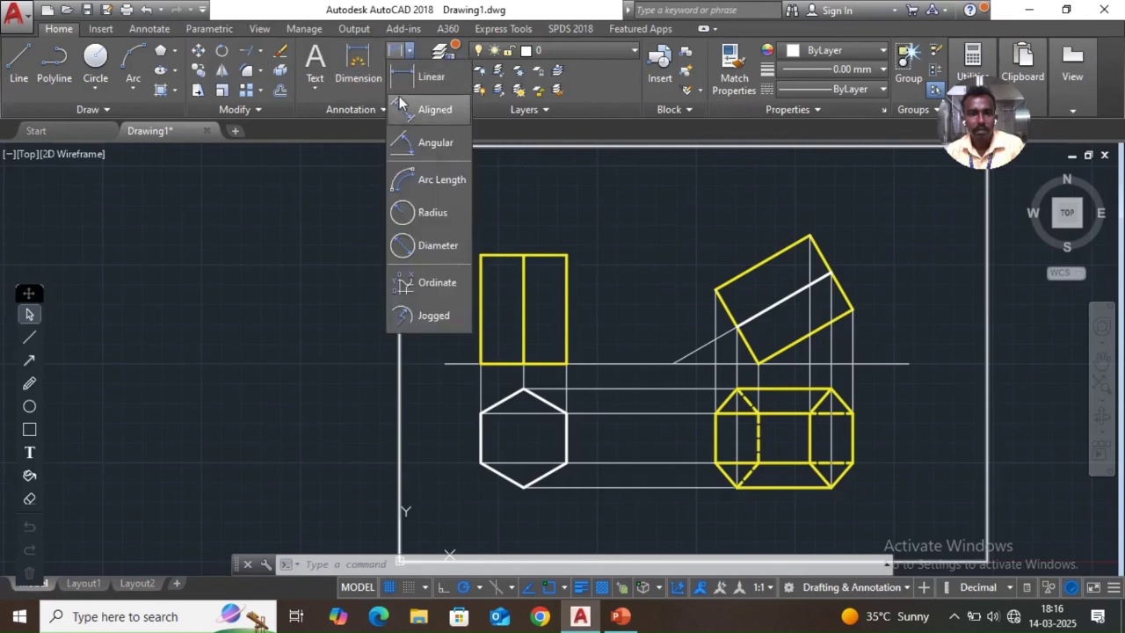
{"action": "left_click", "coordinate": [409, 143]}
{"action": "left_click", "coordinate": [687, 355]}
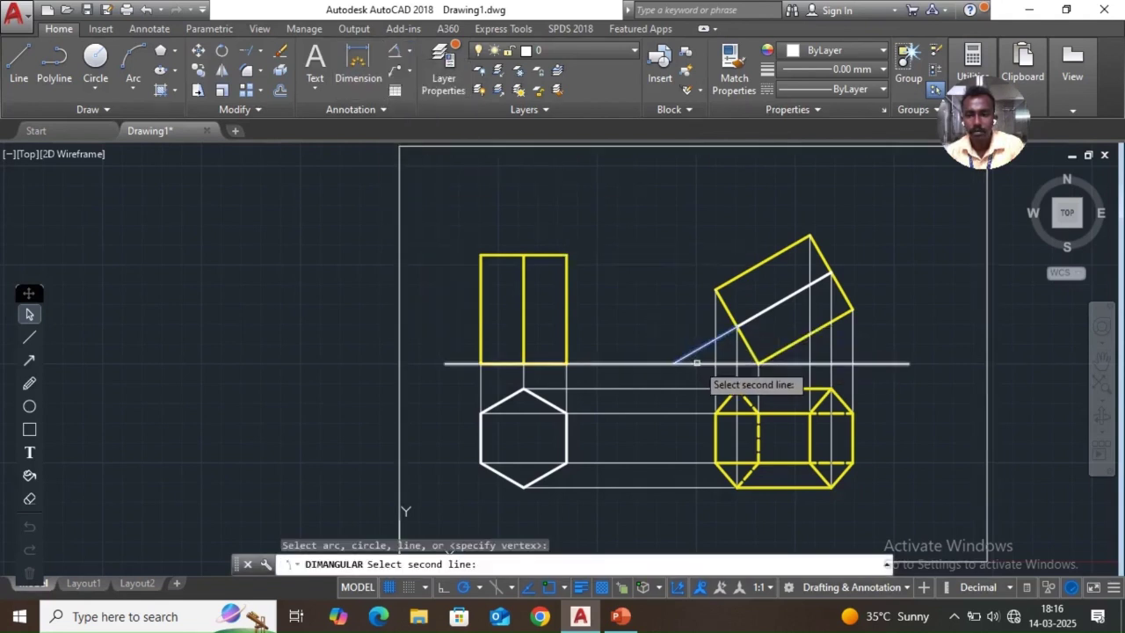
{"action": "left_click", "coordinate": [696, 362]}
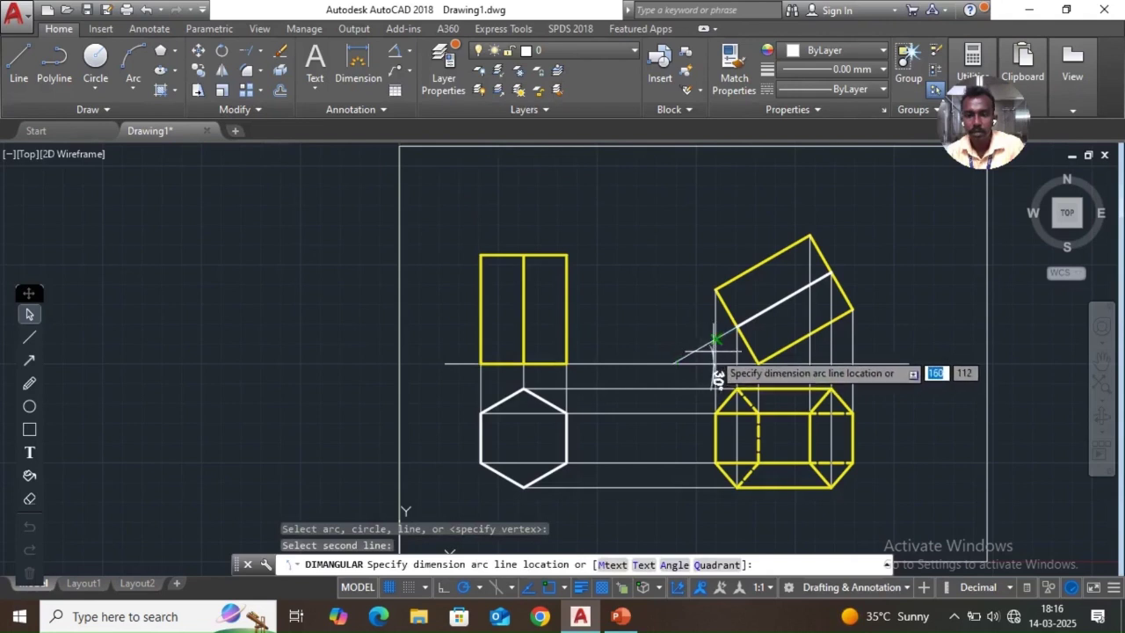
{"action": "left_click", "coordinate": [708, 338]}
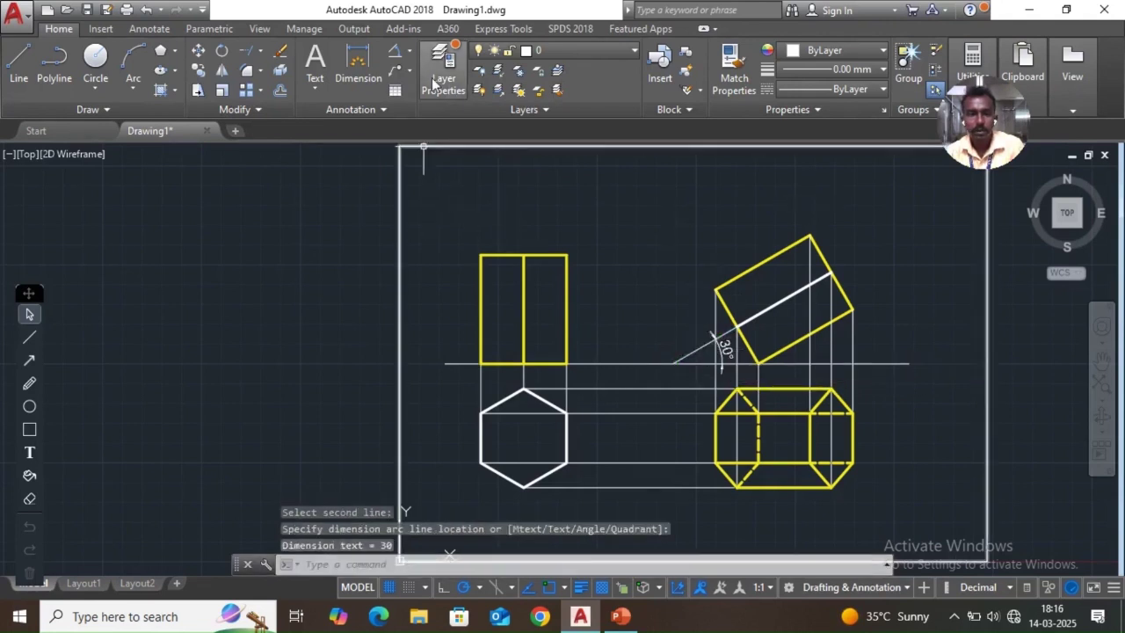
Add a linear dimension for the height of the upright front view, placed outside its left edge
{"action": "left_click", "coordinate": [413, 51]}
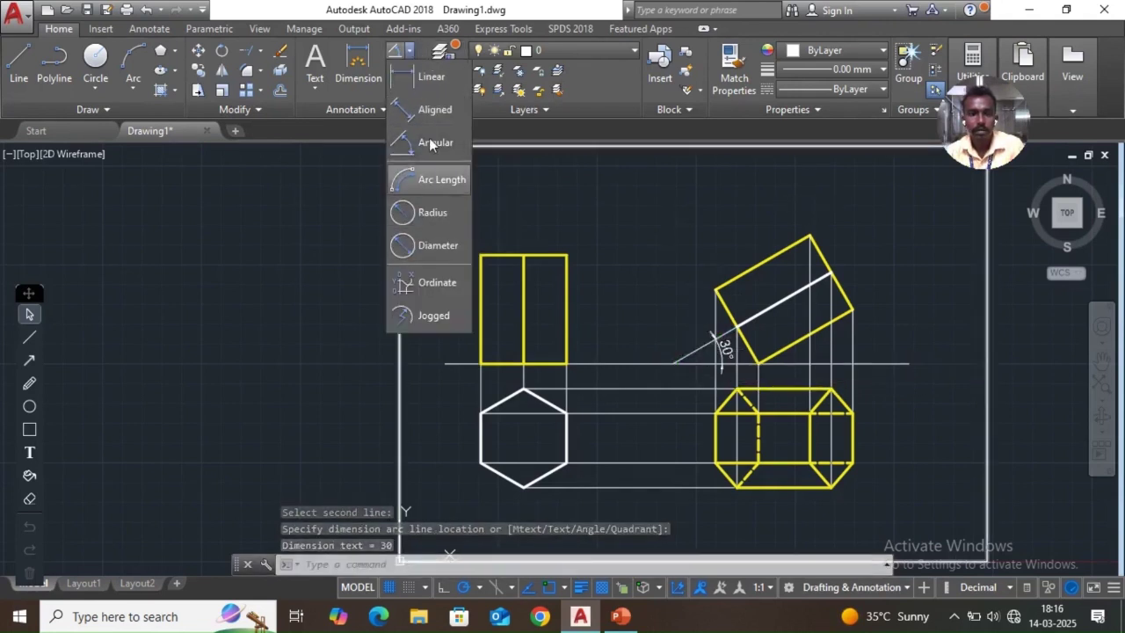
{"action": "left_click", "coordinate": [427, 79]}
{"action": "left_click", "coordinate": [480, 255]}
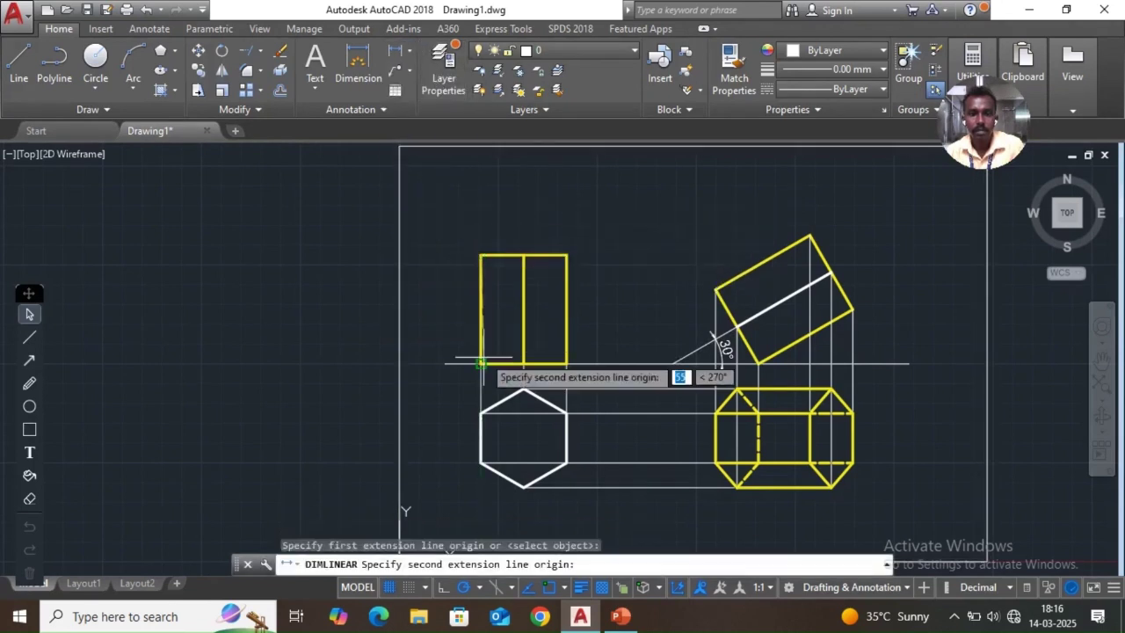
{"action": "left_click", "coordinate": [480, 363]}
{"action": "left_click", "coordinate": [443, 363]}
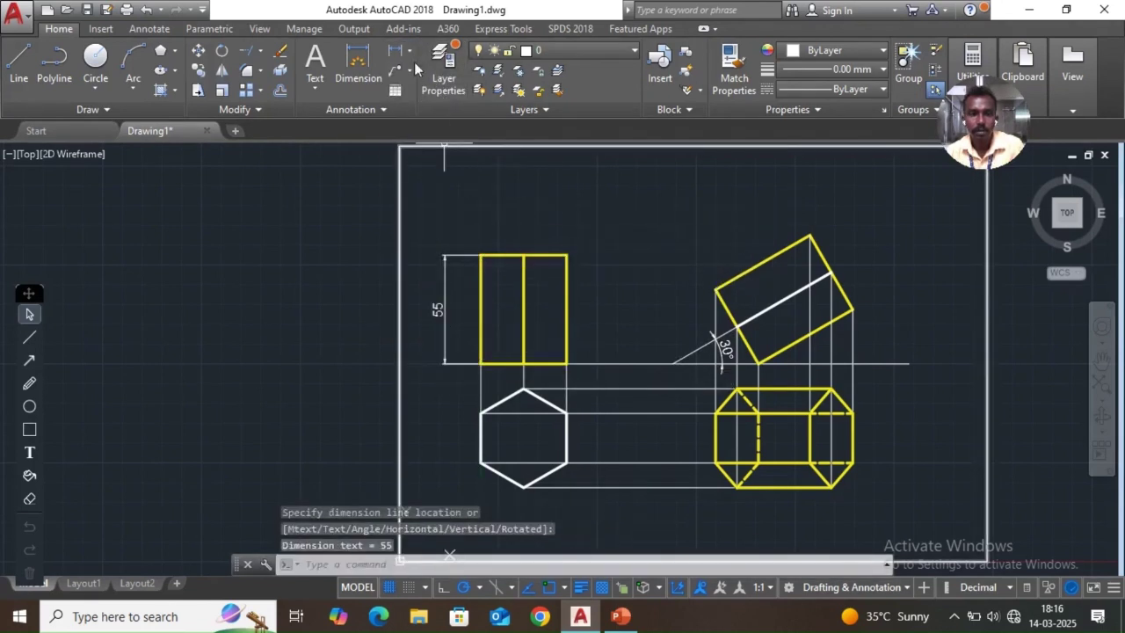
Add a linear dimension for the hexagon's left vertical edge, placed to the left of the hexagon
{"action": "left_click", "coordinate": [394, 50]}
{"action": "left_click", "coordinate": [480, 412]}
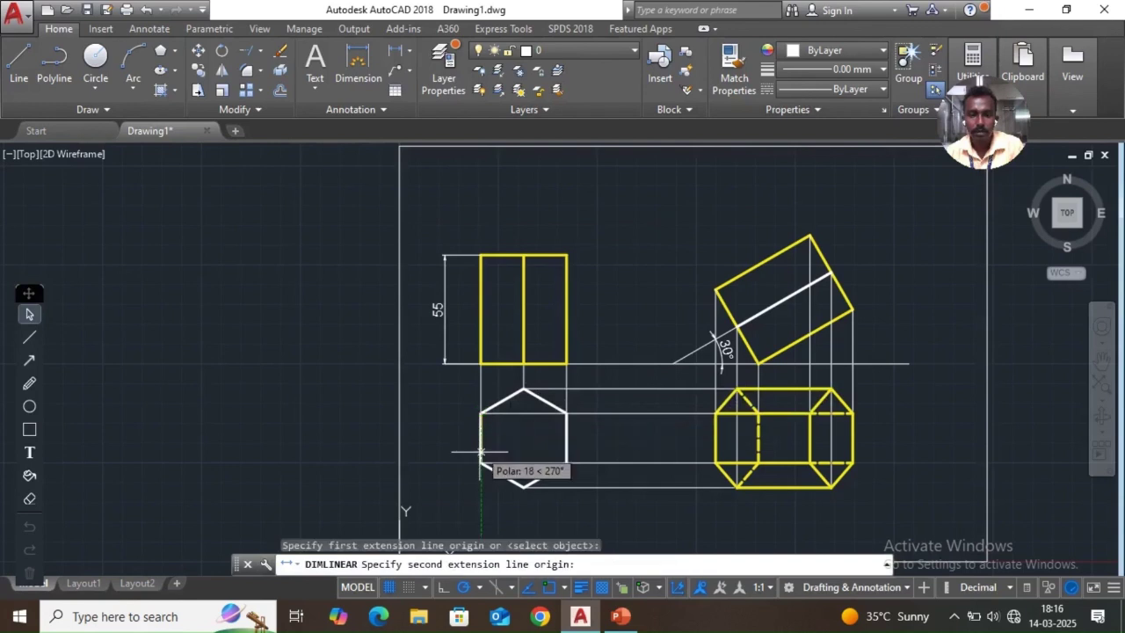
{"action": "left_click", "coordinate": [479, 462]}
{"action": "left_click", "coordinate": [433, 463]}
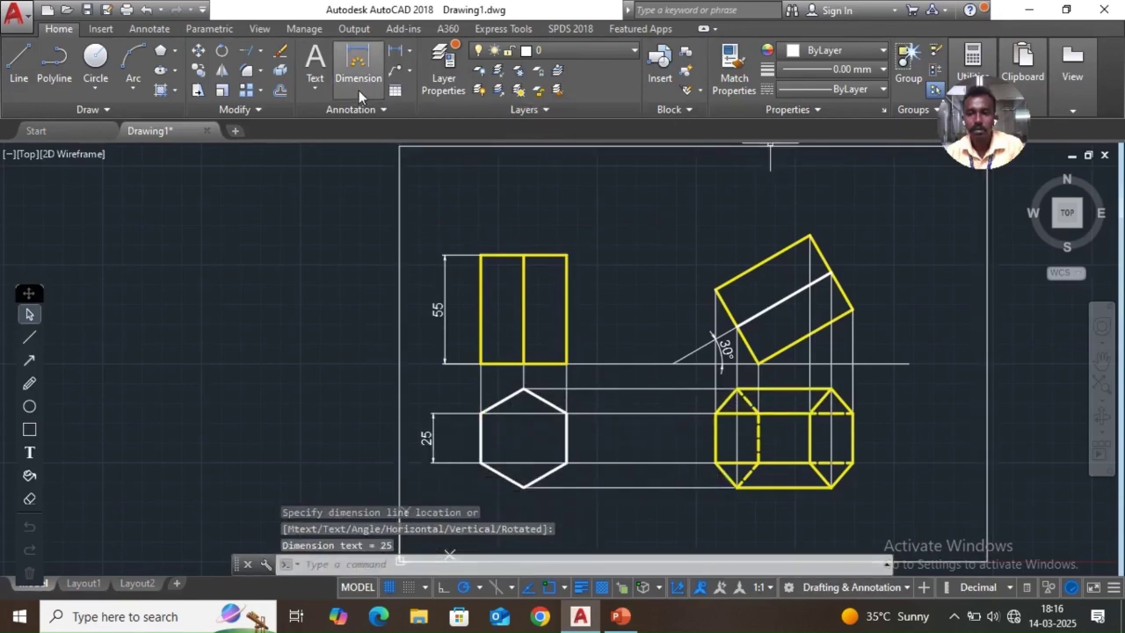
Add an aligned dimension along the tilted front view's upper long edge, placed above the view
{"action": "left_click", "coordinate": [410, 50]}
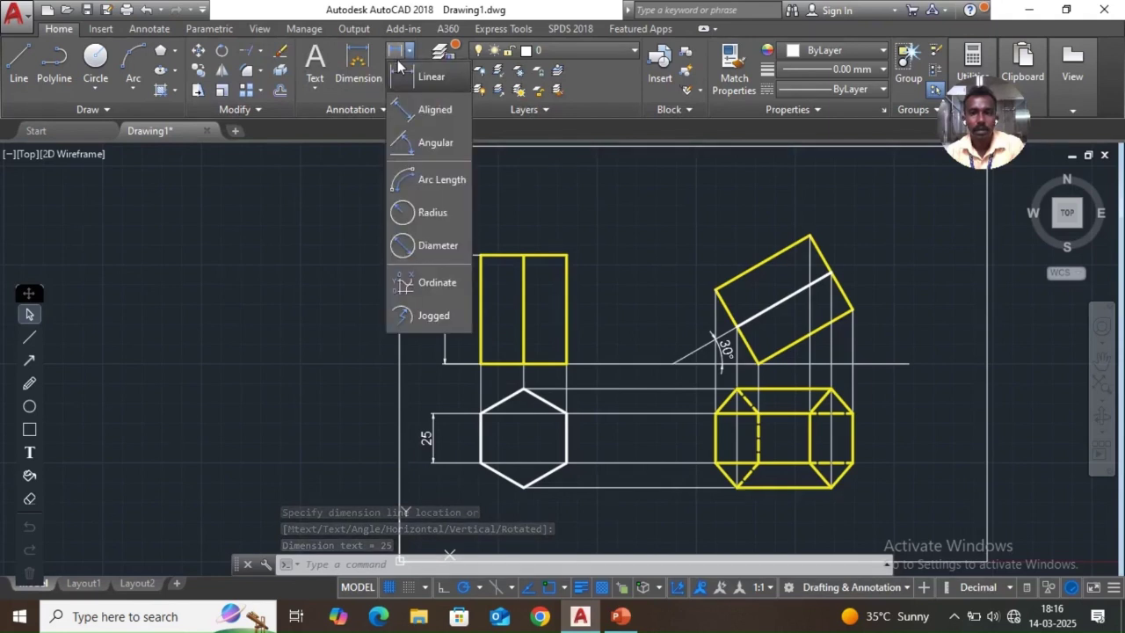
{"action": "left_click", "coordinate": [439, 111]}
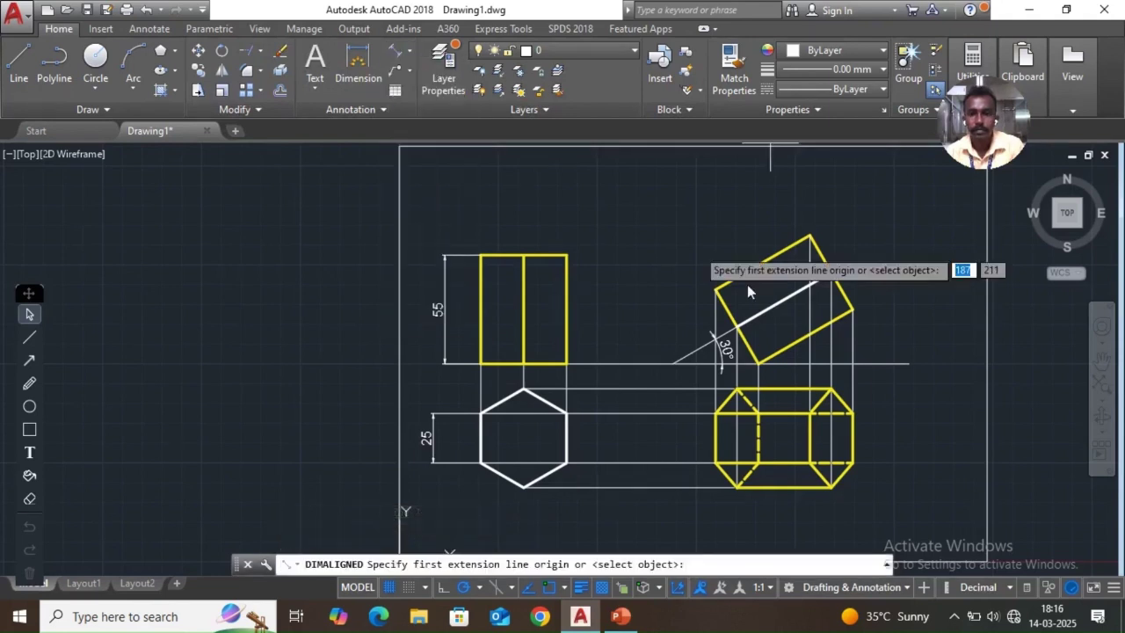
{"action": "left_click", "coordinate": [809, 235]}
{"action": "left_click", "coordinate": [745, 219]}
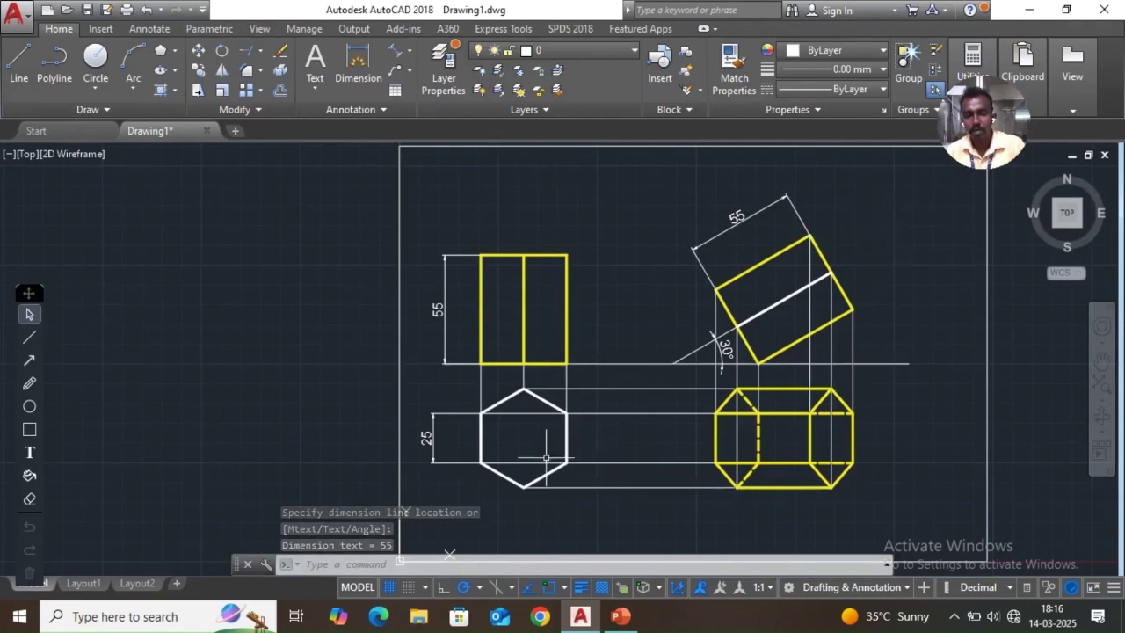
Add the single-line text "All Dimensions are in mm" above the upright front view, with height 5 and rotation 0
{"action": "left_click", "coordinate": [315, 89]}
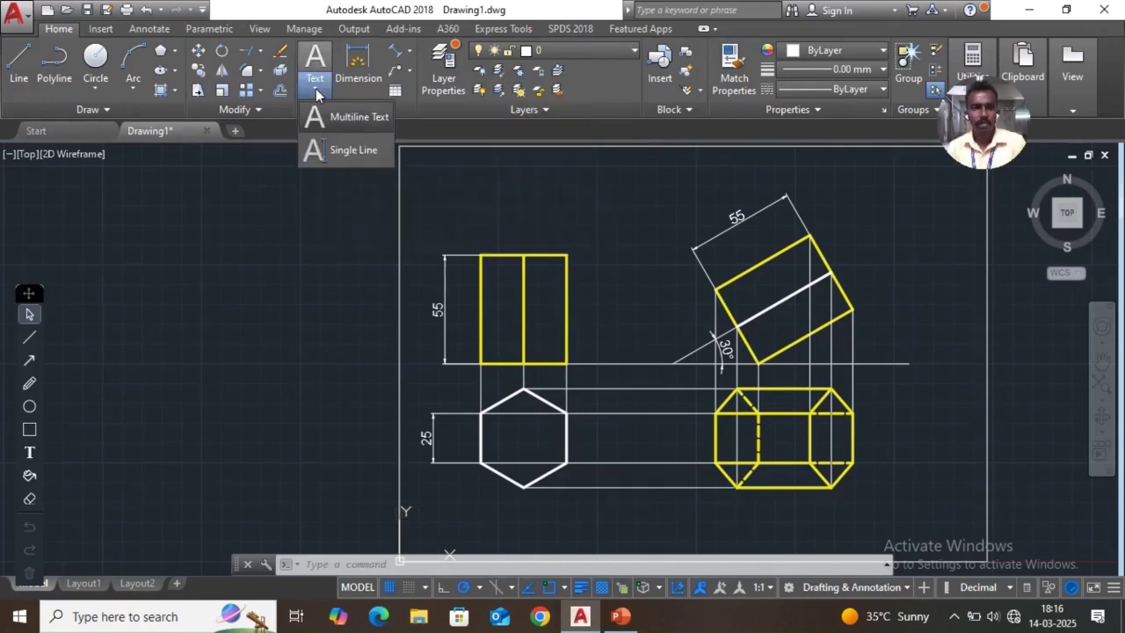
{"action": "left_click", "coordinate": [358, 149]}
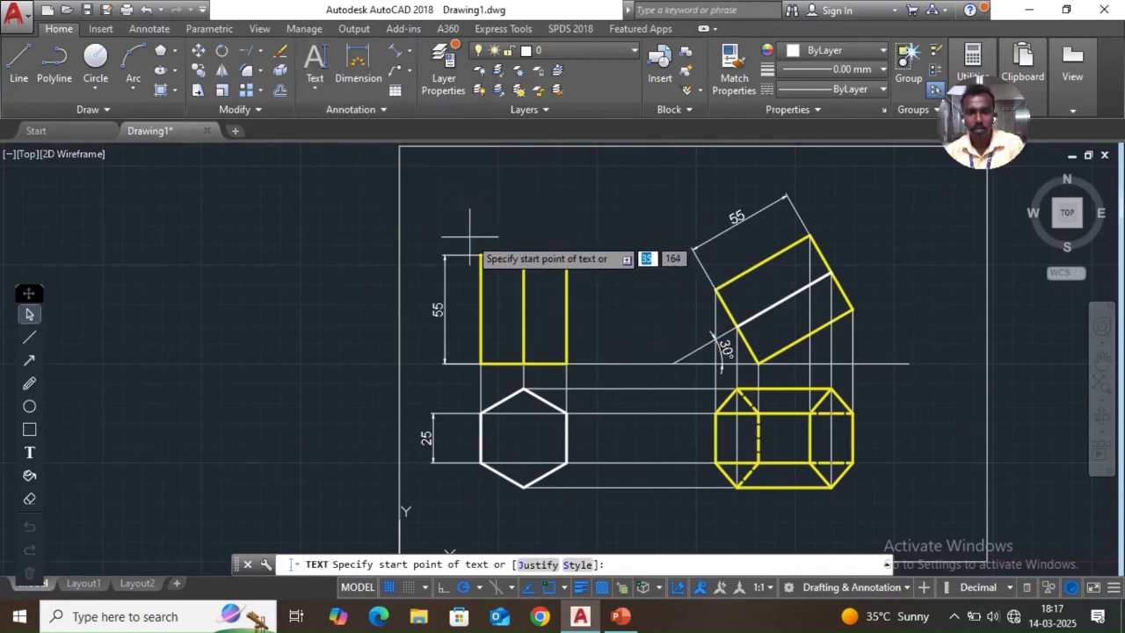
{"action": "left_click", "coordinate": [471, 235]}
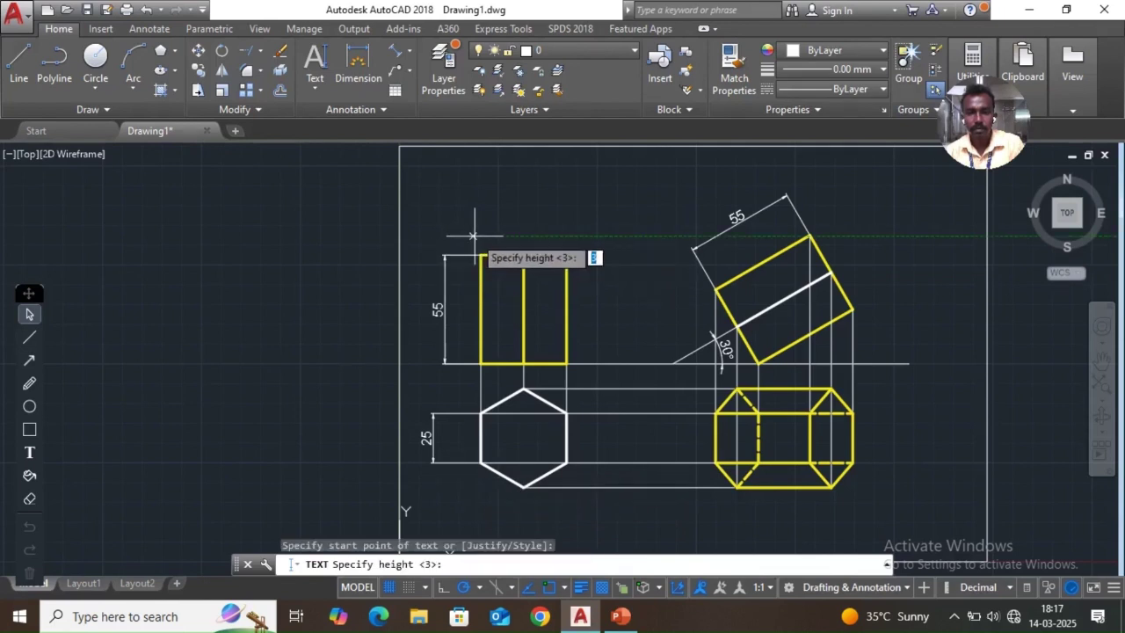
{"action": "type", "text": "5"}
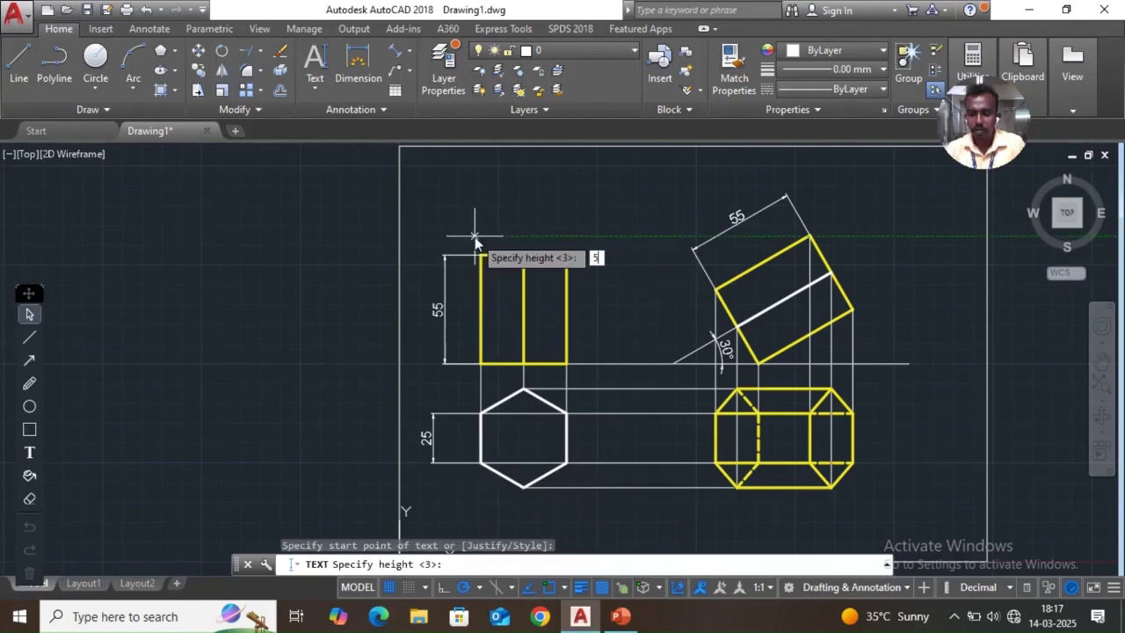
{"action": "key", "text": "Return"}
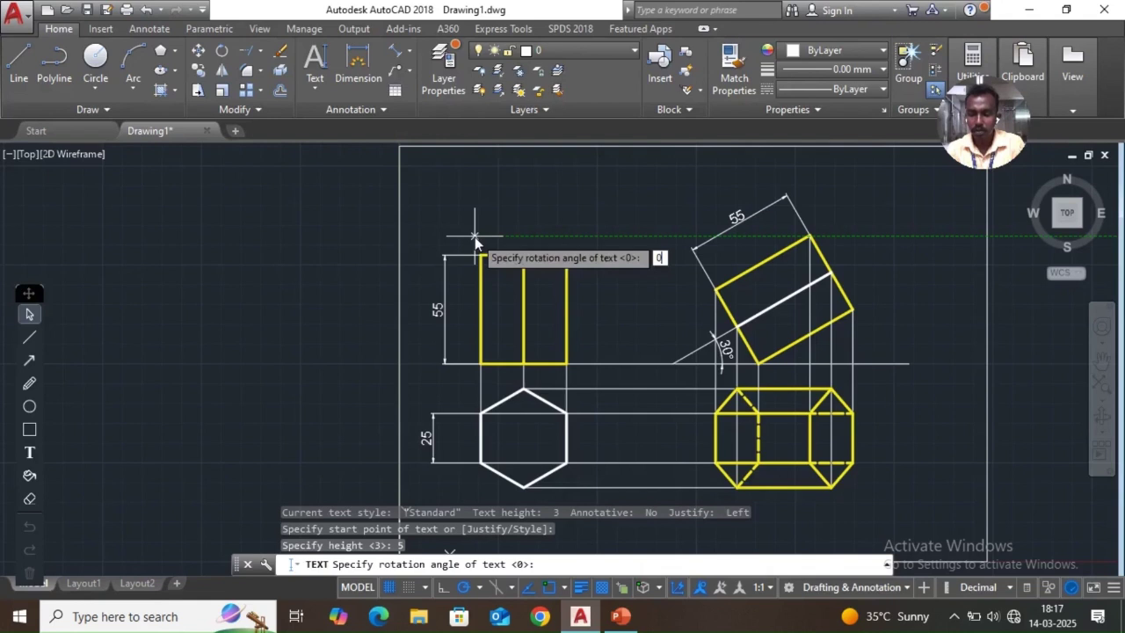
{"action": "key", "text": "Return"}
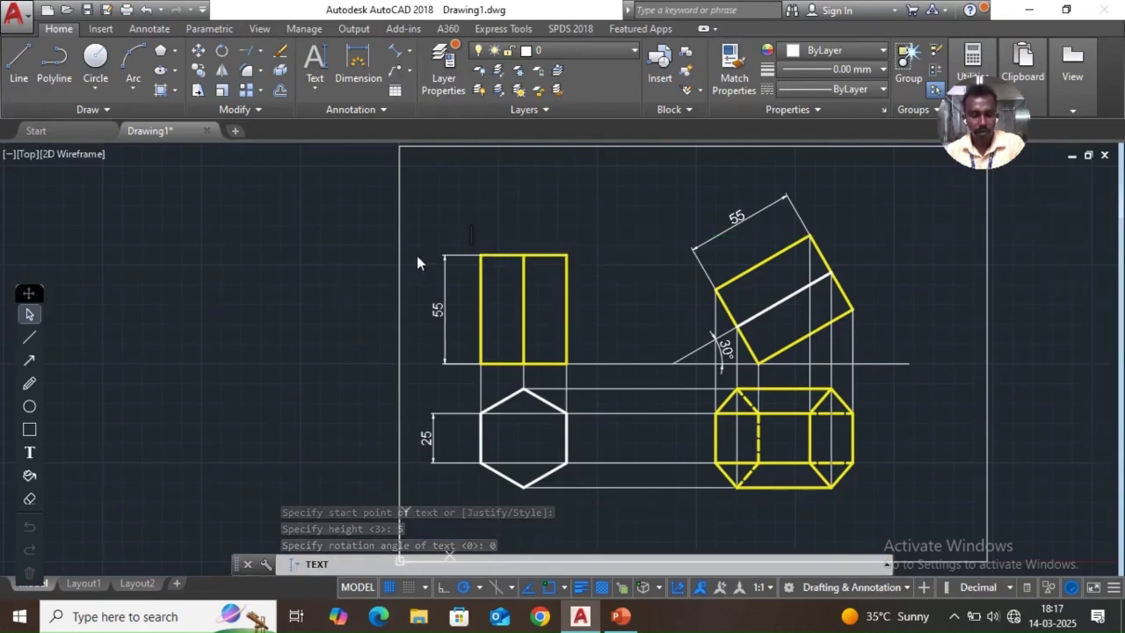
{"action": "type", "text": "A"}
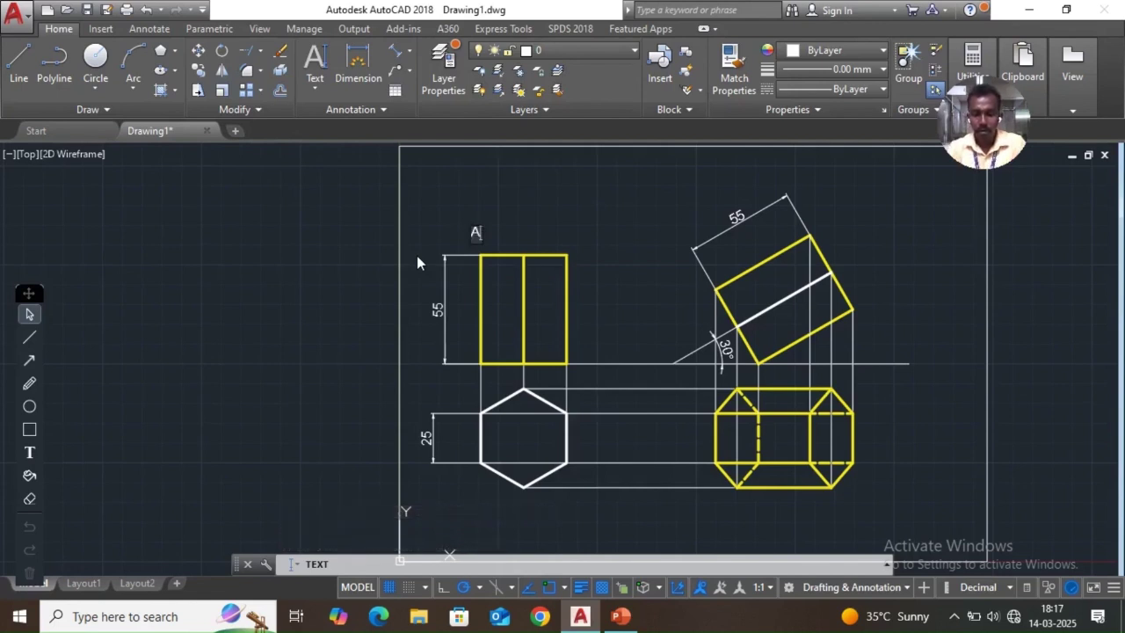
{"action": "type", "text": "ll D"}
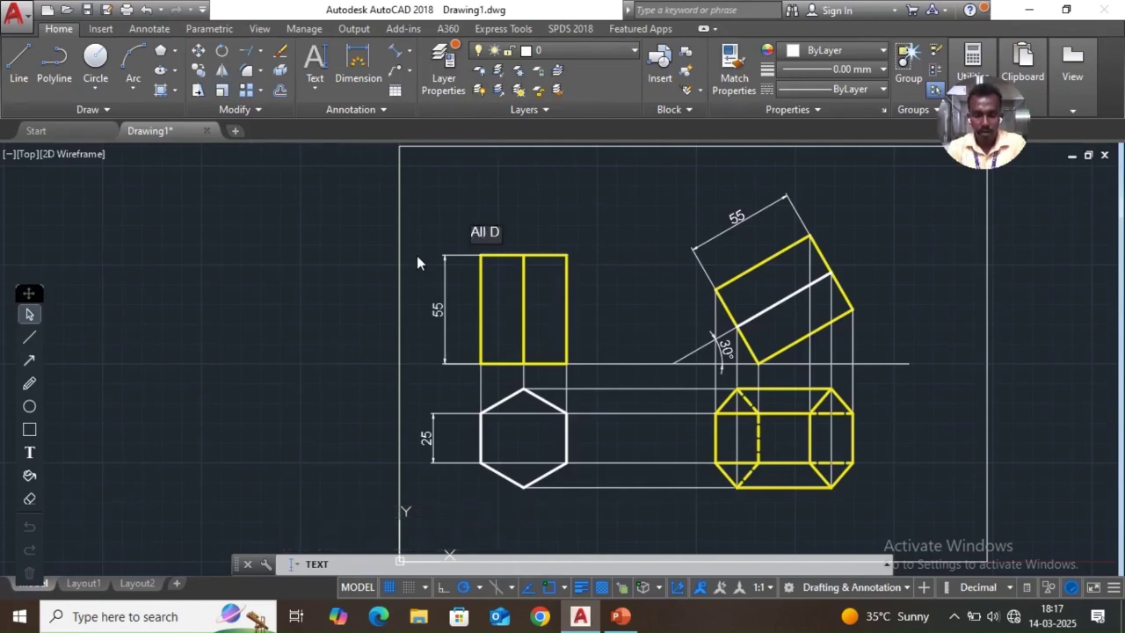
{"action": "type", "text": "imension"}
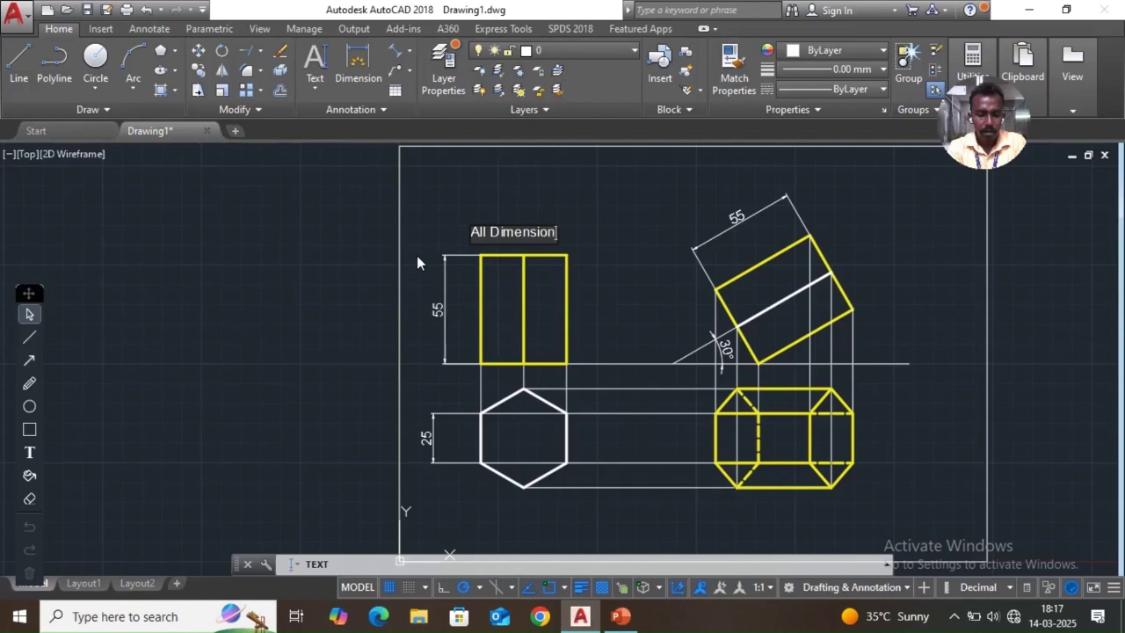
{"action": "type", "text": "s are in mm"}
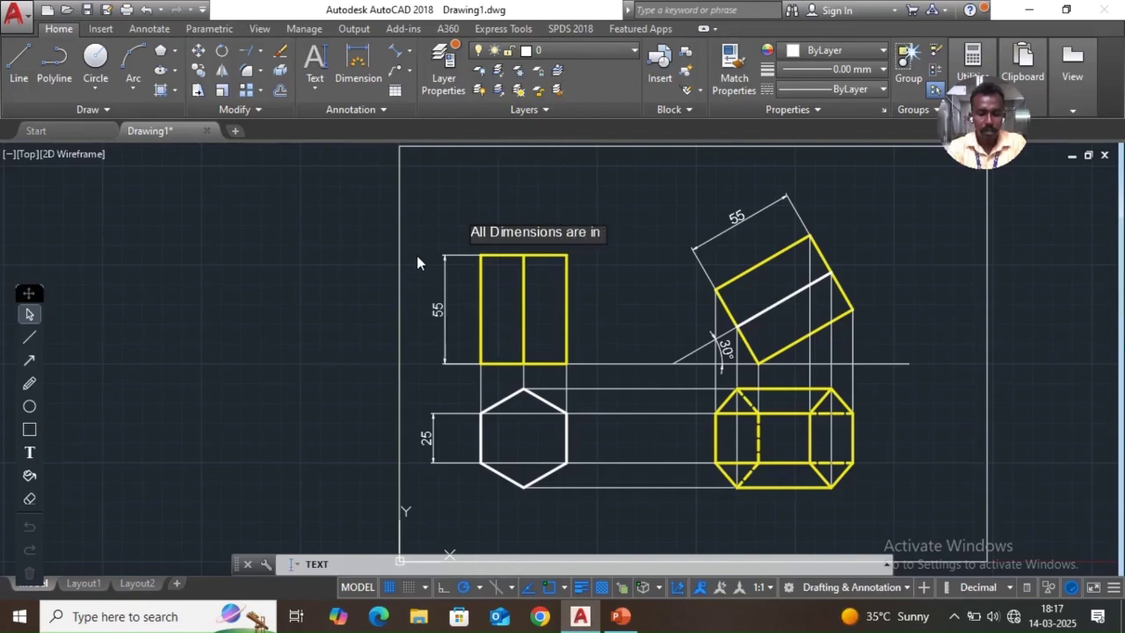
{"action": "left_click", "coordinate": [602, 279]}
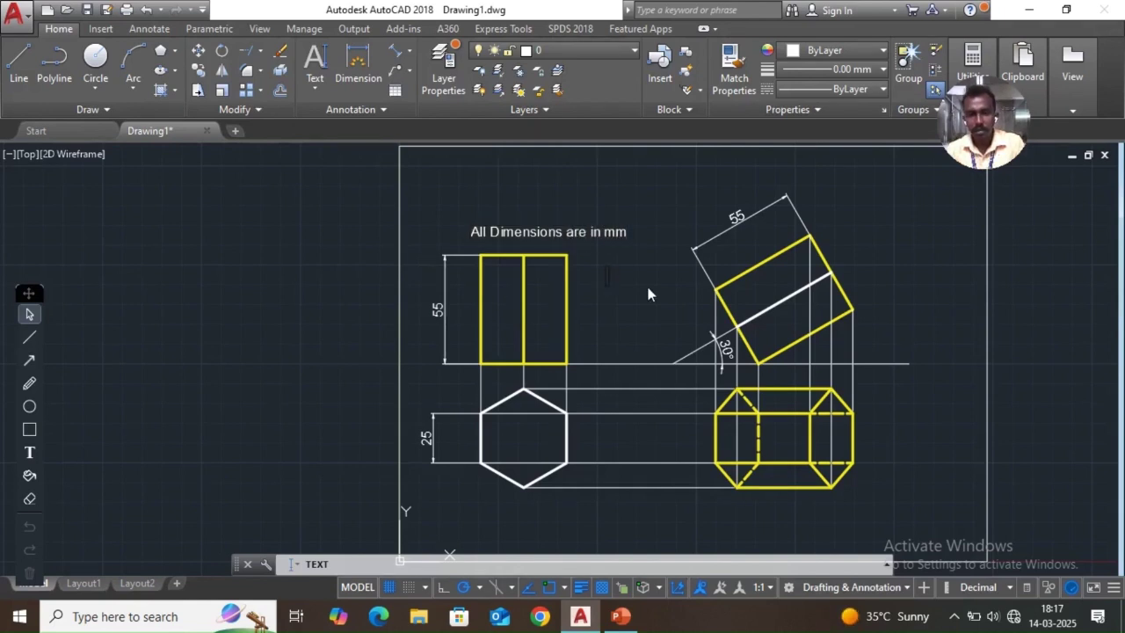